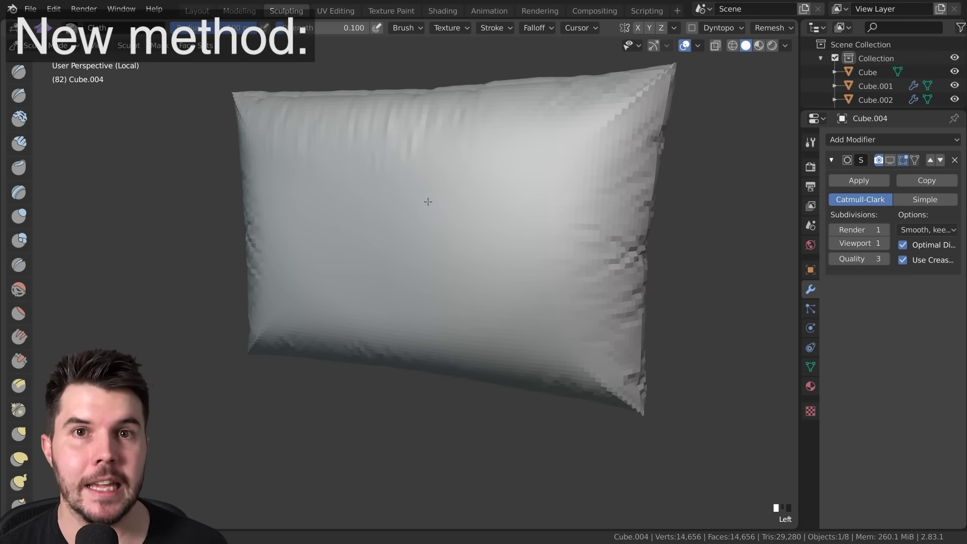
Brush cloth folds into the front face of the pillow with the Cloth brush.
drag(428, 201, 446, 211)
mouse_move(327, 186)
mouse_down()
mouse_move(339, 207)
mouse_move(330, 194)
mouse_up()
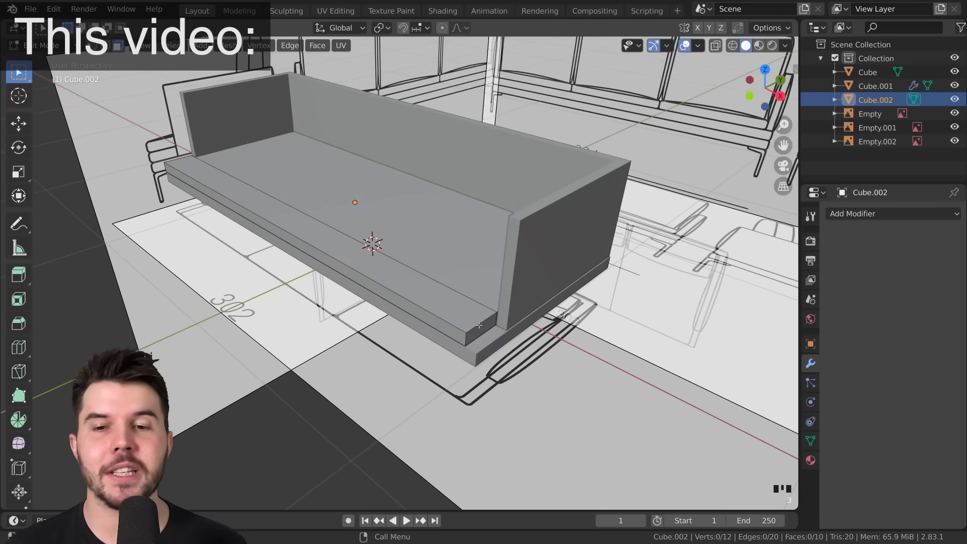
Extrude the small end face of the seat base beside the couch's armrest.
click(489, 334)
key(e)
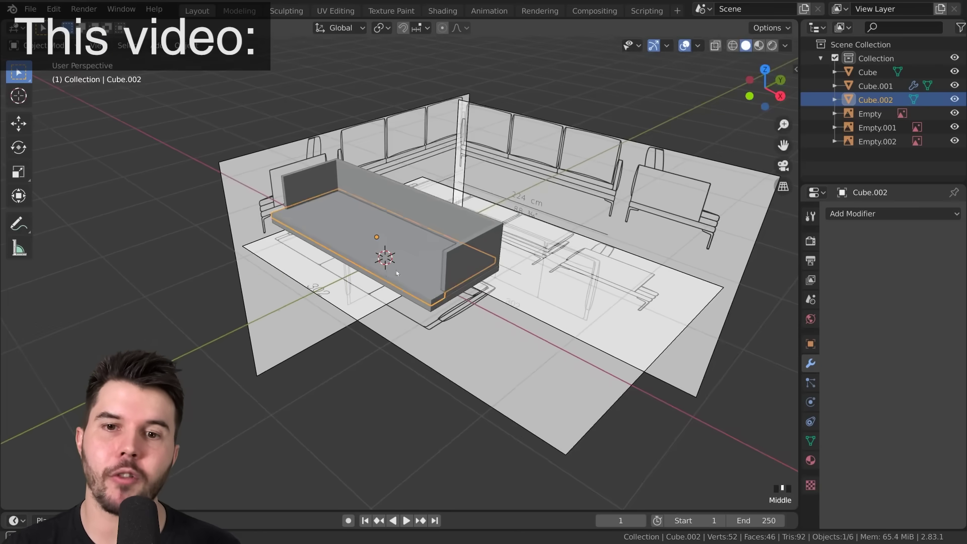
scroll(403, 242, up, 2)
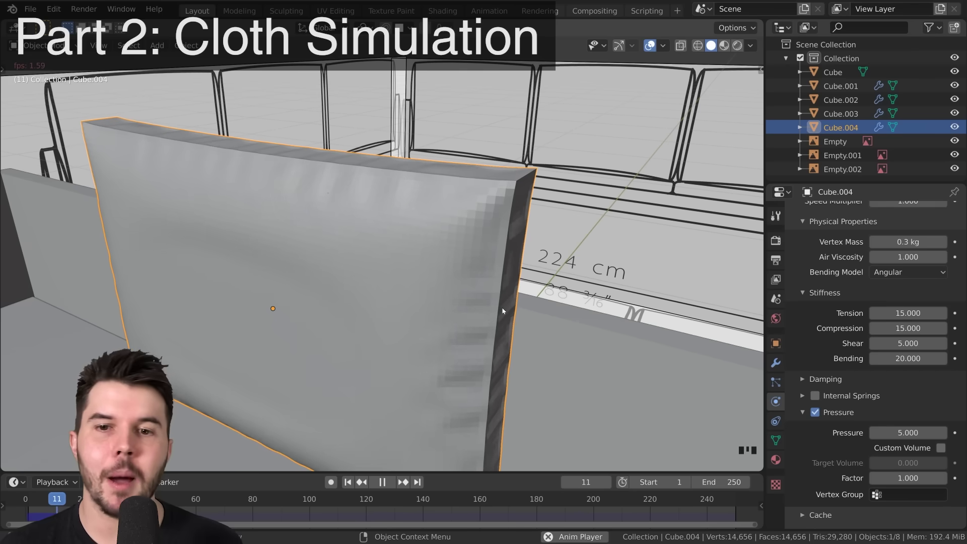
Pause the cushion's cloth simulation to inspect the folds along its upper edge, and resume playback.
key(space)
middle_drag(298, 177, 397, 194)
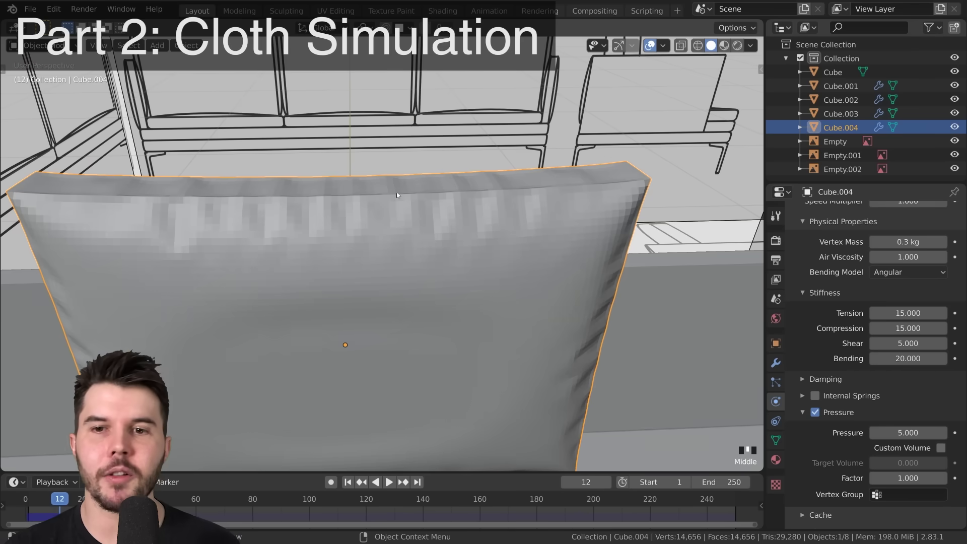
key(space)
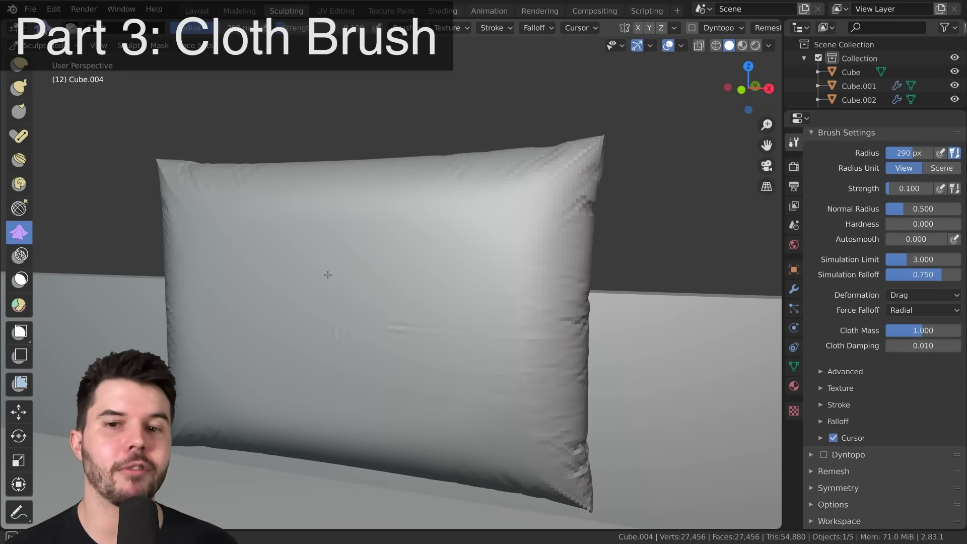
Pull a fold across the front of the cushion with the Cloth brush in Drag deformation.
mouse_move(328, 275)
mouse_down()
mouse_move(313, 312)
mouse_move(403, 327)
mouse_move(423, 312)
mouse_up()
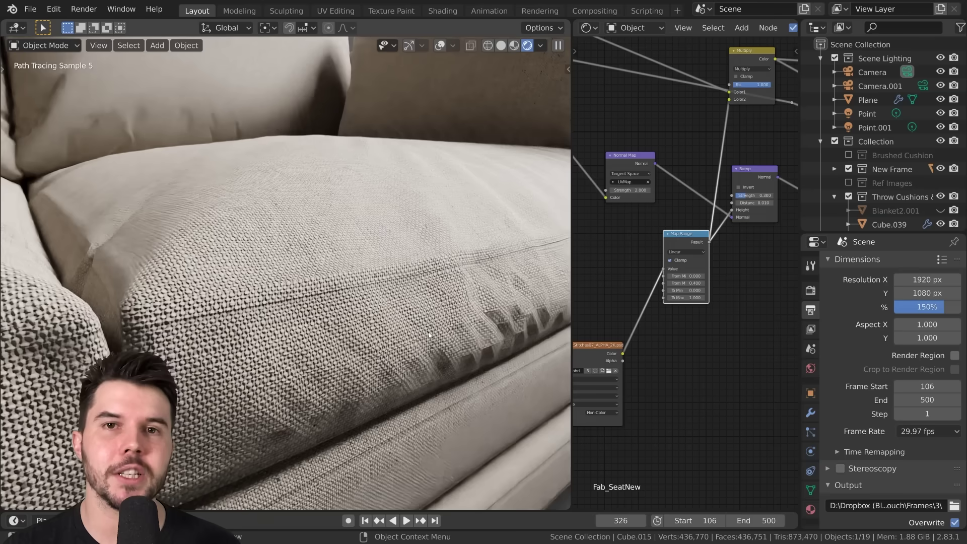
scroll(429, 335, down, 2)
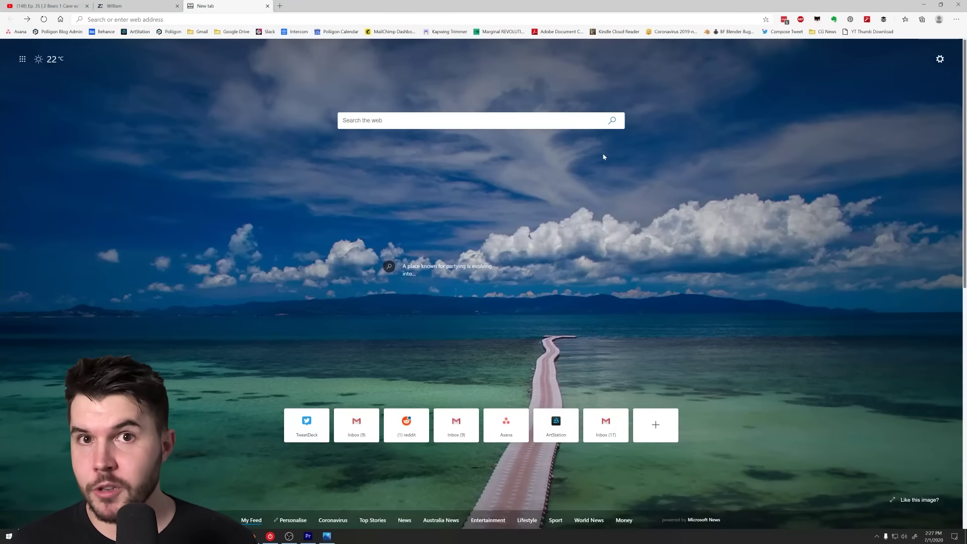
Search the web for "couch", show the image results and view the blue two-seat couch picture enlarged.
click(424, 120)
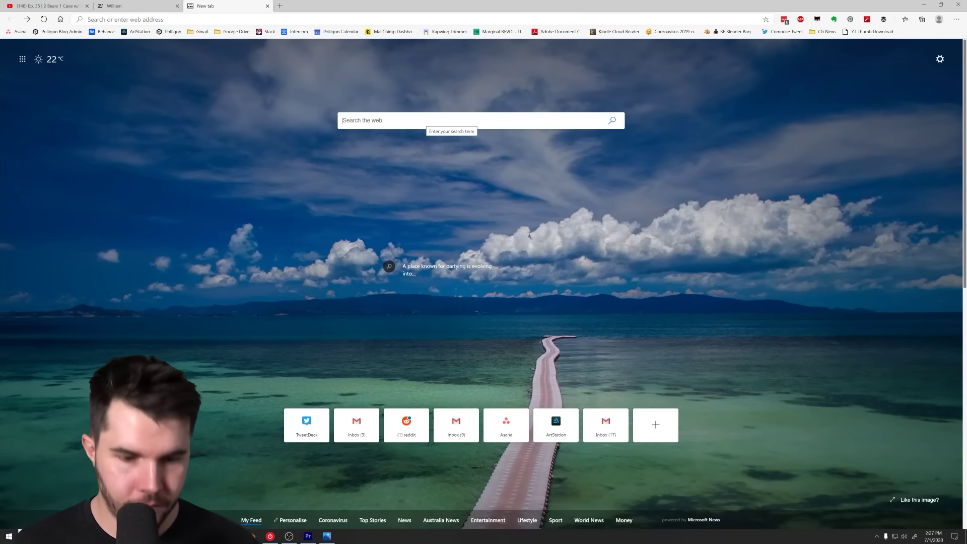
text(couch)
key(Return)
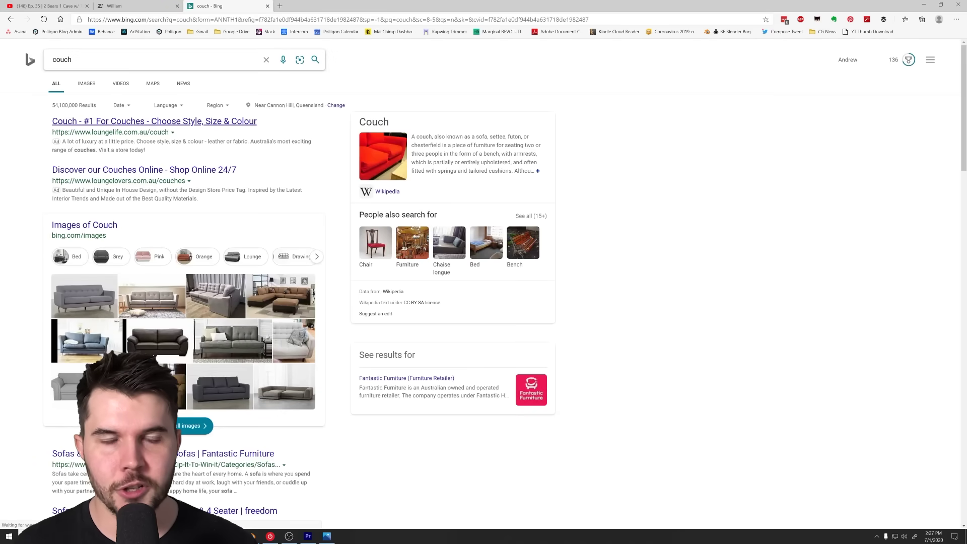
click(86, 86)
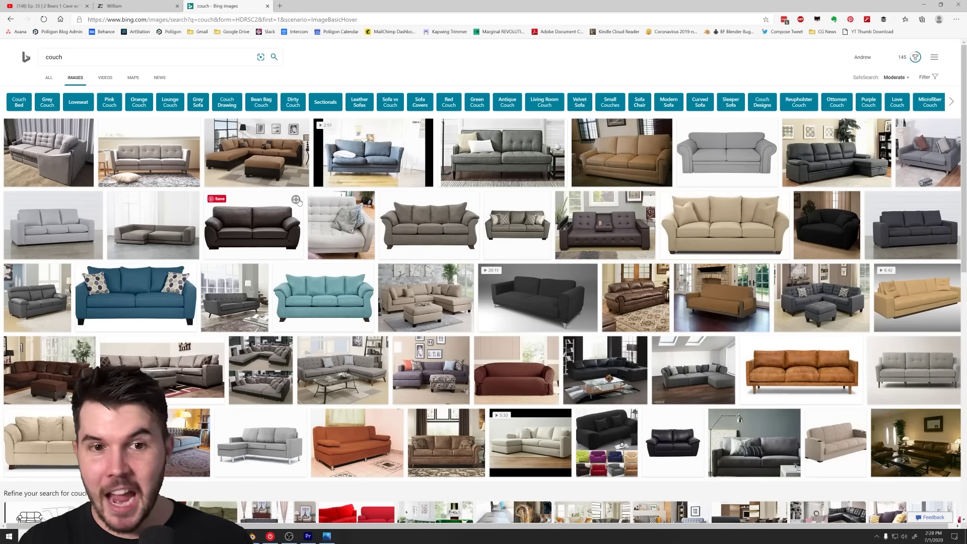
click(447, 186)
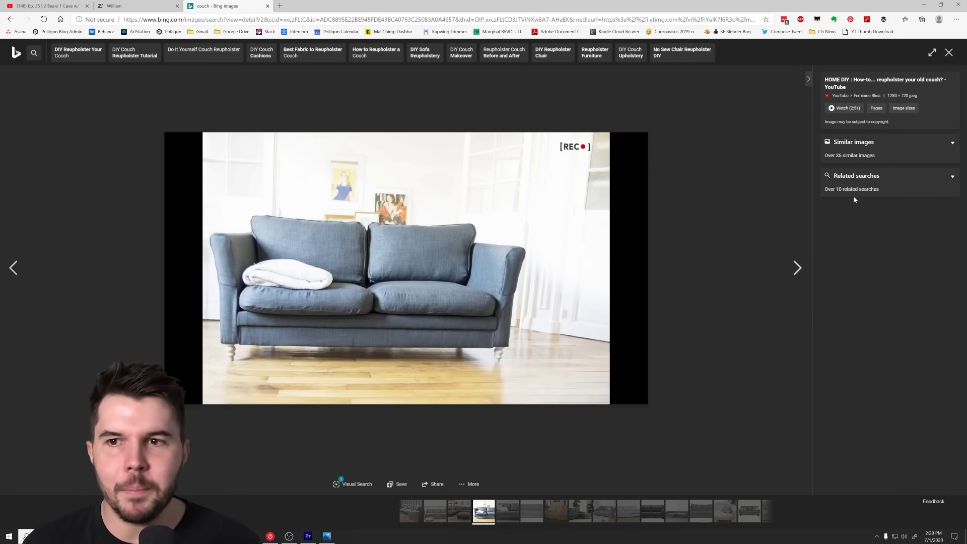
click(949, 53)
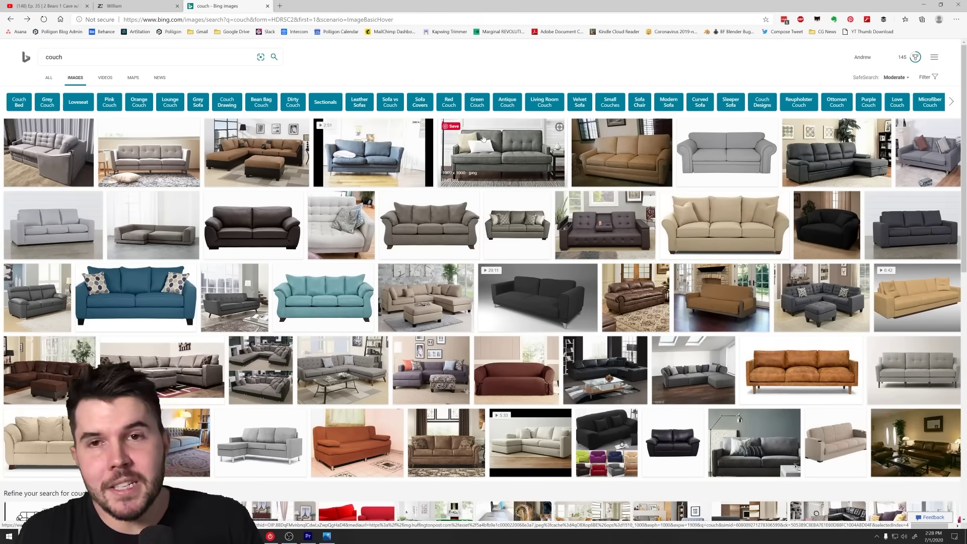
Examine Zanotta's William sofa product page, including its name, photos and the available download files.
click(147, 6)
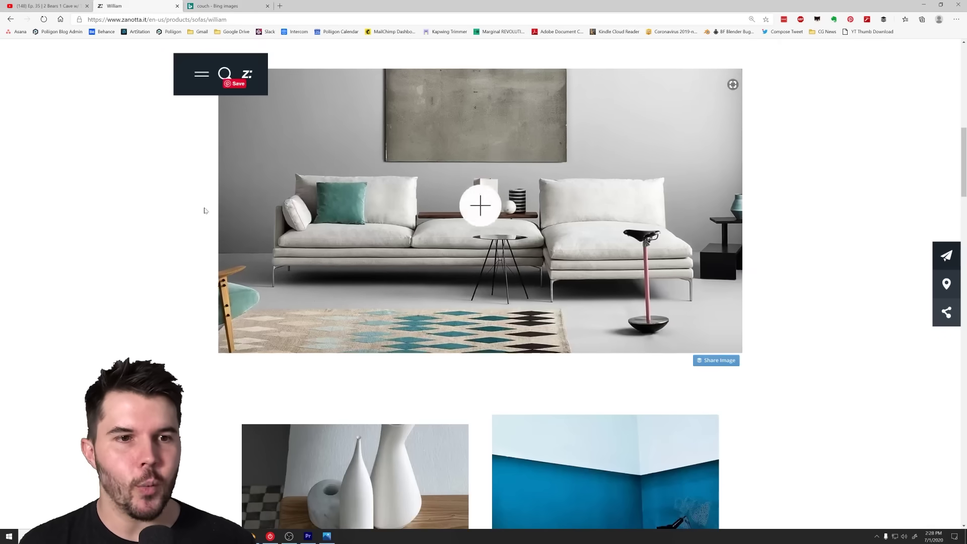
scroll(149, 248, up, 10)
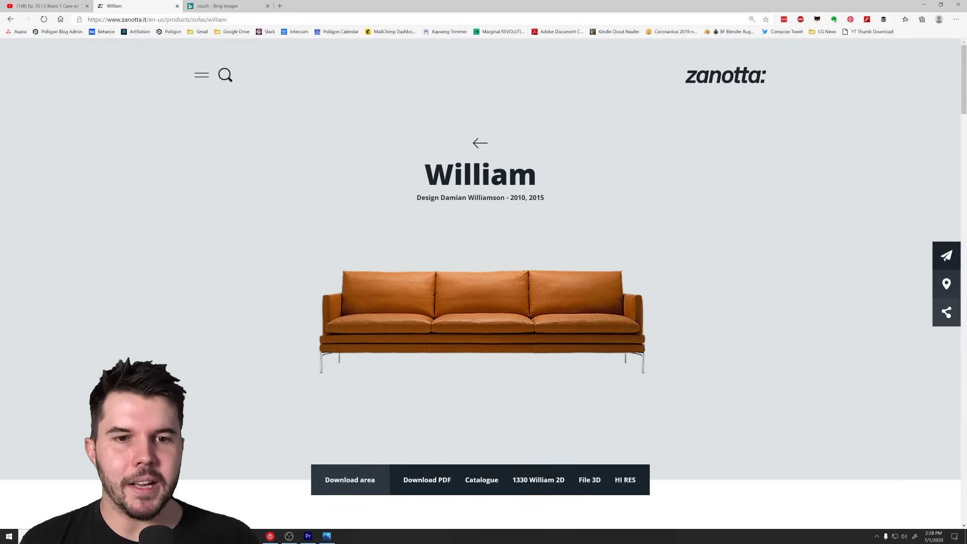
double_click(480, 175)
scroll(651, 183, down, 3)
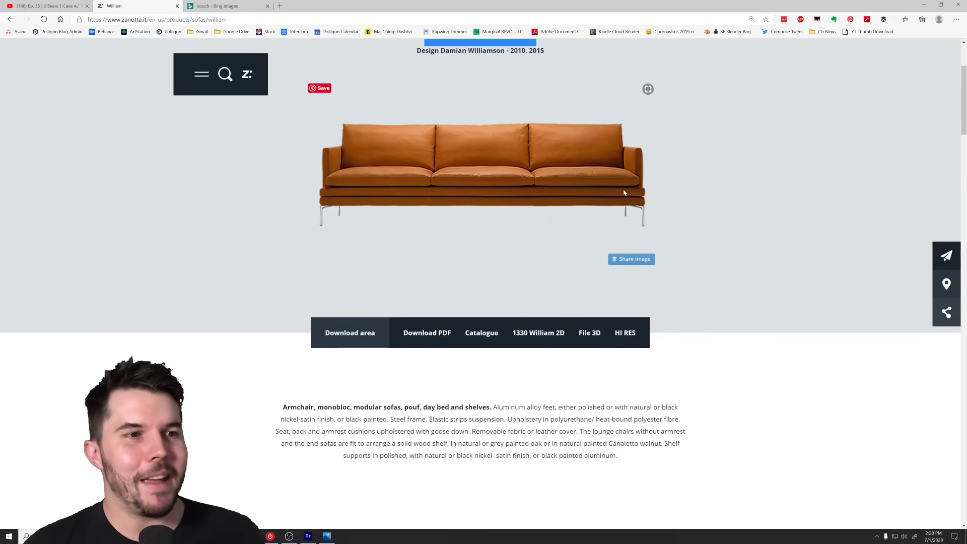
scroll(623, 193, up, 3)
click(539, 175)
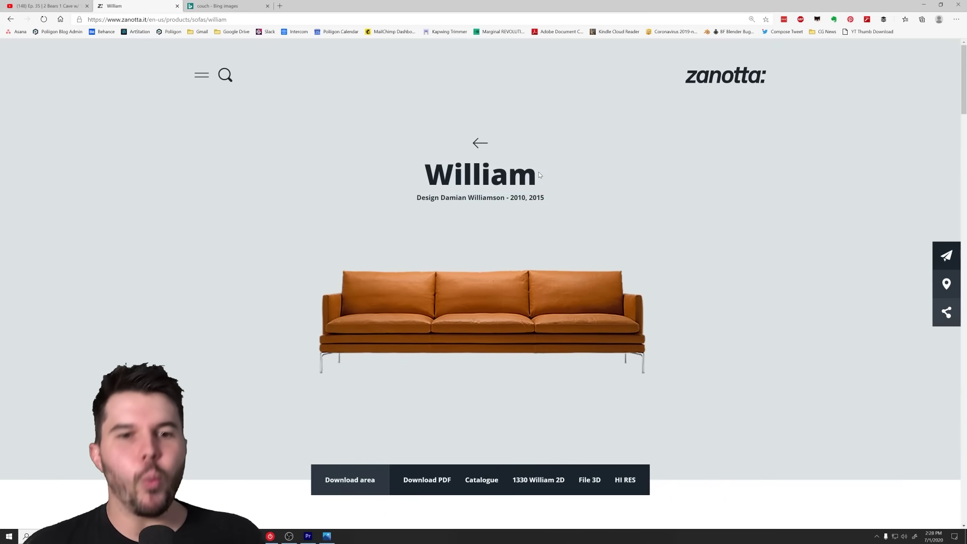
scroll(552, 181, down, 3)
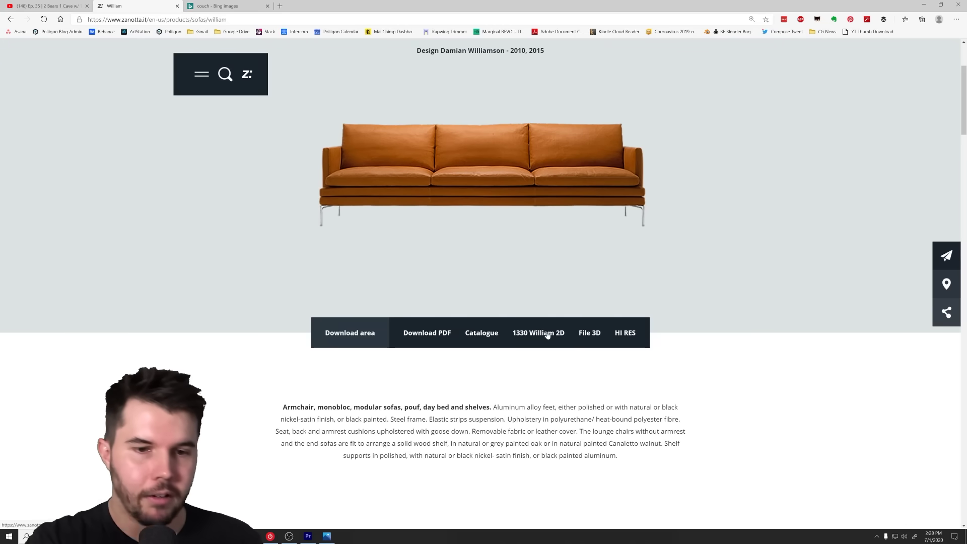
scroll(801, 272, down, 15)
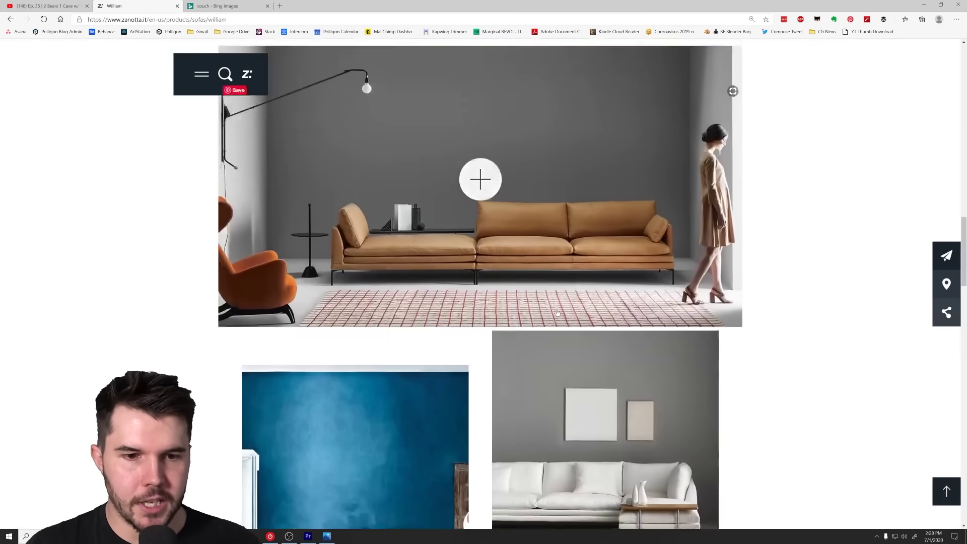
scroll(767, 300, up, 15)
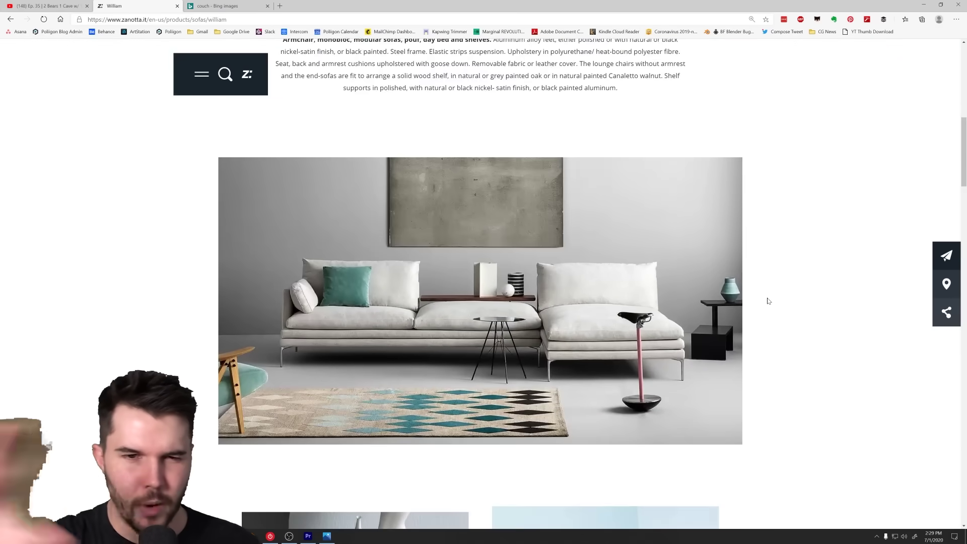
scroll(767, 301, up, 7)
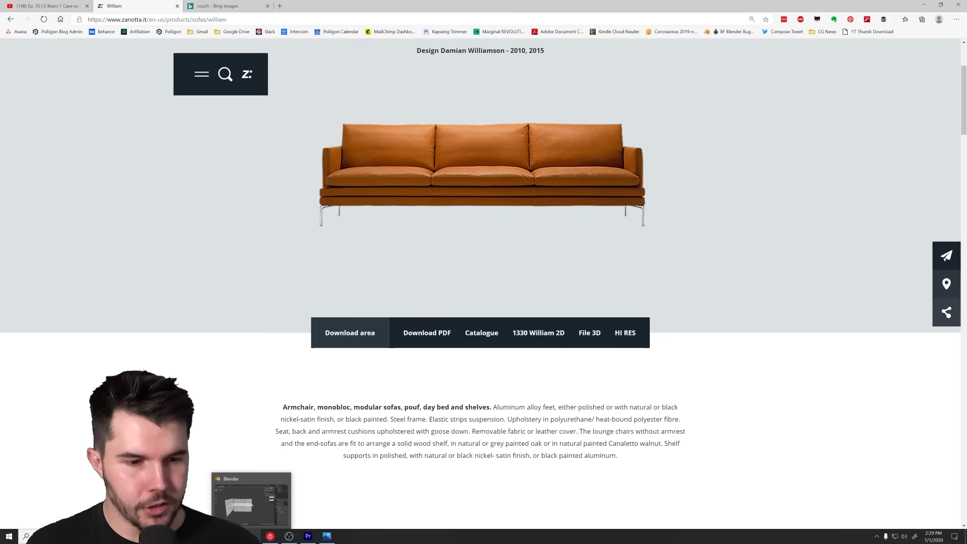
Switch to Blender and delete the default cube, camera and light from the scene.
click(288, 536)
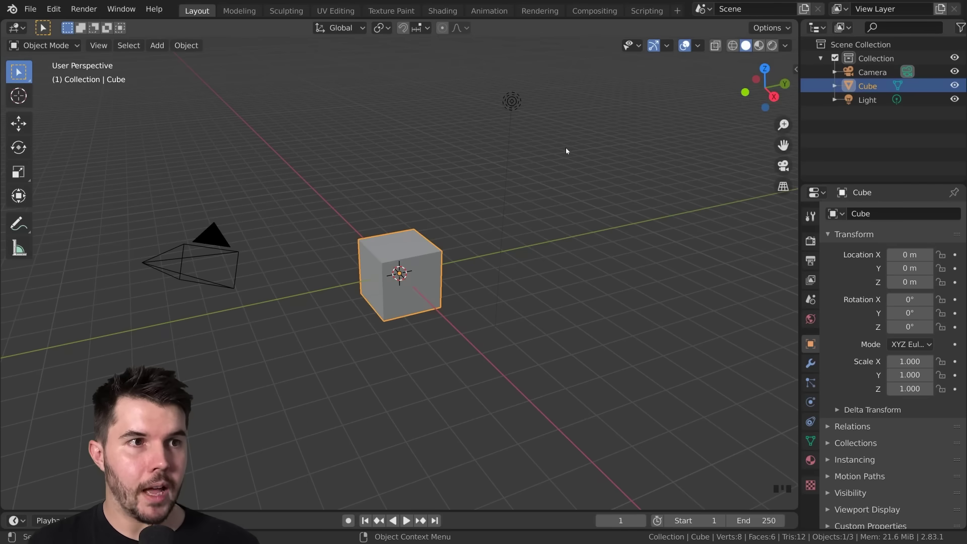
key(a)
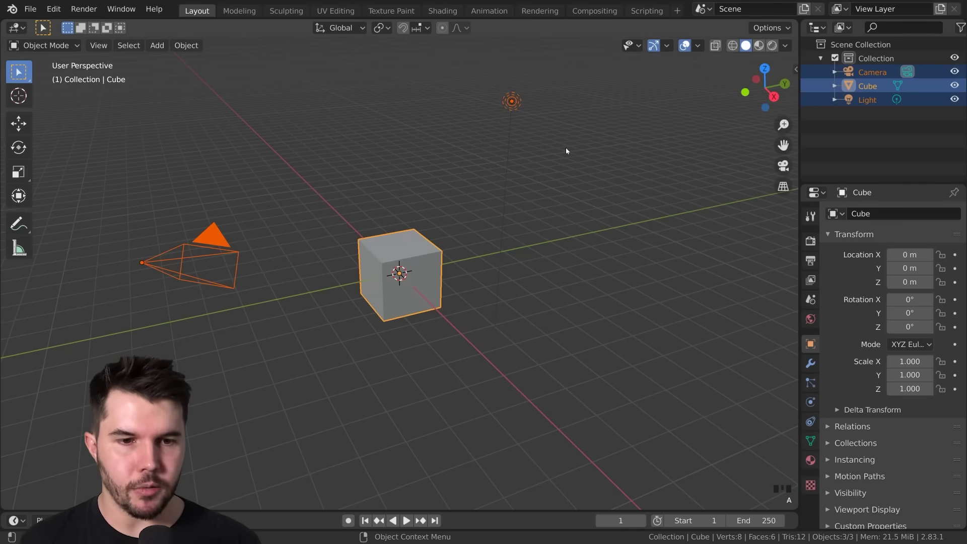
key(x)
click(566, 147)
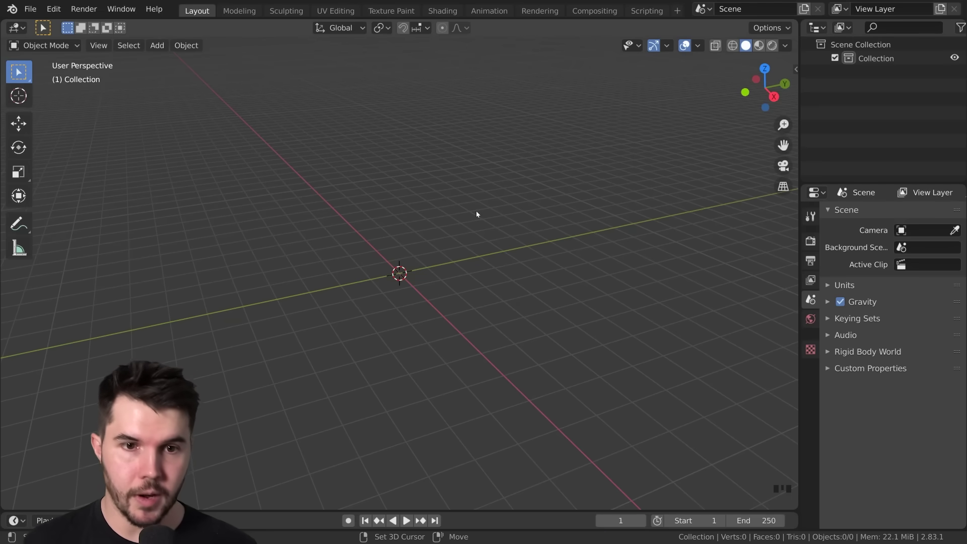
Add "Blueprint - William 302 Zanotta.png" from the Couch reference folder as a reference image.
key(shift+a)
mouse_move(467, 363)
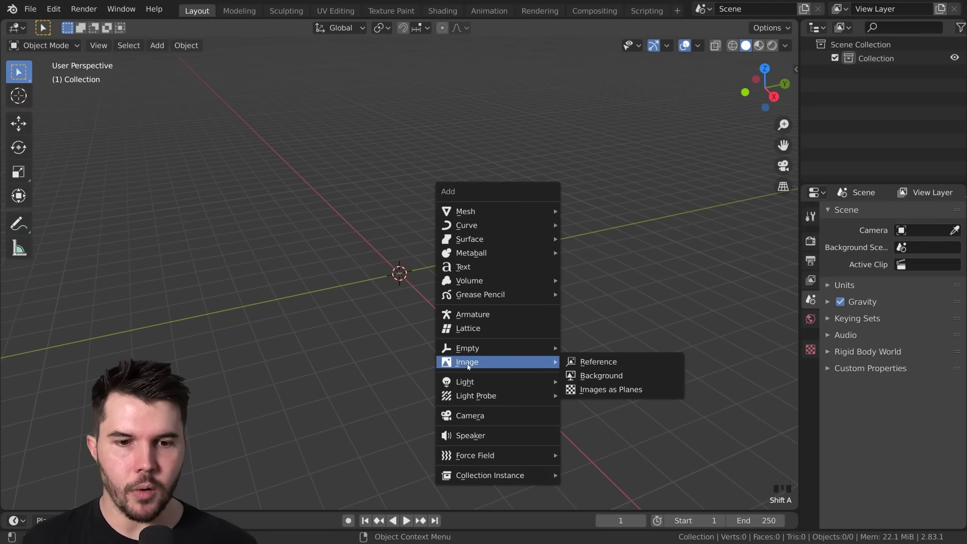
click(599, 363)
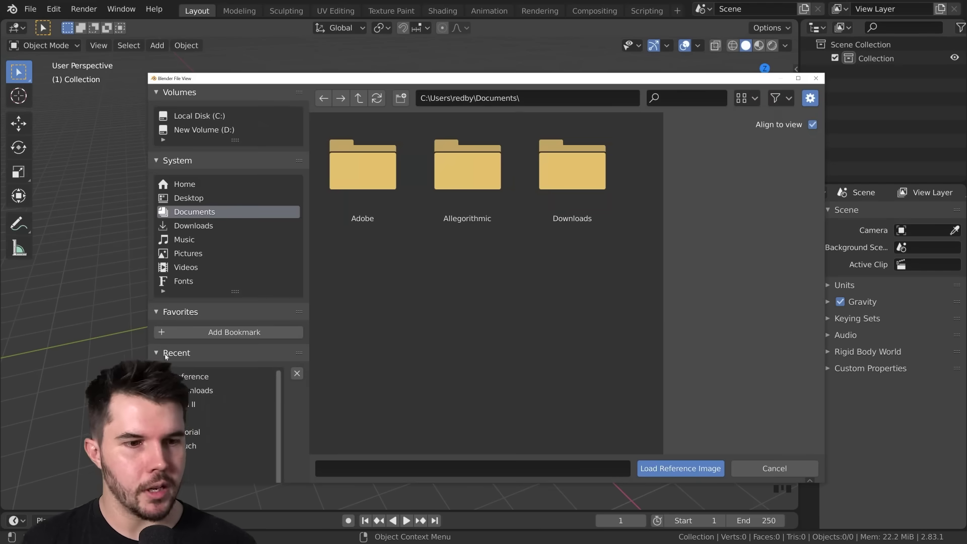
click(192, 376)
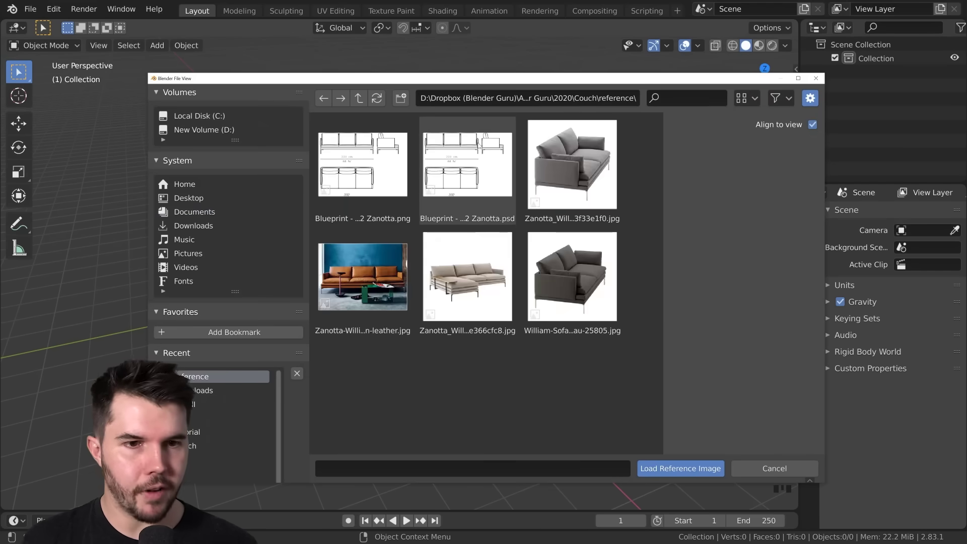
click(371, 163)
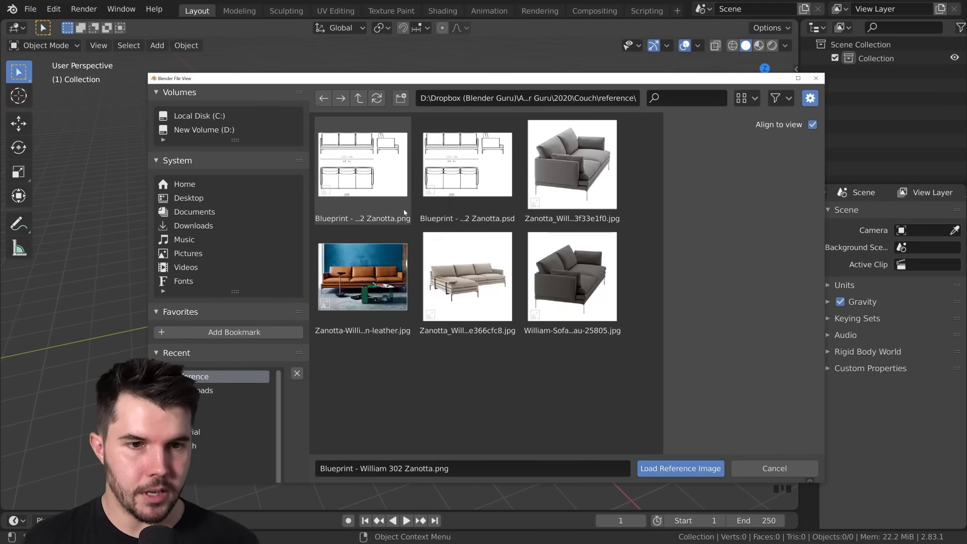
click(684, 473)
scroll(560, 280, up, 4)
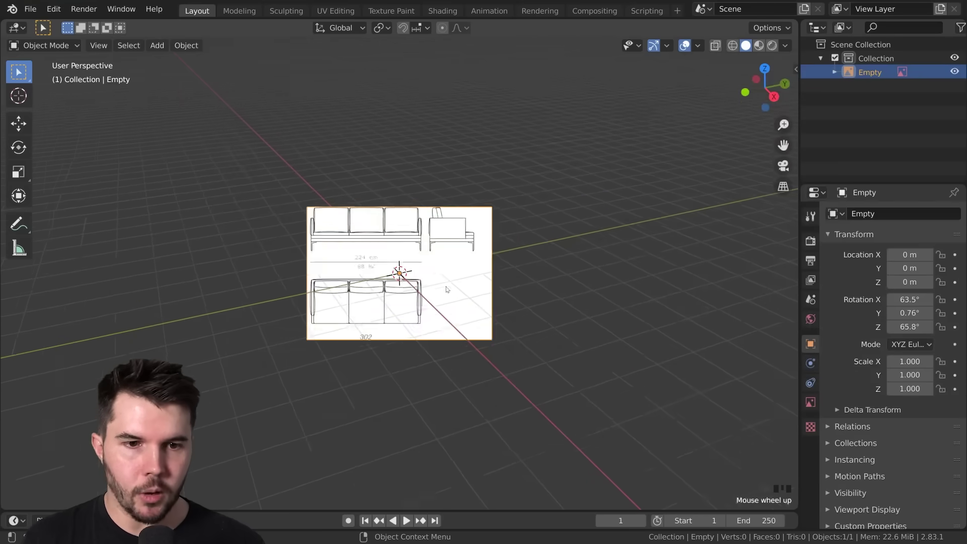
scroll(561, 280, down, 6)
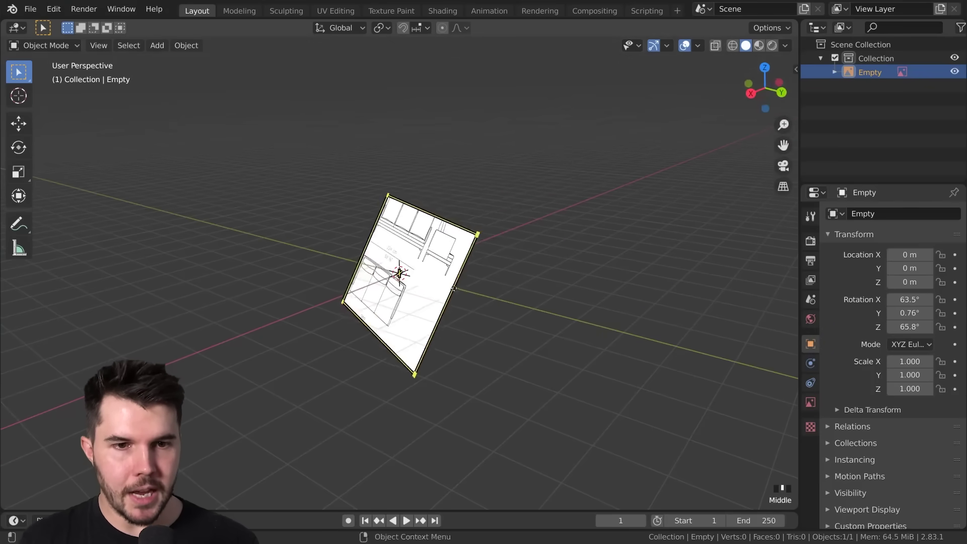
Clear the rotation of the blueprint reference image so it lies flat on the ground plane.
key(g)
right_click(598, 197)
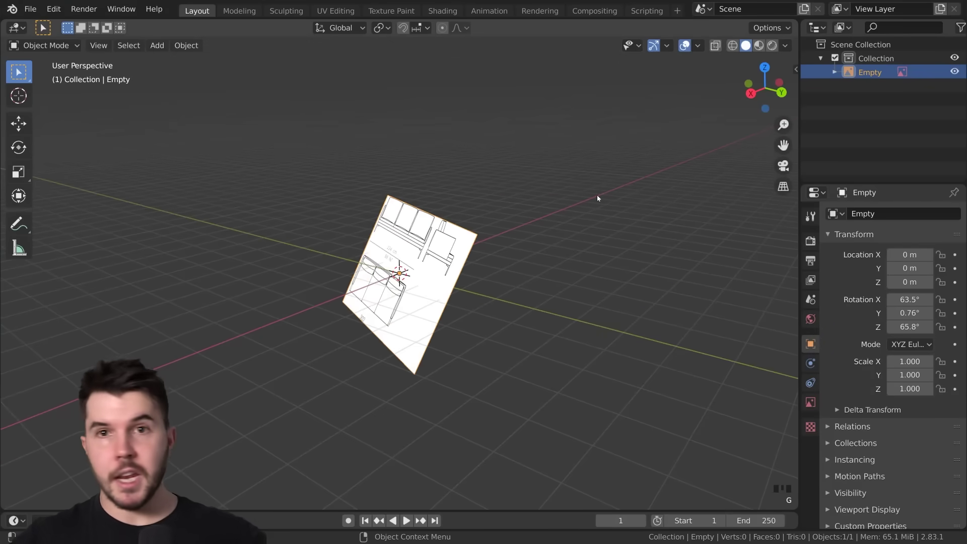
middle_drag(565, 199, 607, 220)
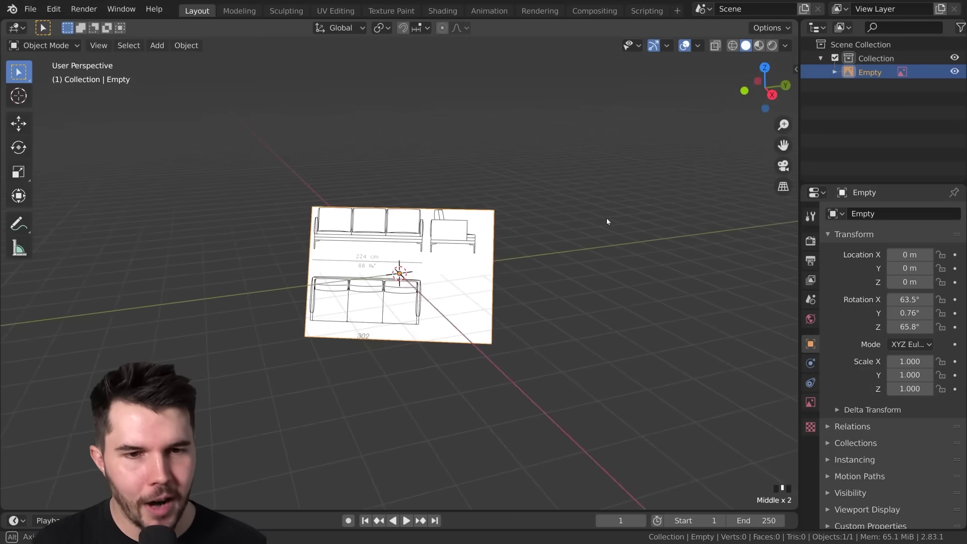
scroll(442, 252, up, 2)
scroll(443, 252, up, 1)
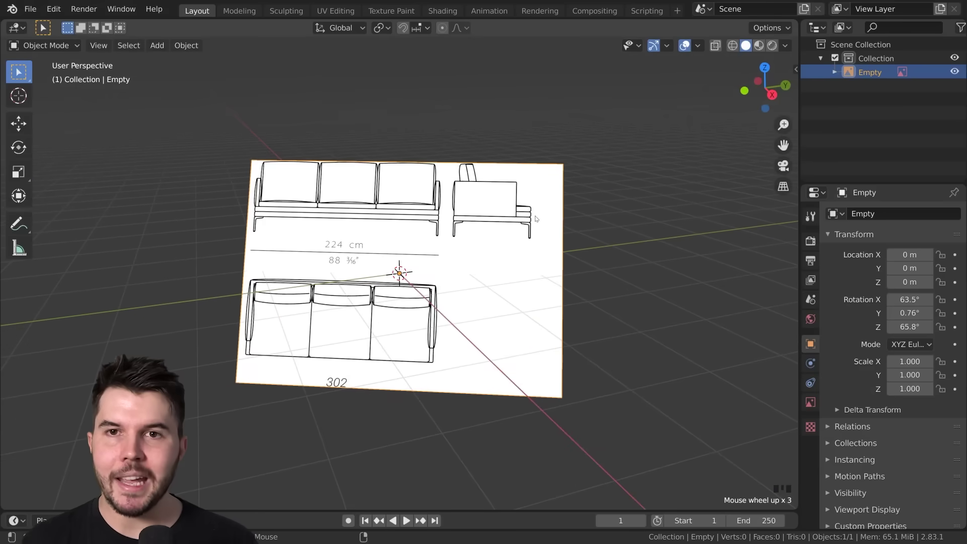
key(alt+r)
middle_drag(548, 210, 538, 331)
scroll(537, 331, up, 3)
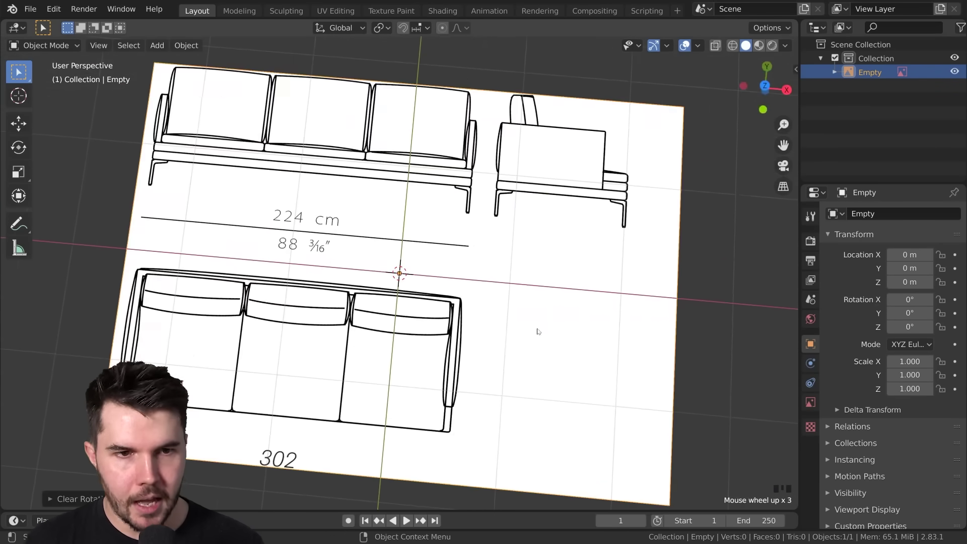
scroll(427, 172, down, 1)
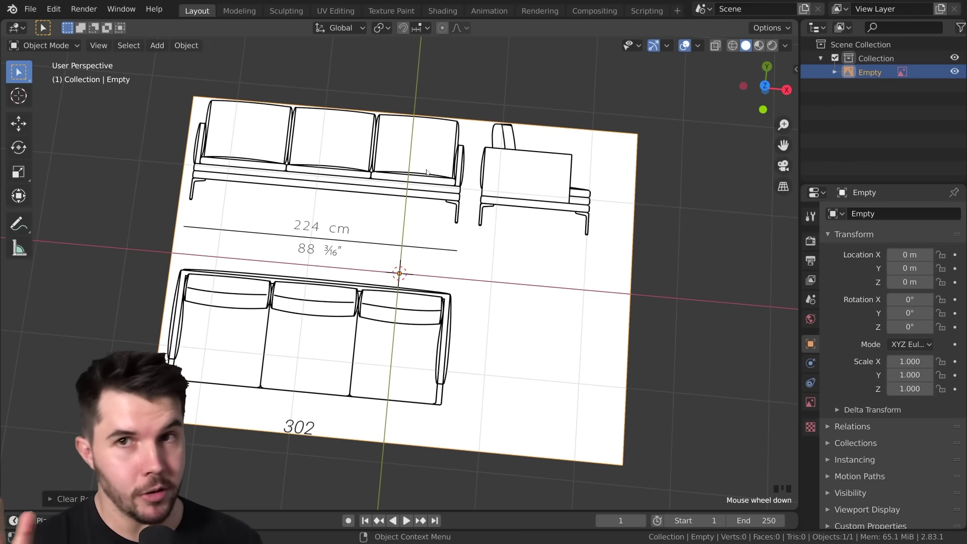
middle_drag(433, 152, 447, 192)
mouse_move(419, 242)
shift+middle_down()
mouse_move(442, 222)
mouse_move(408, 252)
mouse_move(411, 242)
shift+middle_up()
scroll(439, 224, up, 1)
scroll(406, 267, down, 2)
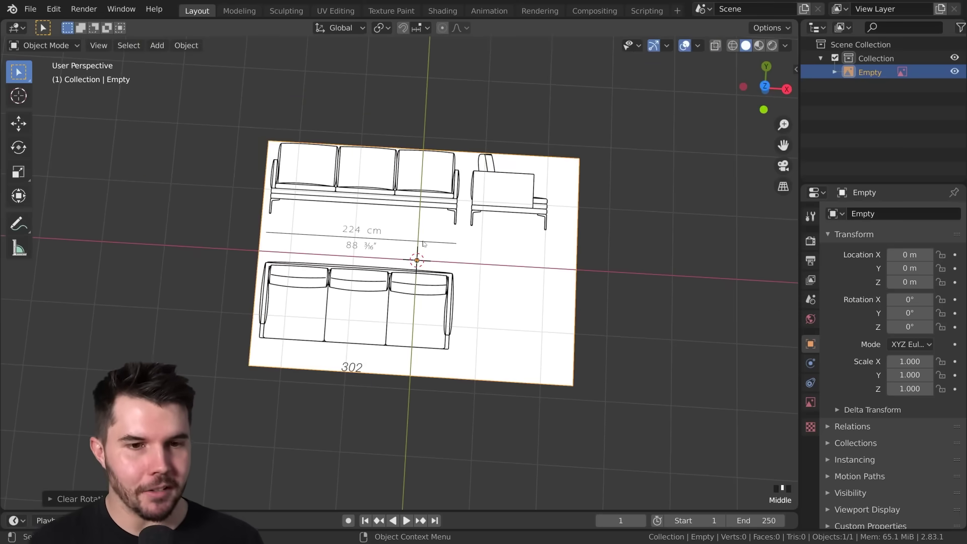
In top view, move the blueprint about 0.89 m in X and 0.78 m in Y, centring the couch's plan drawing on the world origin.
key(KP_7)
scroll(319, 297, up, 2)
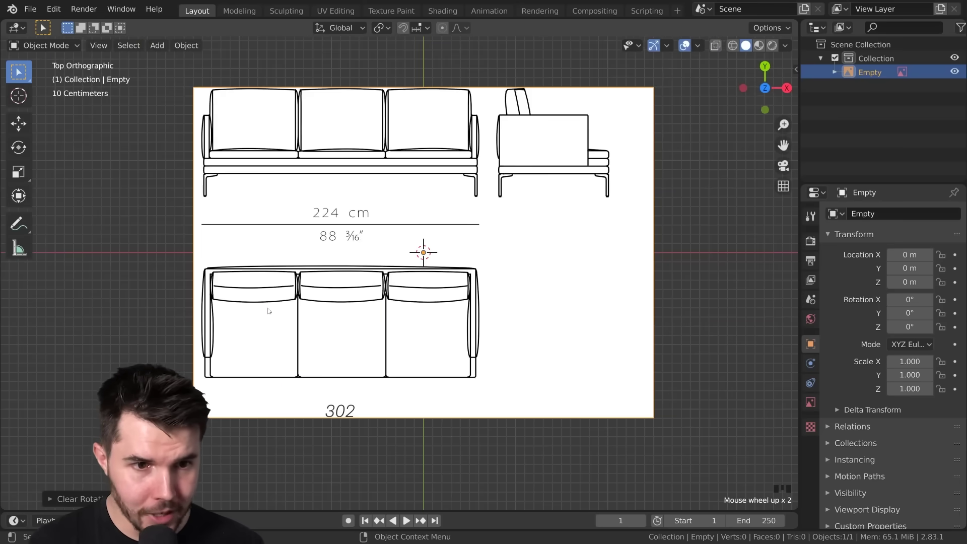
key(g)
click(368, 241)
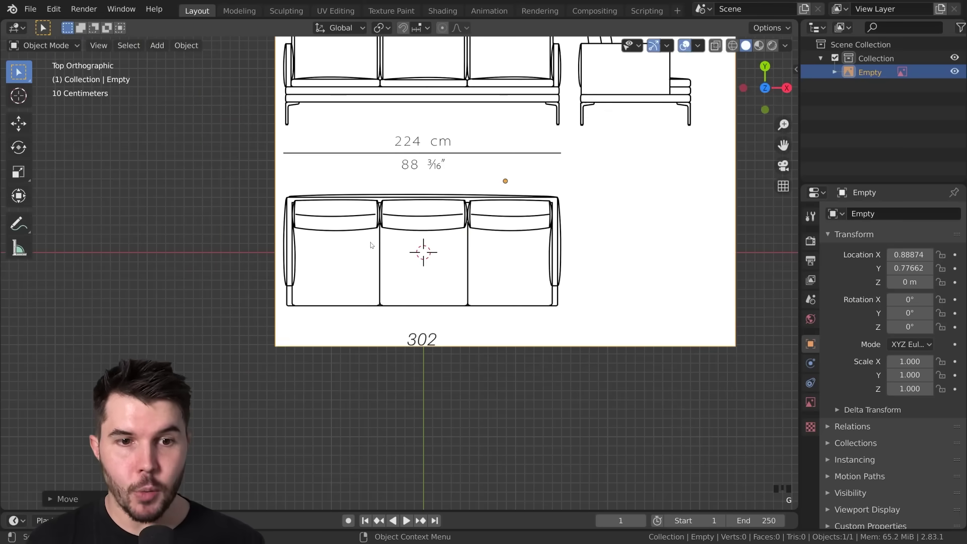
scroll(368, 240, down, 2)
shift+middle_drag(406, 242, 398, 262)
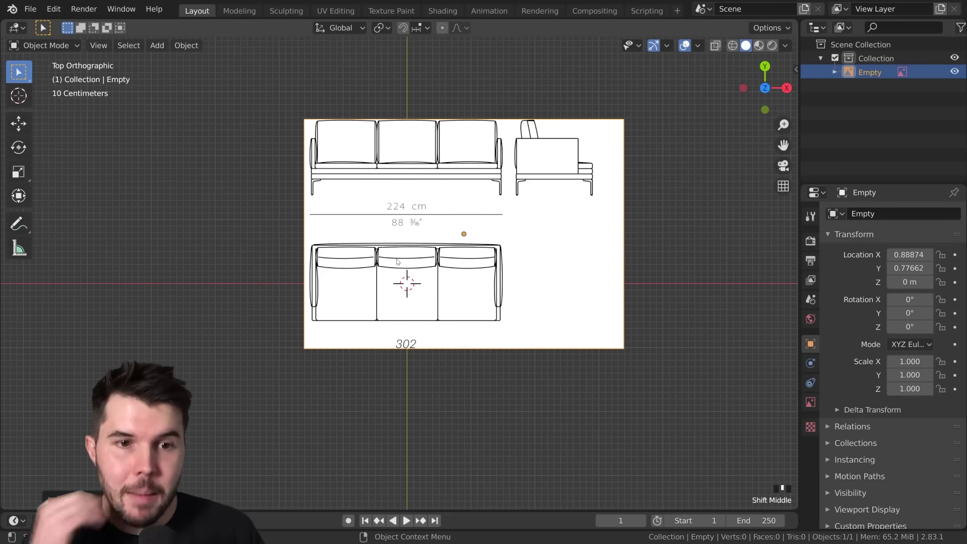
Add a cube mesh at the world origin over the blueprint's plan drawing.
scroll(398, 261, up, 1)
key(shift+a)
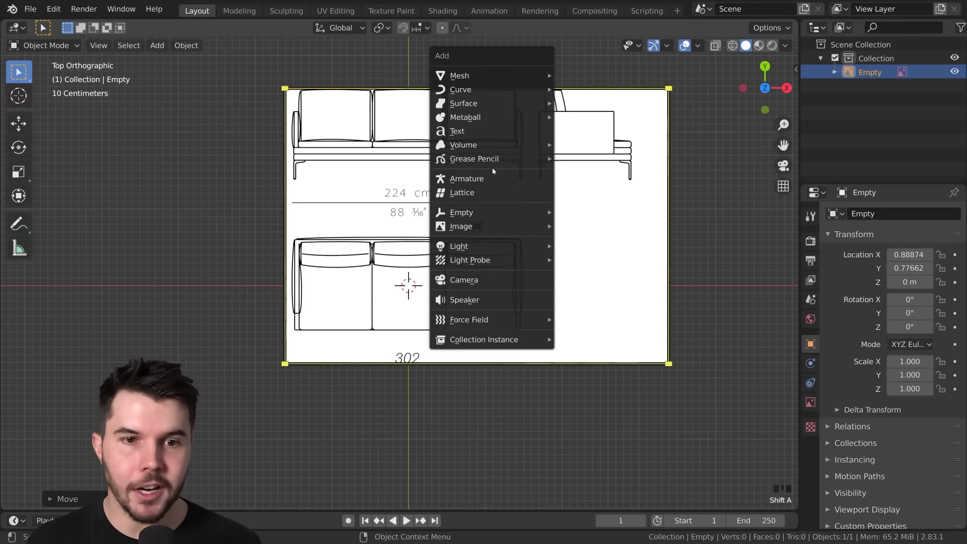
mouse_move(484, 76)
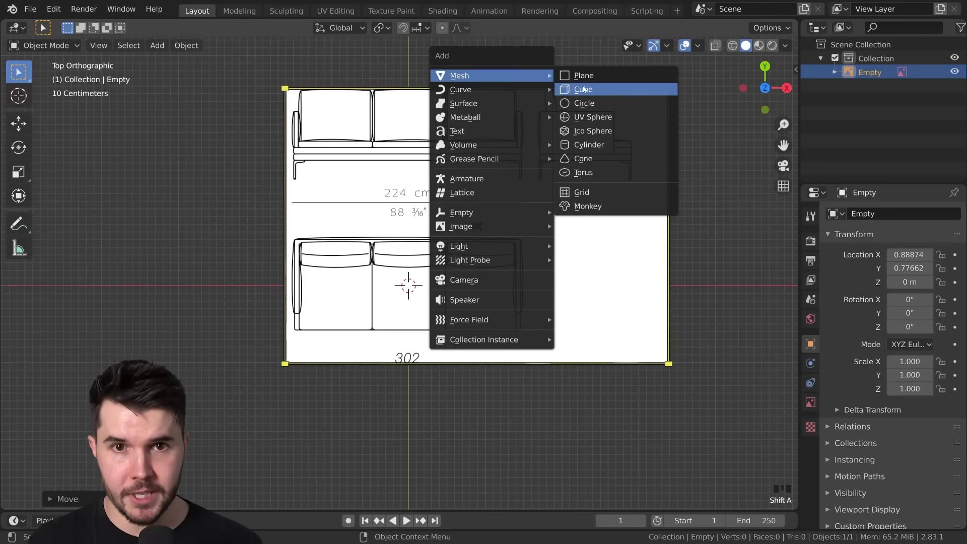
click(583, 89)
scroll(626, 209, up, 4)
shift+middle_drag(637, 263, 603, 262)
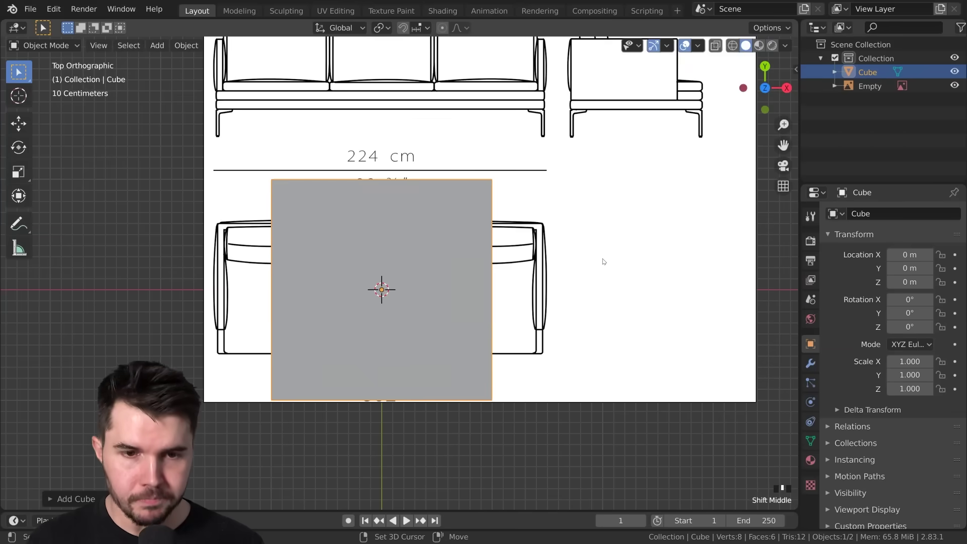
Enable transparency on the blueprint reference image and set its opacity to 0.5.
click(645, 253)
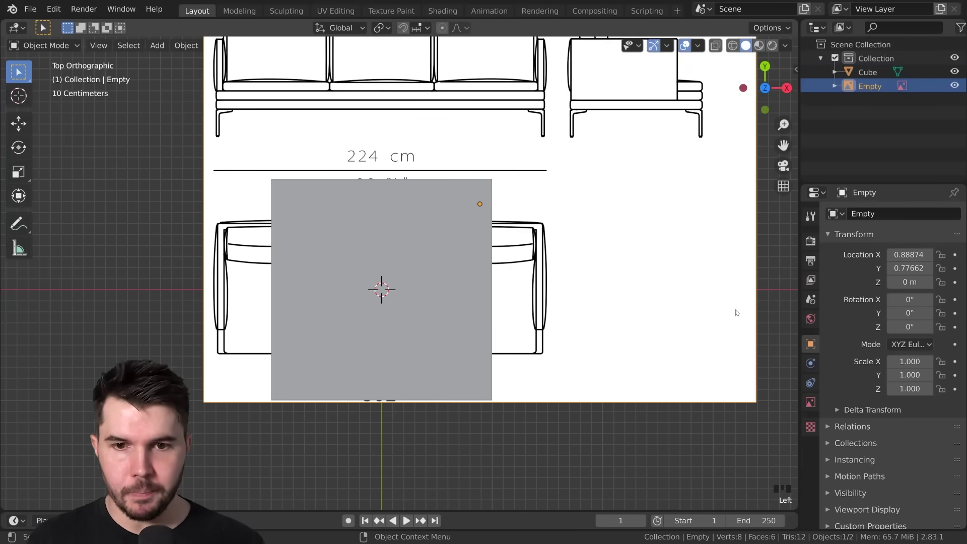
click(811, 405)
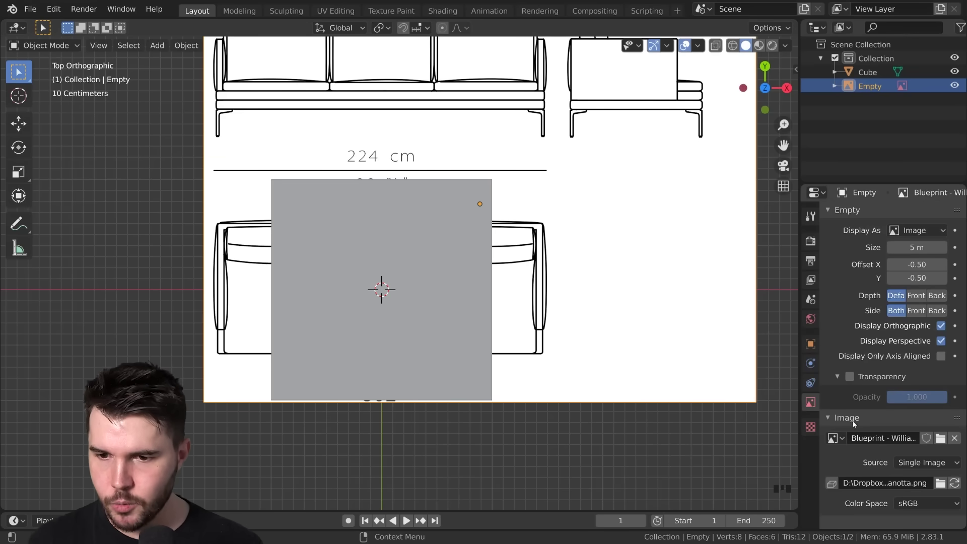
click(850, 378)
drag(917, 397, 886, 396)
scroll(547, 255, down, 1)
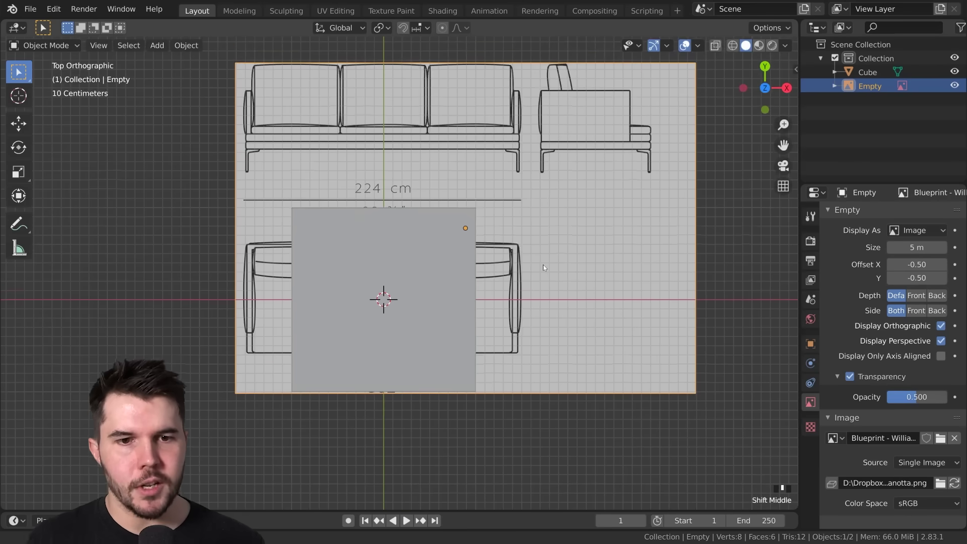
Display the scene in wireframe and select the cube over the blueprint.
key(z)
click(404, 247)
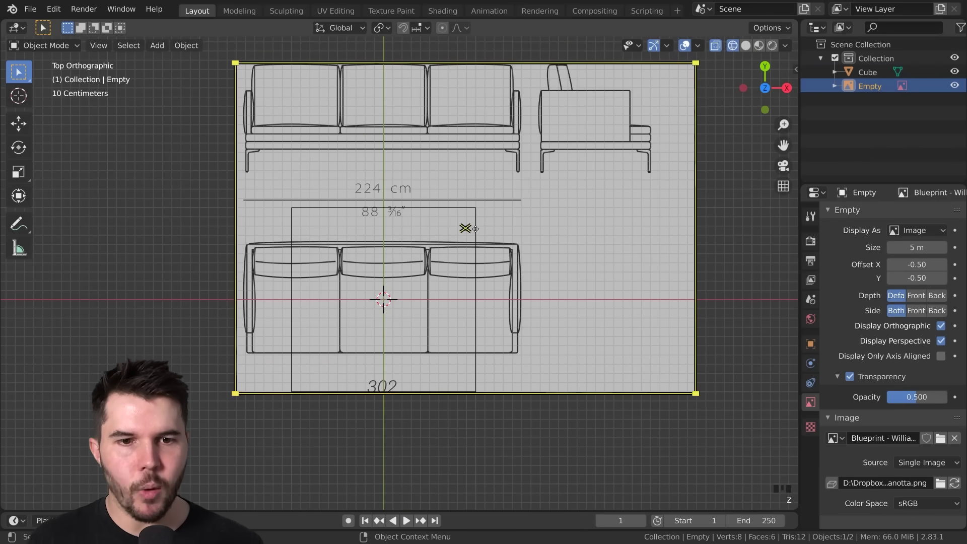
click(476, 227)
scroll(466, 325, up, 2)
scroll(506, 316, down, 2)
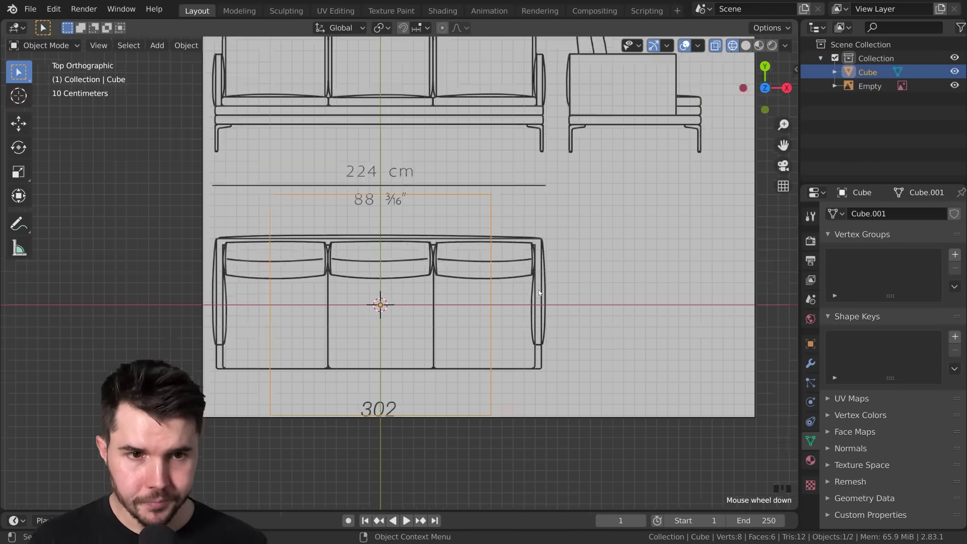
key(s)
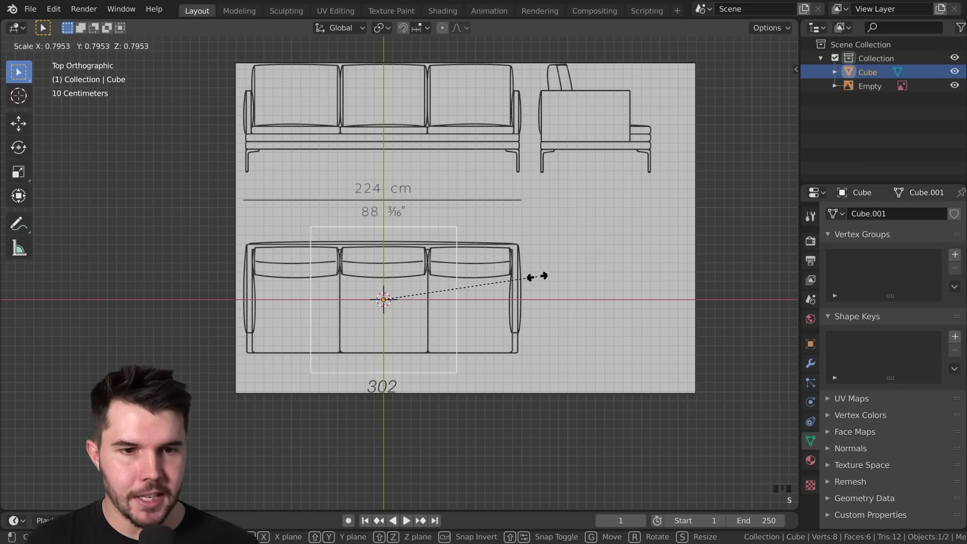
right_click(438, 225)
Examine the overall width dimension written on the blueprint between the couch's front and plan drawings.
scroll(438, 222, up, 3)
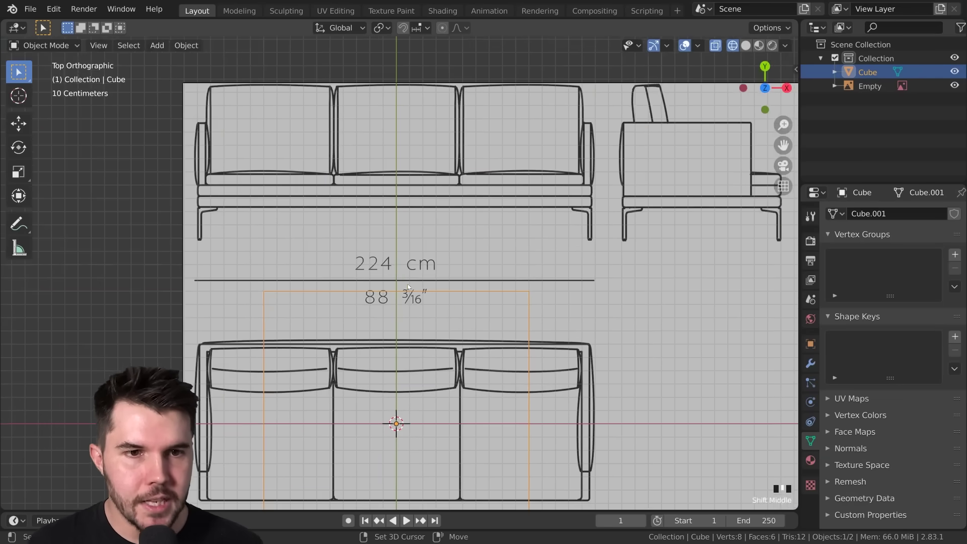
scroll(364, 280, down, 2)
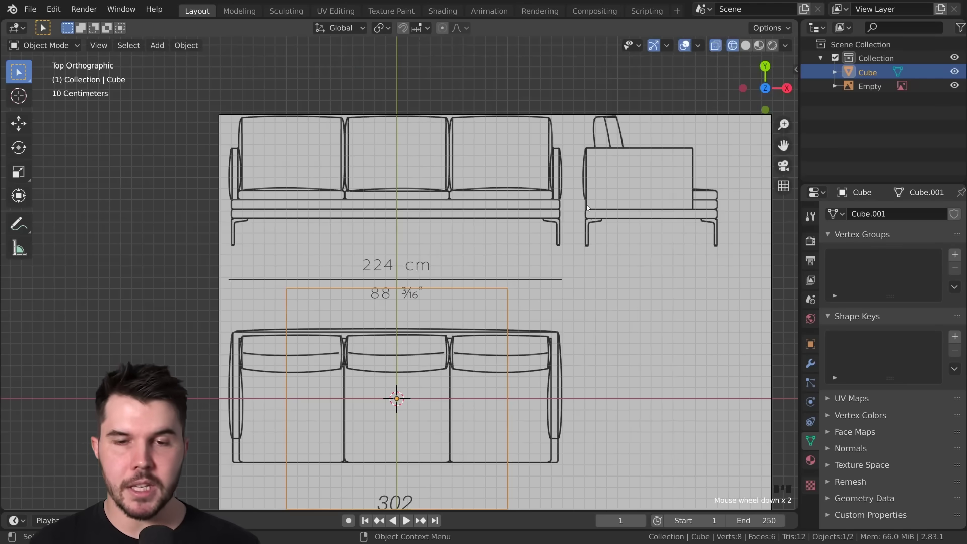
scroll(409, 253, up, 4)
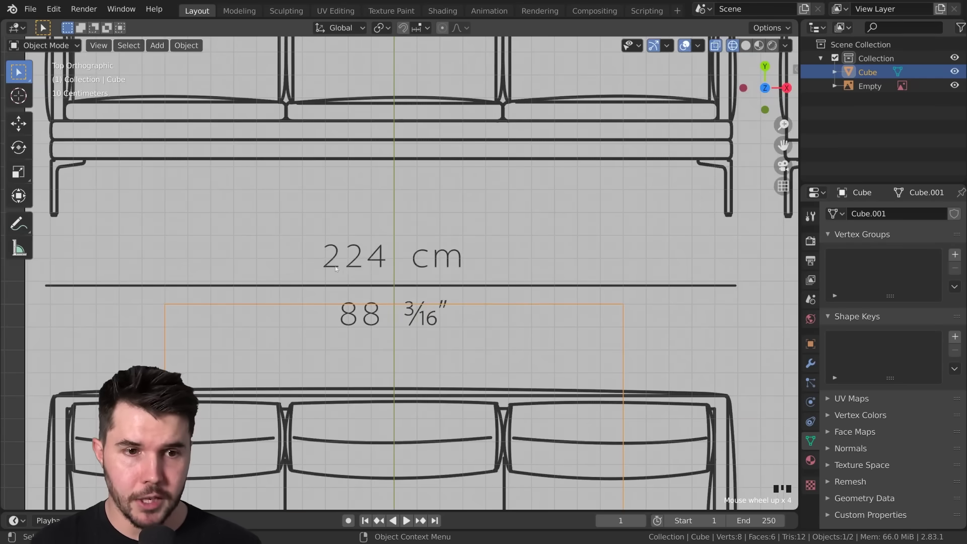
scroll(342, 271, down, 4)
shift+middle_drag(365, 268, 388, 213)
scroll(387, 213, up, 2)
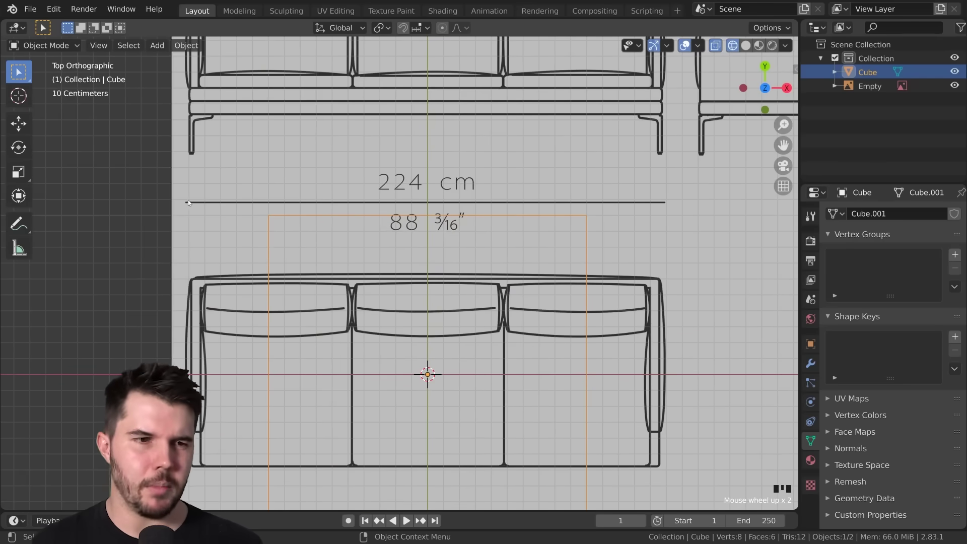
scroll(380, 210, down, 1)
shift+scroll(455, 240, down, 2)
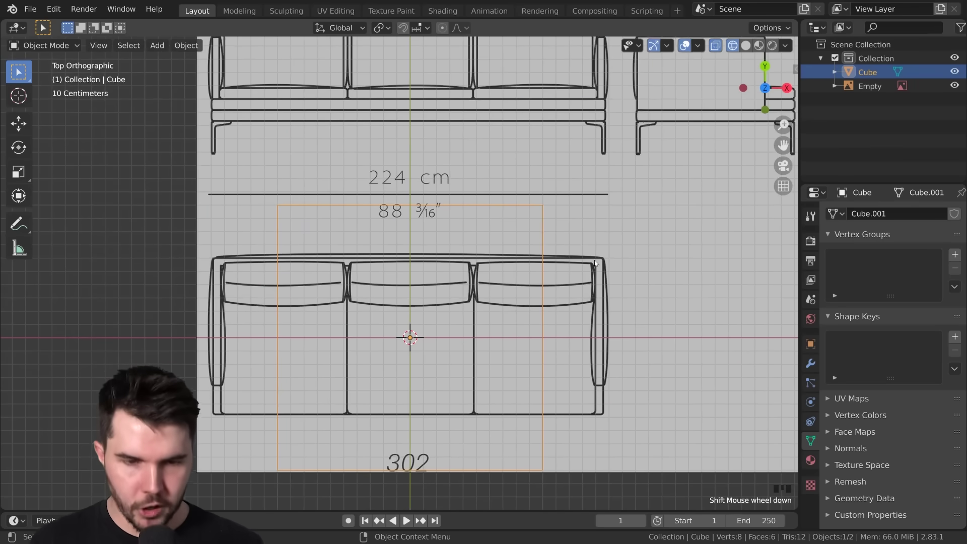
Set the cube's X dimension to 2.24 m.
key(n)
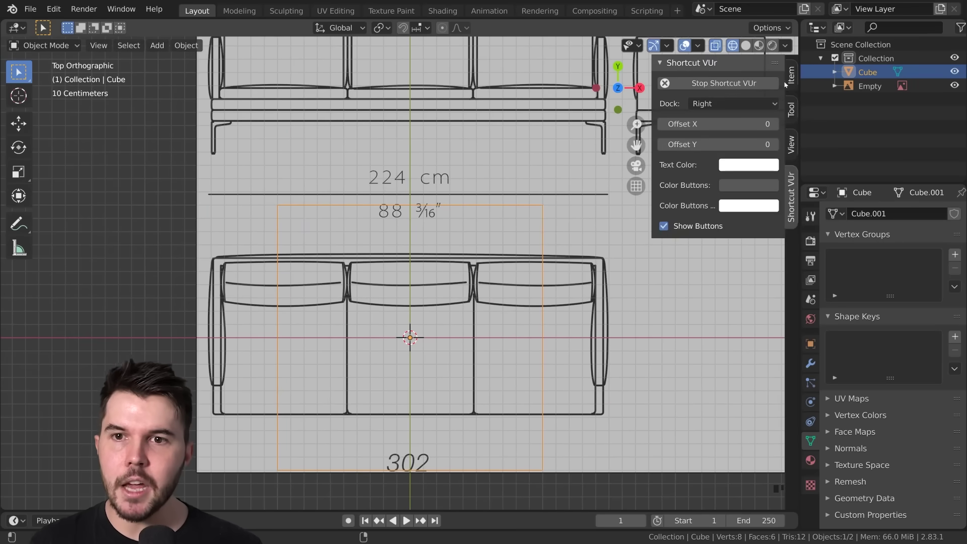
click(791, 78)
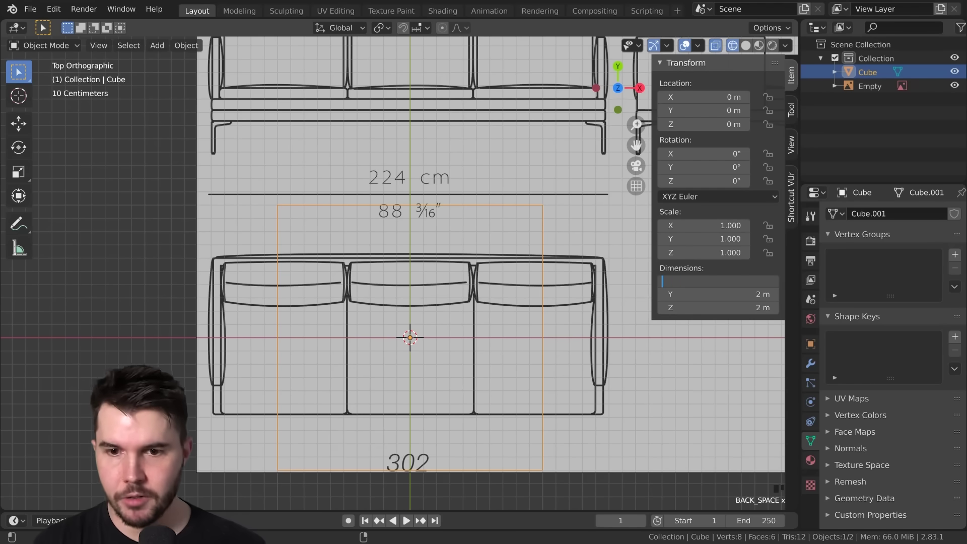
key(Return)
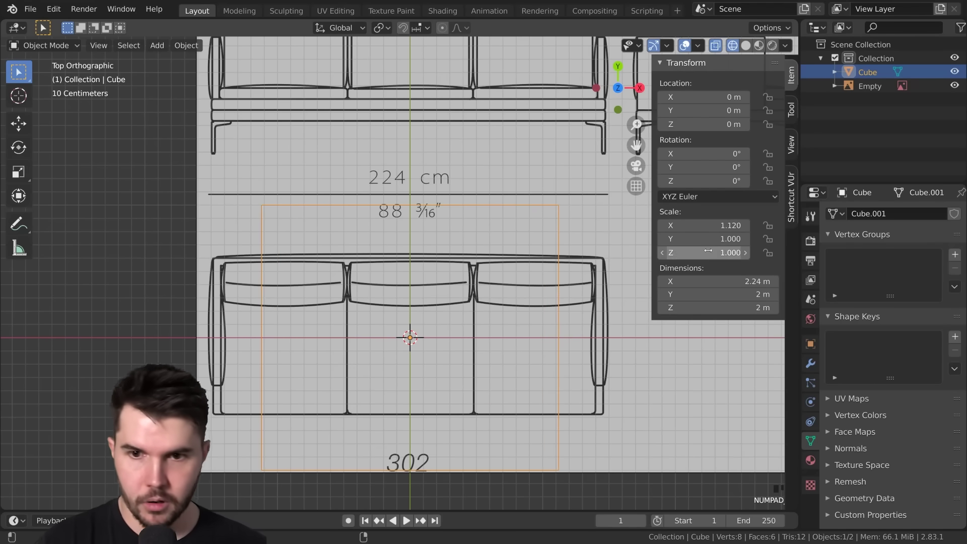
key(n)
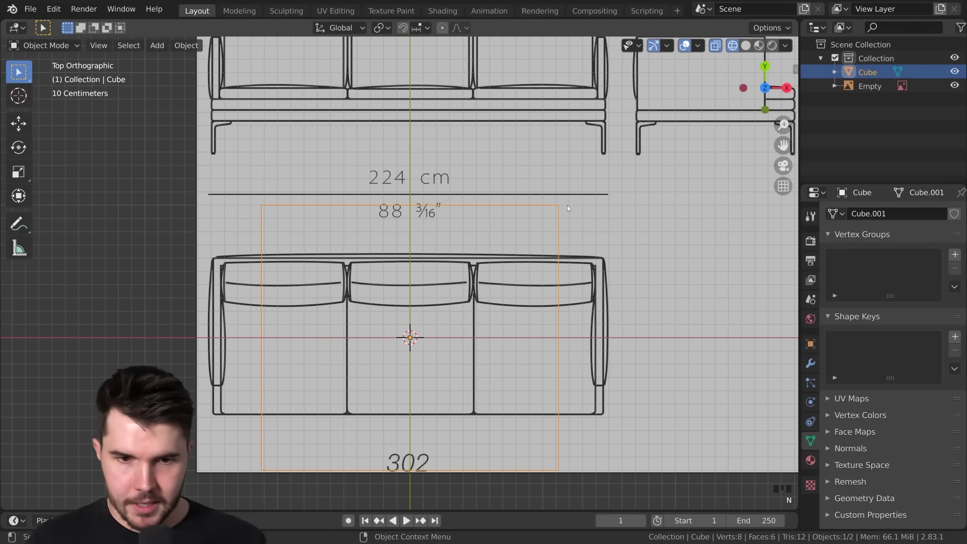
Compare the cube with the flat blueprint in perspective and from the top.
scroll(567, 204, down, 3)
middle_drag(567, 234, 492, 110)
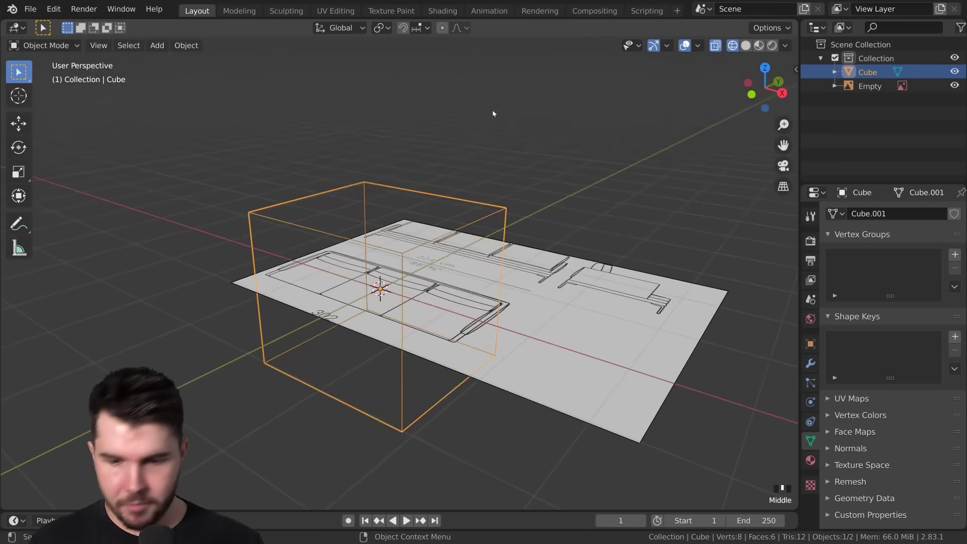
key(KP_7)
scroll(528, 183, up, 3)
shift+middle_drag(528, 183, 513, 158)
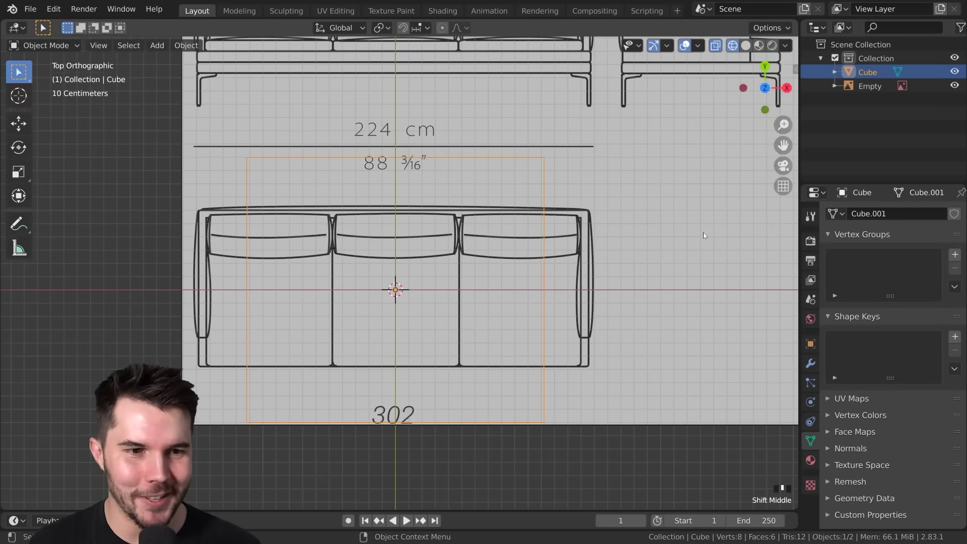
scroll(697, 233, down, 2)
click(686, 252)
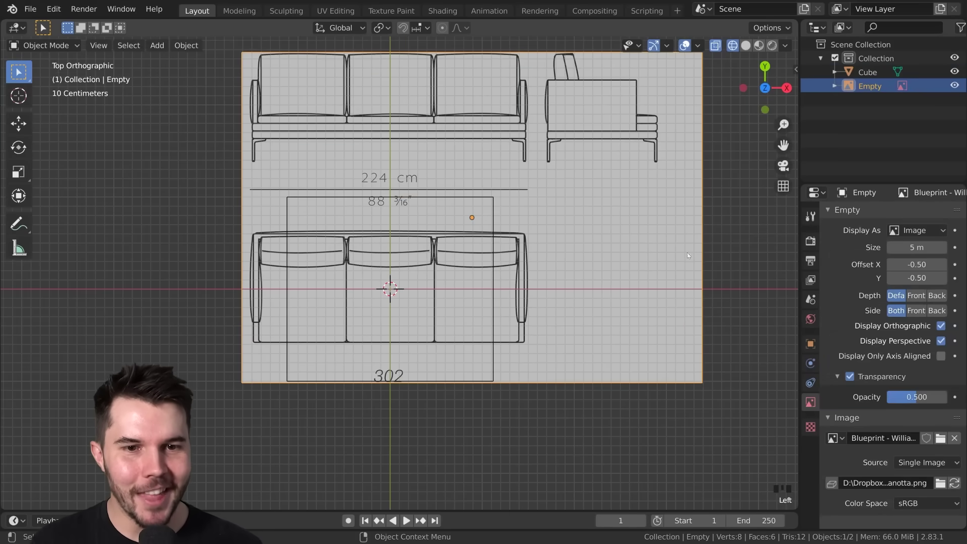
click(493, 216)
middle_drag(493, 216, 497, 165)
key(KP_7)
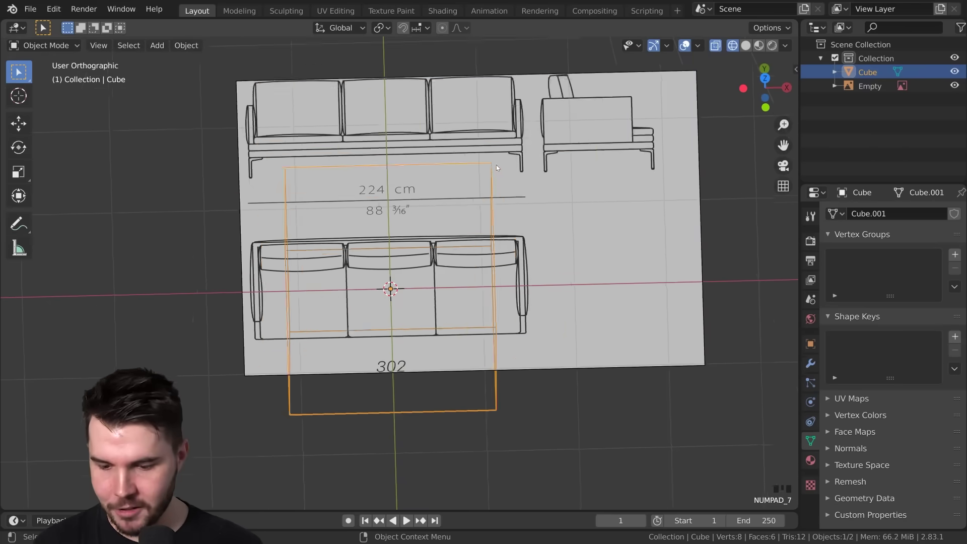
Scale and move the blueprint so the couch's plan drawing roughly matches the cube's width.
click(675, 272)
key(s)
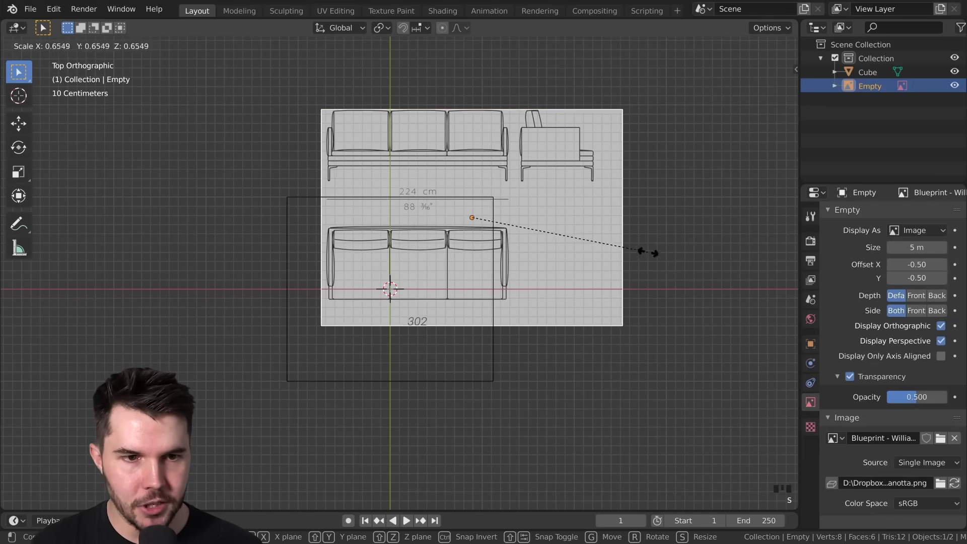
click(647, 253)
scroll(646, 253, up, 2)
key(g)
click(590, 288)
key(s)
click(599, 288)
key(g)
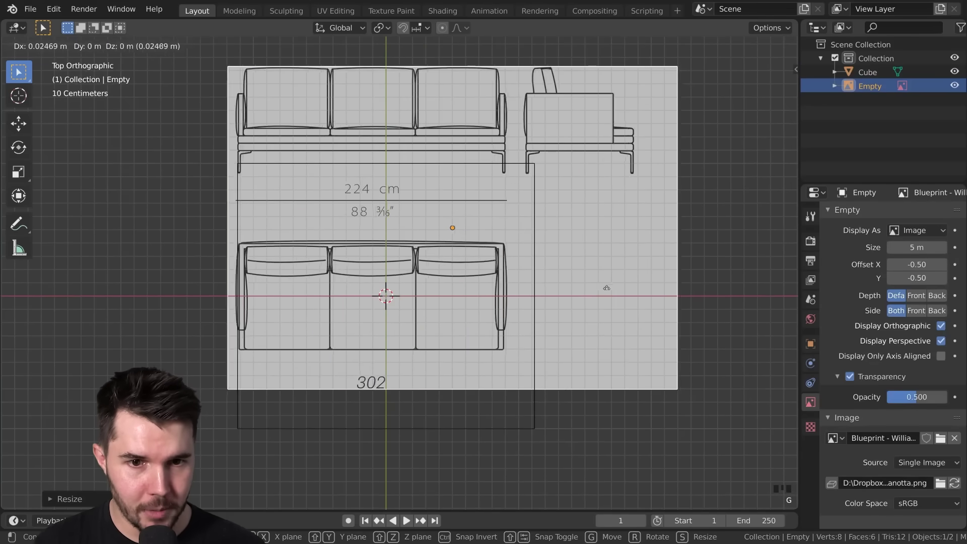
click(618, 292)
key(s)
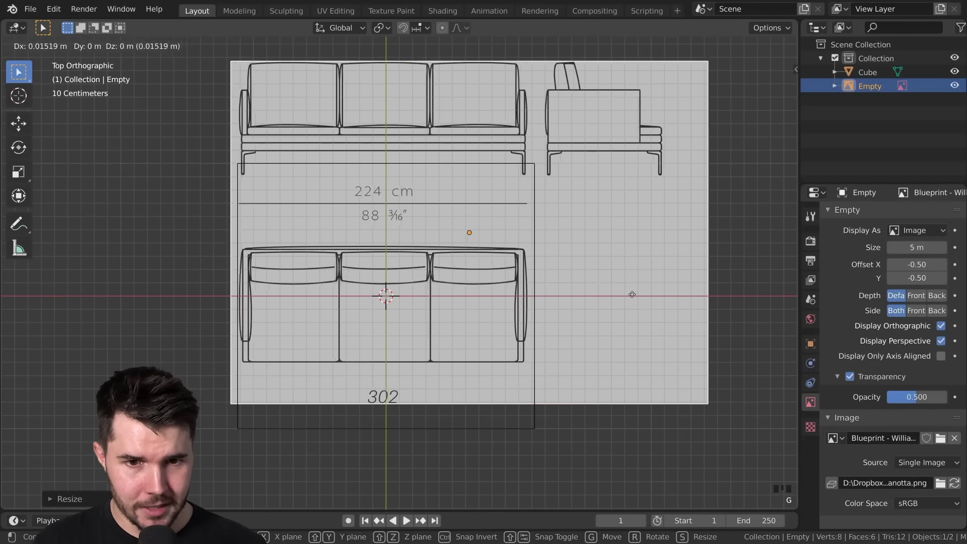
click(640, 299)
key(g)
click(638, 299)
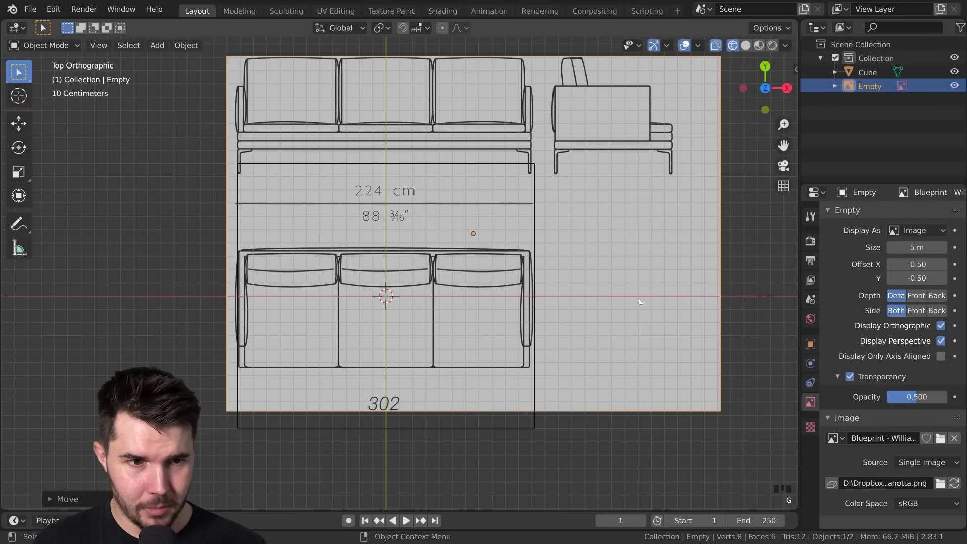
Fine-tune the blueprint's scale and position until the ends of the 224 cm dimension line align with the cube's sides.
key(g)
click(640, 300)
key(s)
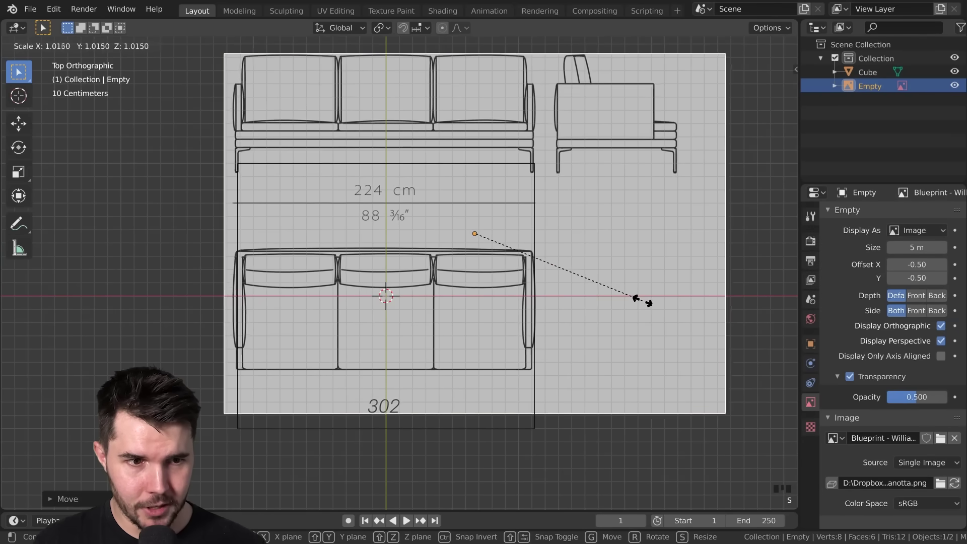
click(641, 301)
key(g)
click(642, 301)
key(s)
click(642, 301)
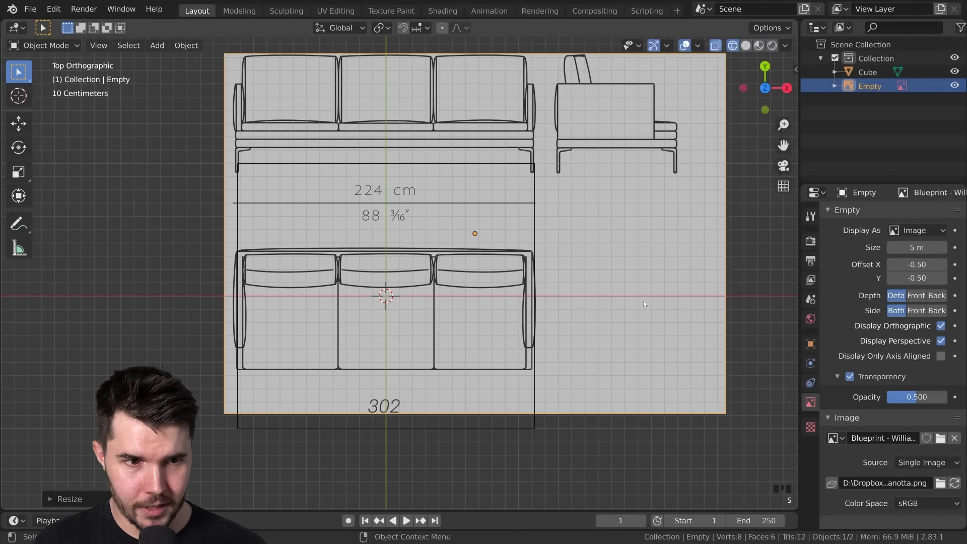
key(g)
click(643, 301)
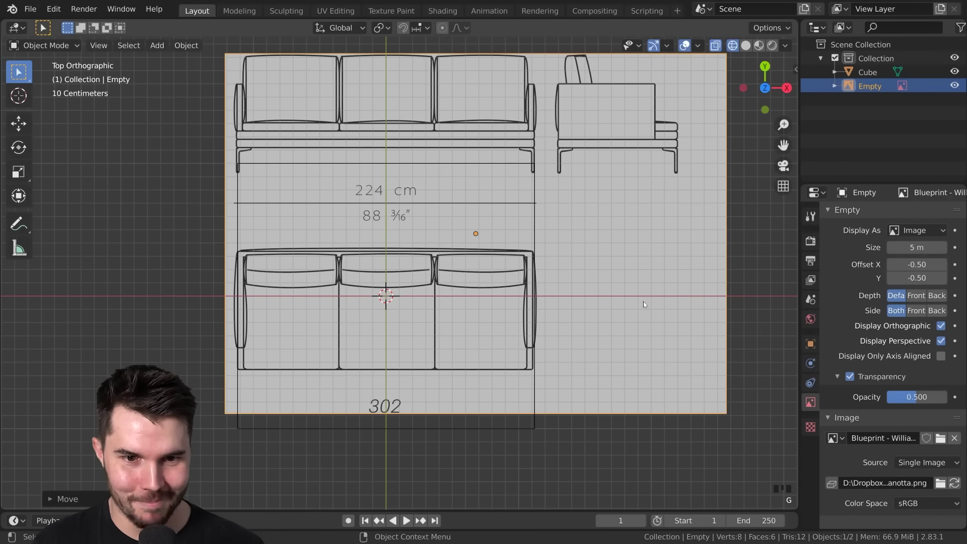
key(g)
click(642, 300)
scroll(624, 298, down, 3)
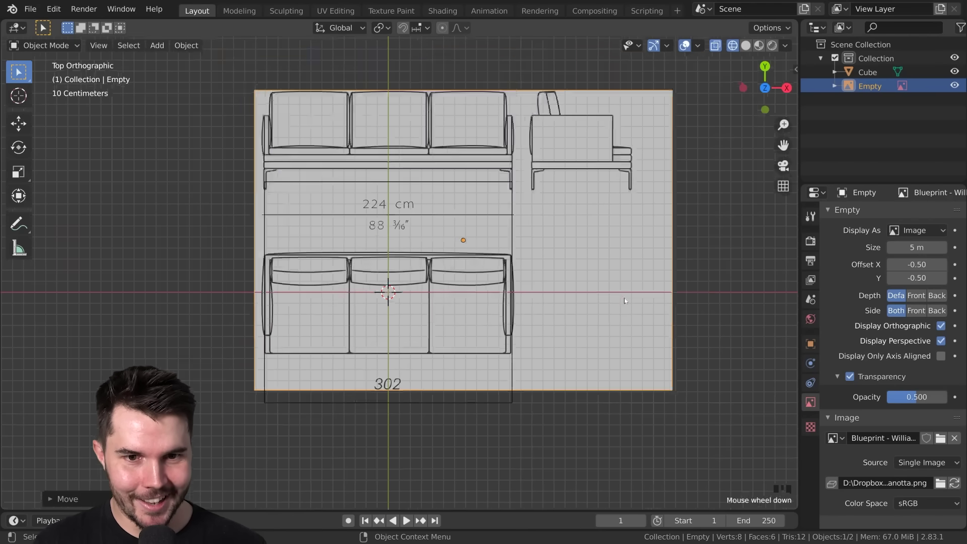
Select the cube and inspect its fit over the blueprint in perspective, front and top views.
click(478, 233)
middle_drag(479, 233, 591, 371)
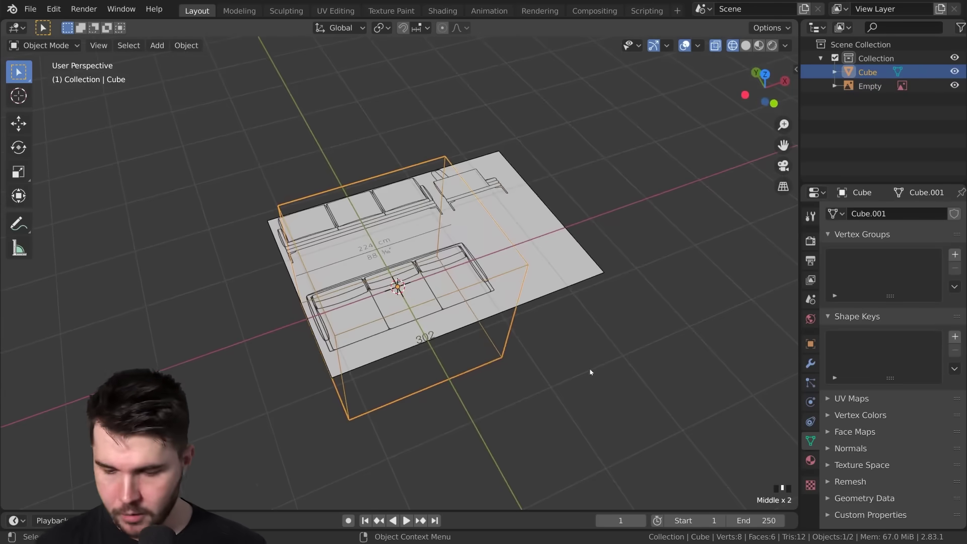
key(KP_1)
scroll(586, 372, up, 2)
key(KP_7)
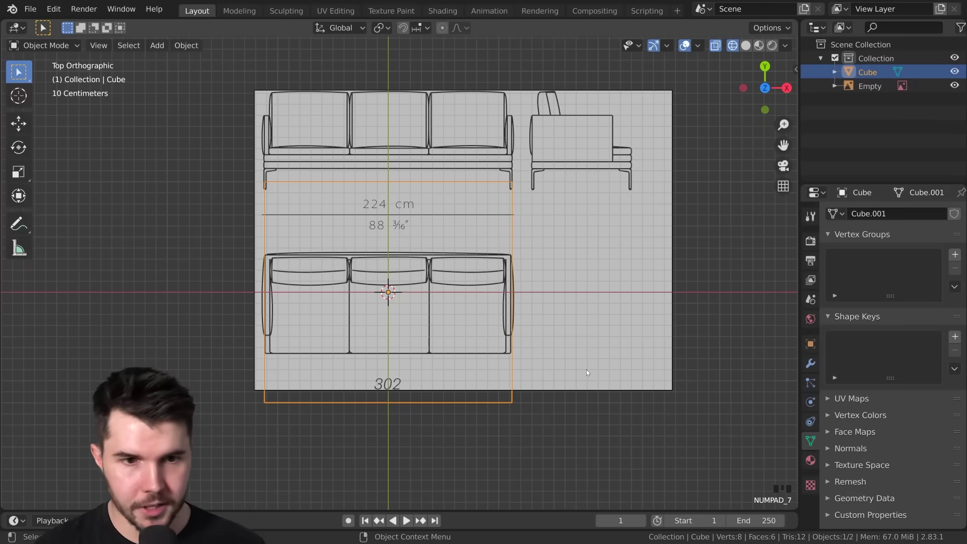
Scale the cube along Y and move it along Y to roughly match the couch's depth in the plan drawing.
key(s)
key(y)
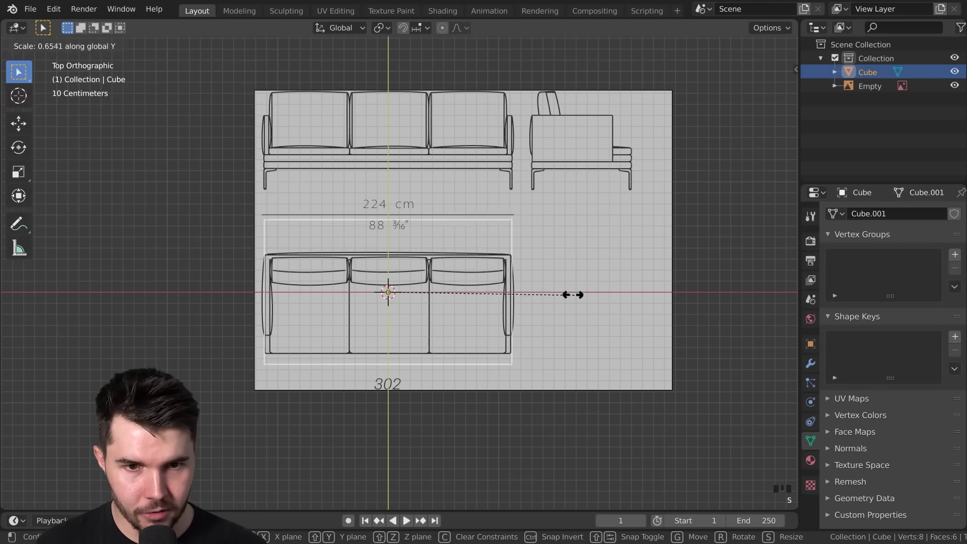
click(522, 280)
key(g)
key(y)
click(524, 288)
scroll(647, 311, up, 2)
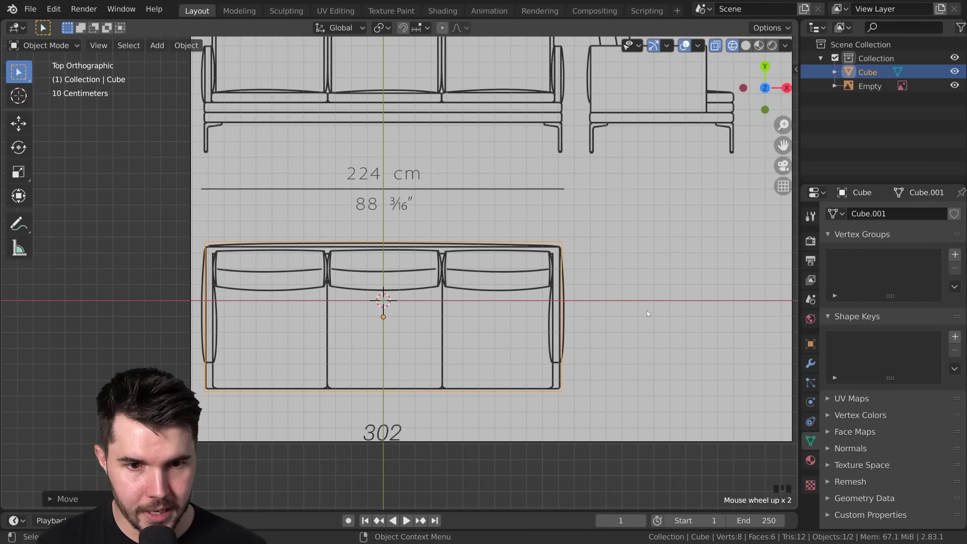
Fine-tune the cube's Y scale and Y position until its edges follow the plan drawing's front and back lines.
key(s)
key(y)
click(638, 310)
key(g)
key(y)
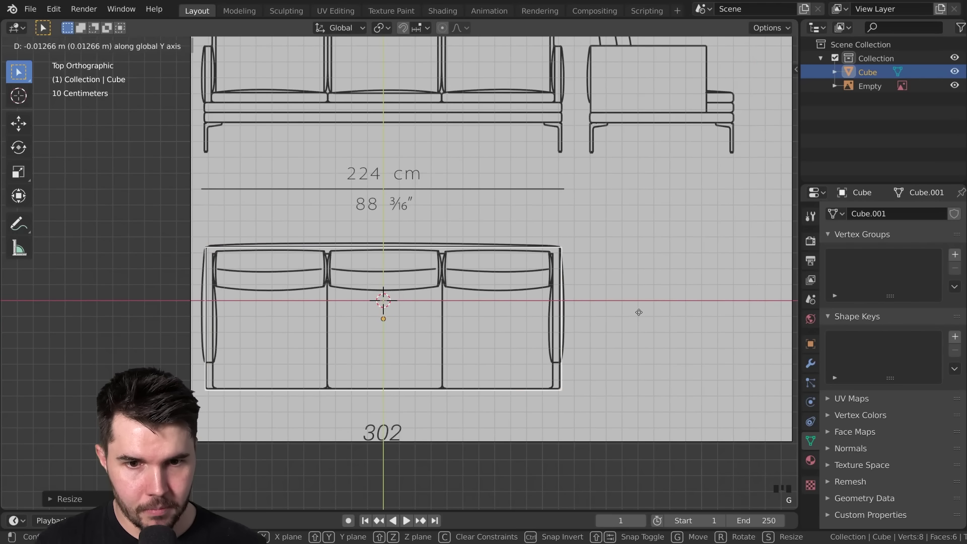
click(638, 312)
scroll(637, 311, down, 2)
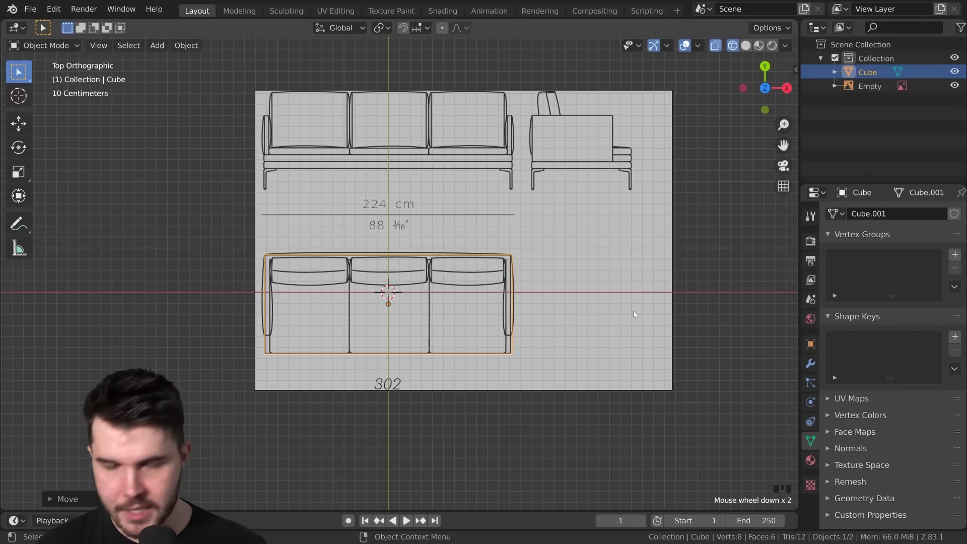
scroll(413, 133, up, 2)
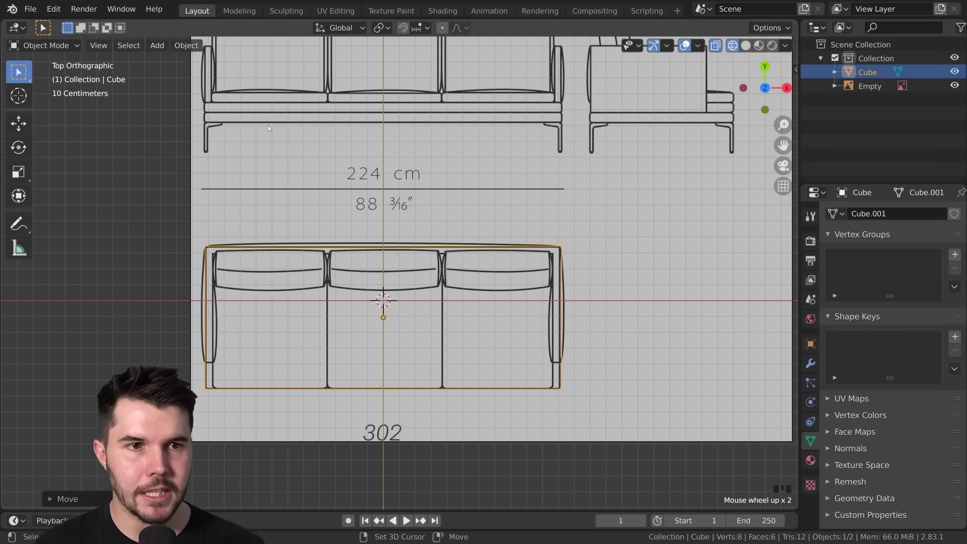
scroll(238, 150, down, 1)
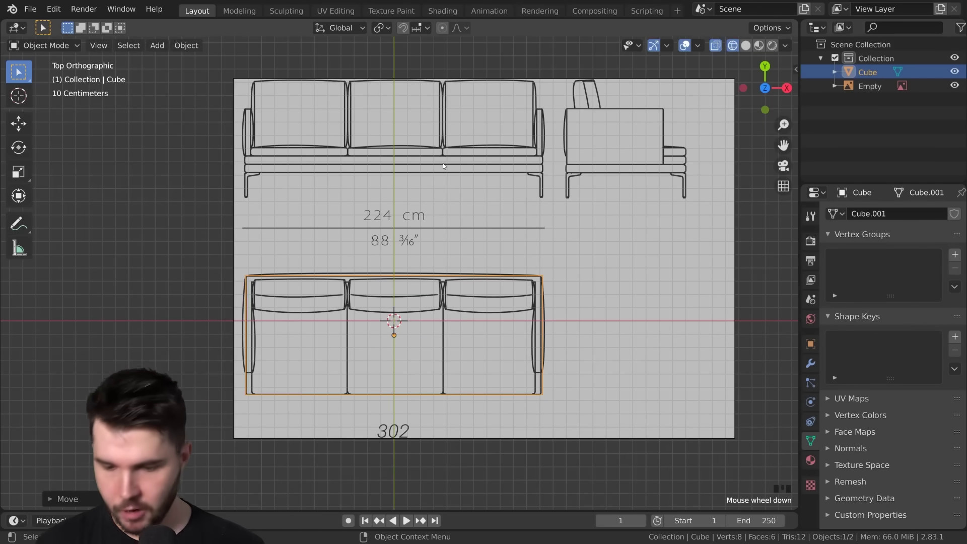
Duplicate the flat blueprint behind the cube along Y and rotate the copy 90° about X to stand upright.
scroll(443, 166, down, 2)
middle_drag(598, 258, 457, 303)
click(457, 304)
key(shift+d)
key(y)
key(r)
key(x)
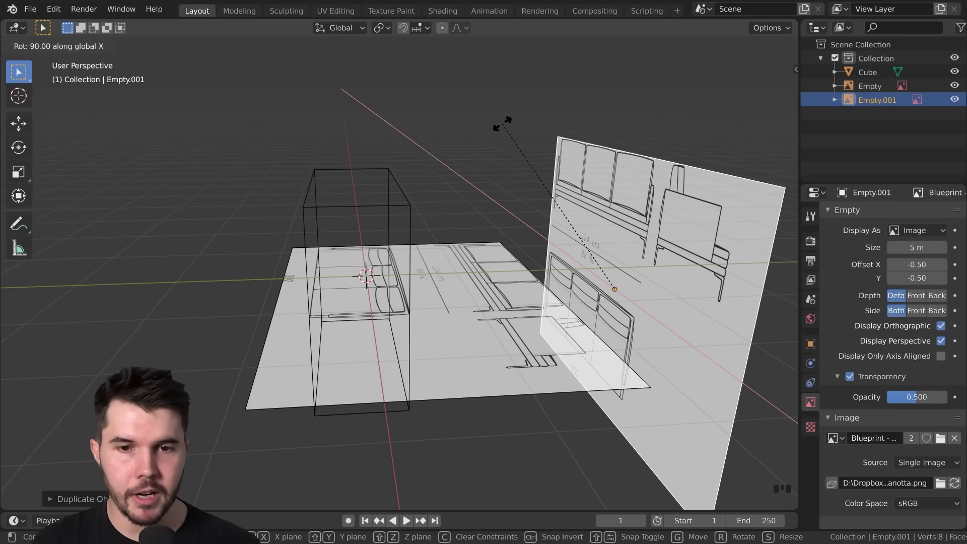
click(501, 124)
Move the upright blueprint down along Z in front view until the couch's feet rest on the ground line.
scroll(491, 182, down, 3)
middle_drag(484, 182, 567, 190)
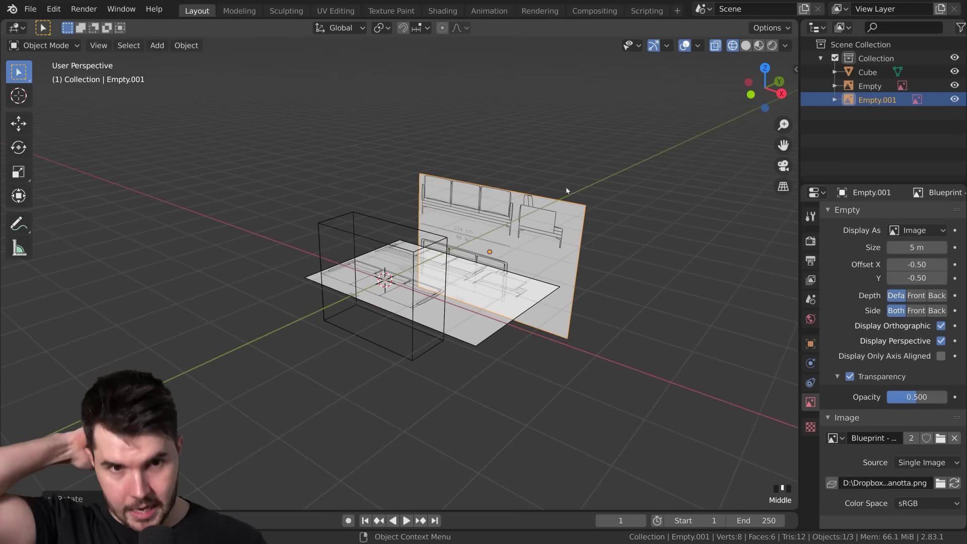
key(KP_1)
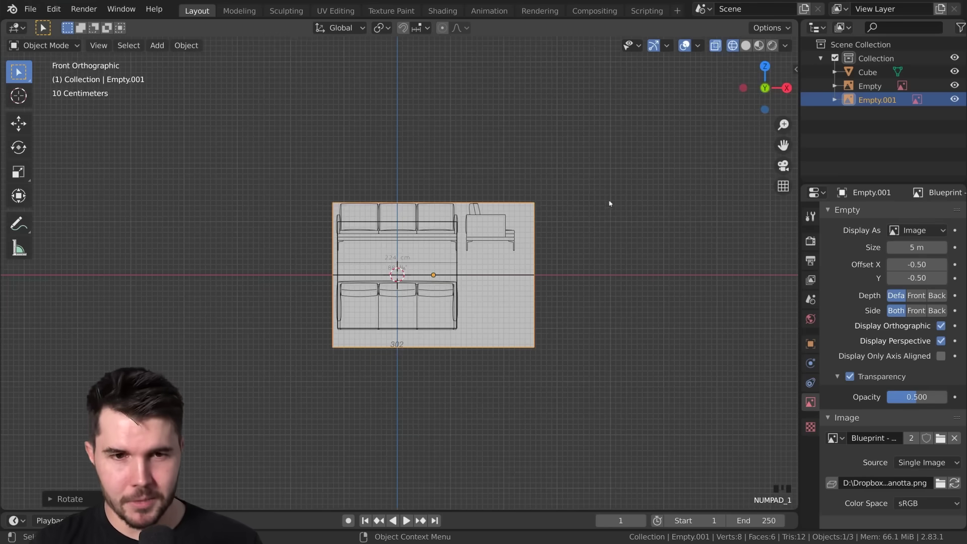
scroll(506, 237, up, 3)
key(g)
key(z)
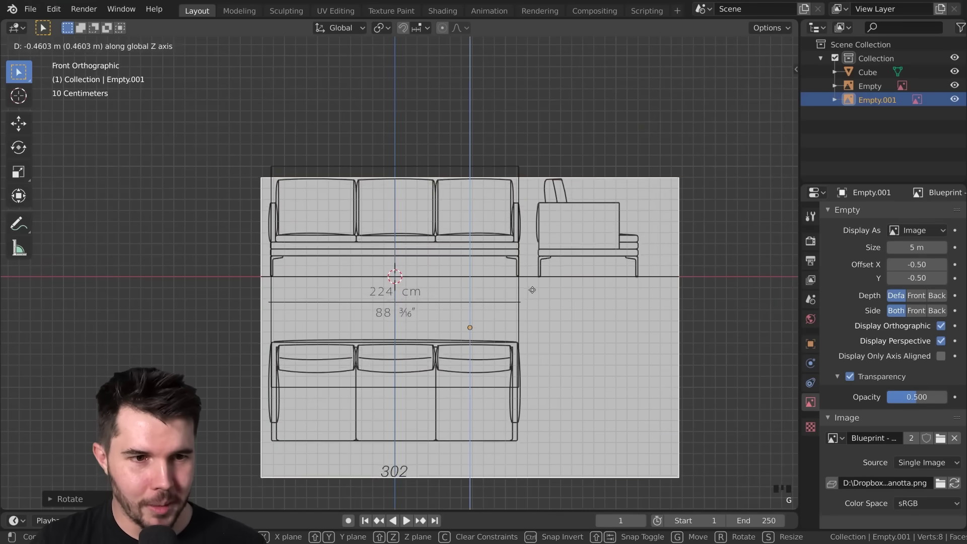
click(533, 290)
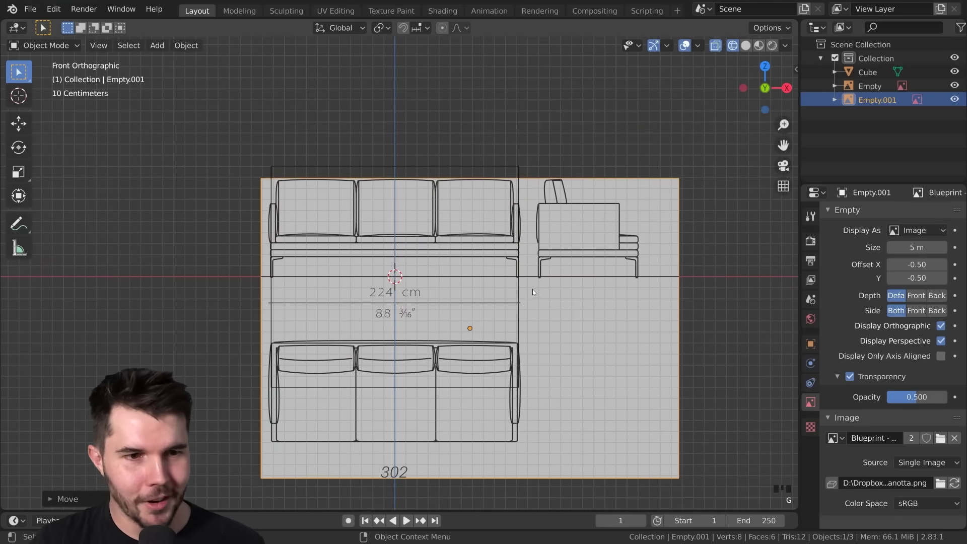
Move the cube up and flatten it along Z to fit the couch's lower base band in the front drawing.
click(519, 264)
scroll(519, 264, up, 2)
key(g)
key(z)
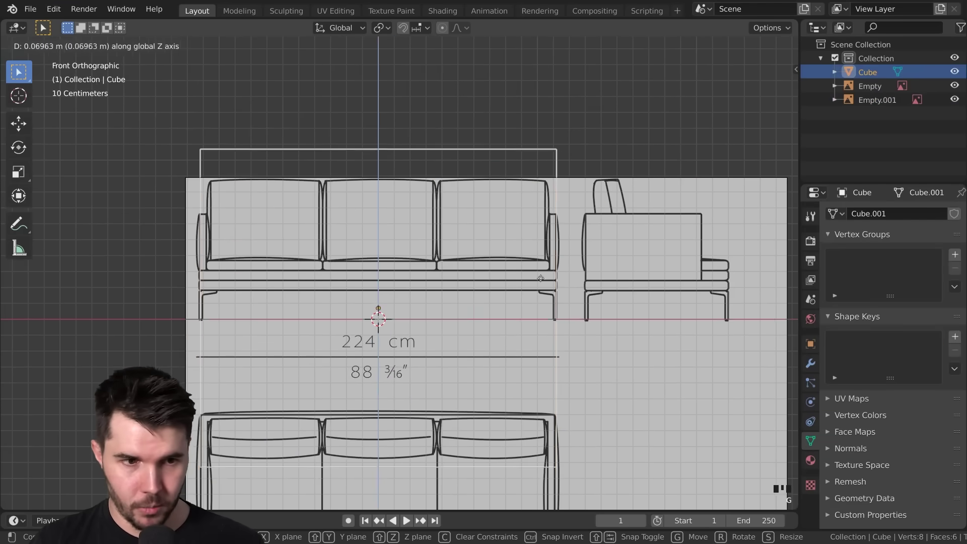
click(557, 265)
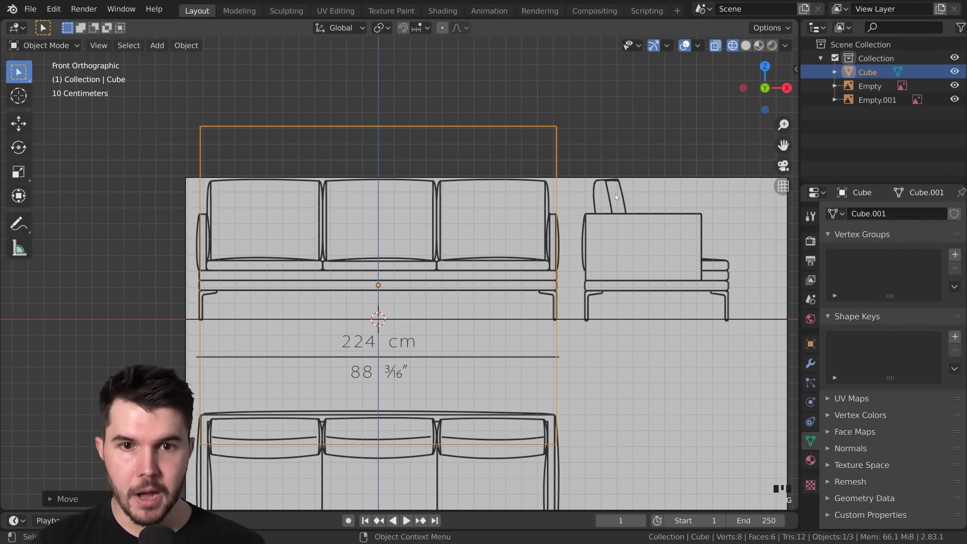
key(s)
key(z)
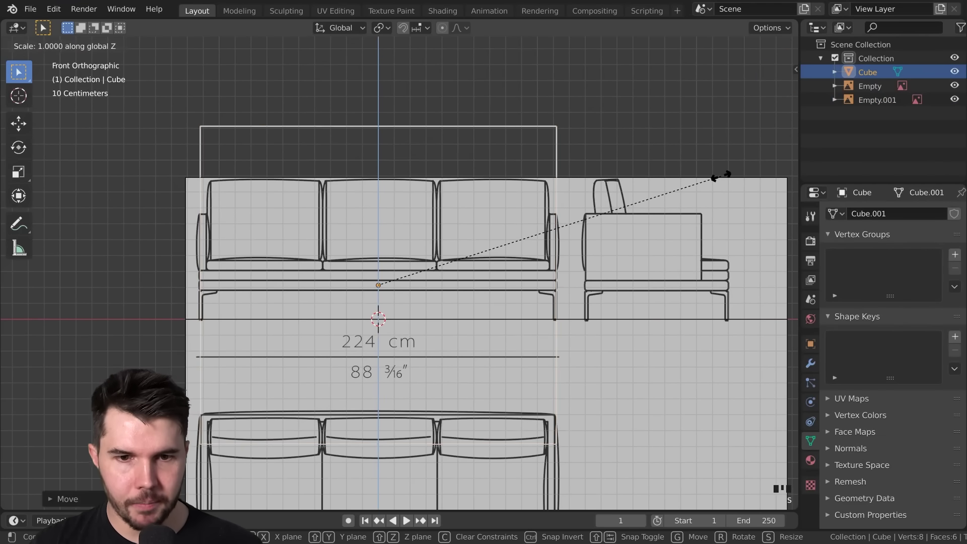
click(386, 291)
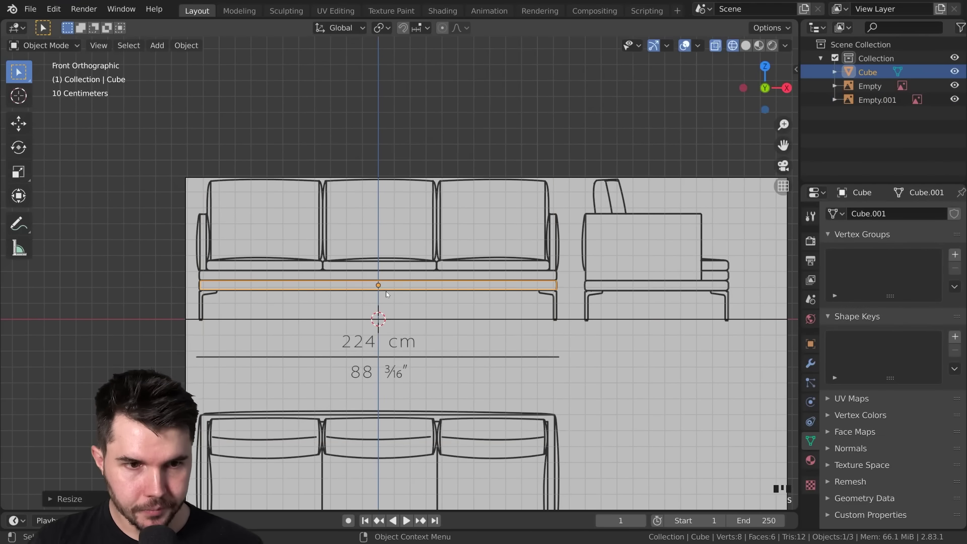
Duplicate the upright blueprint along X and rotate the copy about Z so it stands perpendicular to the front blueprint.
scroll(417, 294, up, 2)
scroll(466, 323, down, 7)
middle_drag(416, 294, 487, 325)
scroll(487, 324, down, 3)
scroll(468, 320, up, 4)
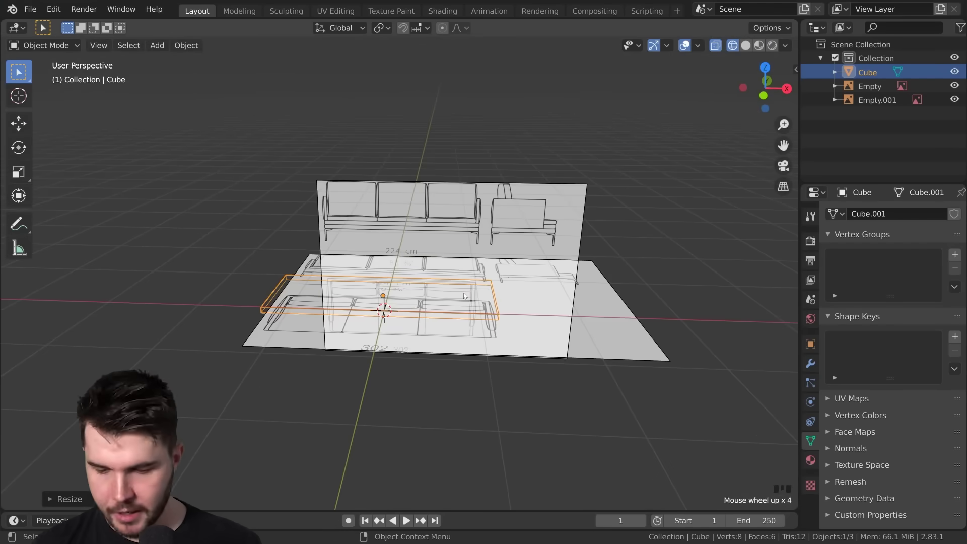
click(464, 292)
scroll(463, 293, up, 3)
shift+middle_drag(598, 132, 534, 194)
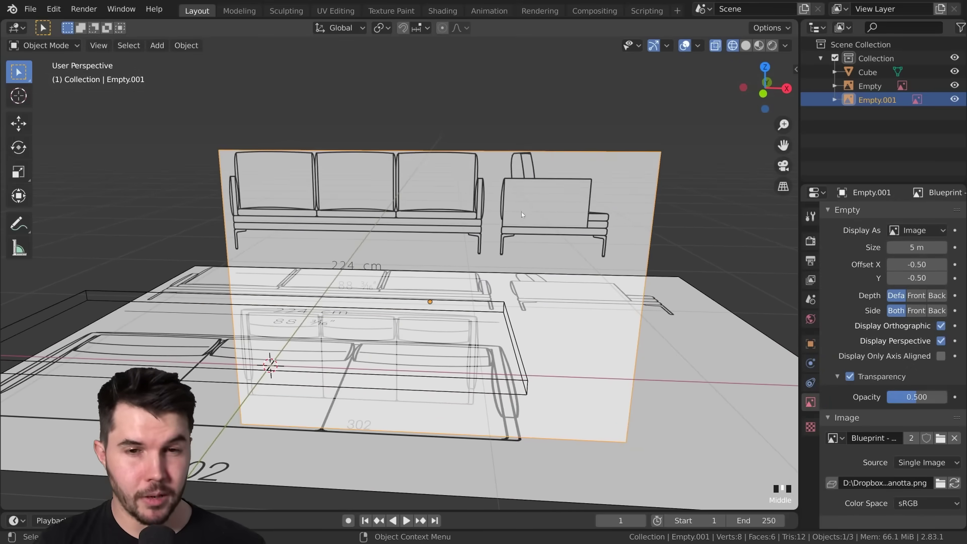
scroll(542, 215, down, 5)
key(shift+d)
key(x)
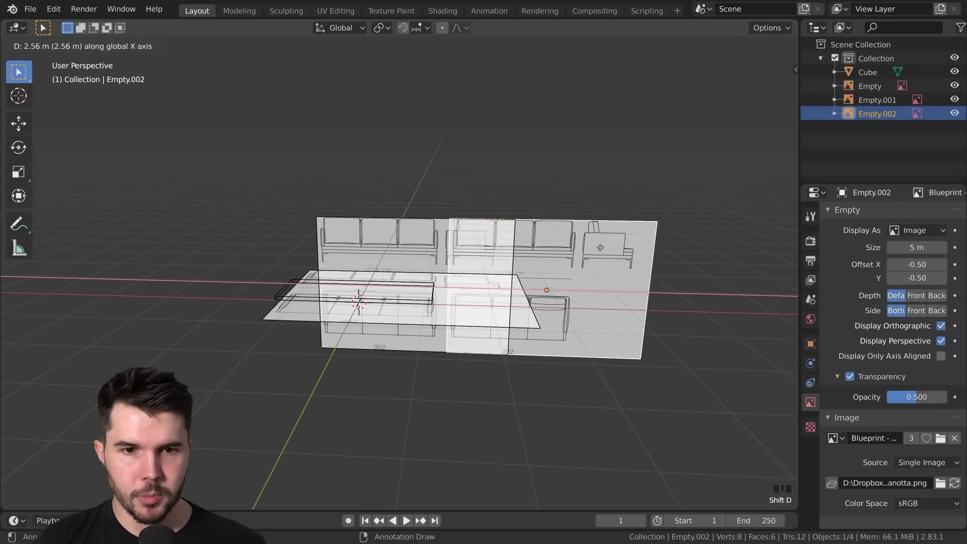
click(673, 178)
key(r)
key(z)
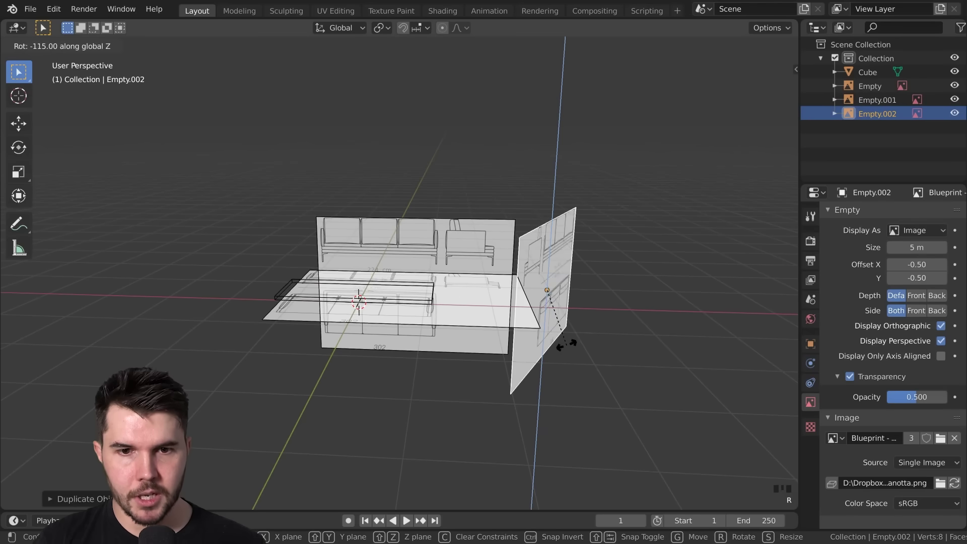
click(596, 340)
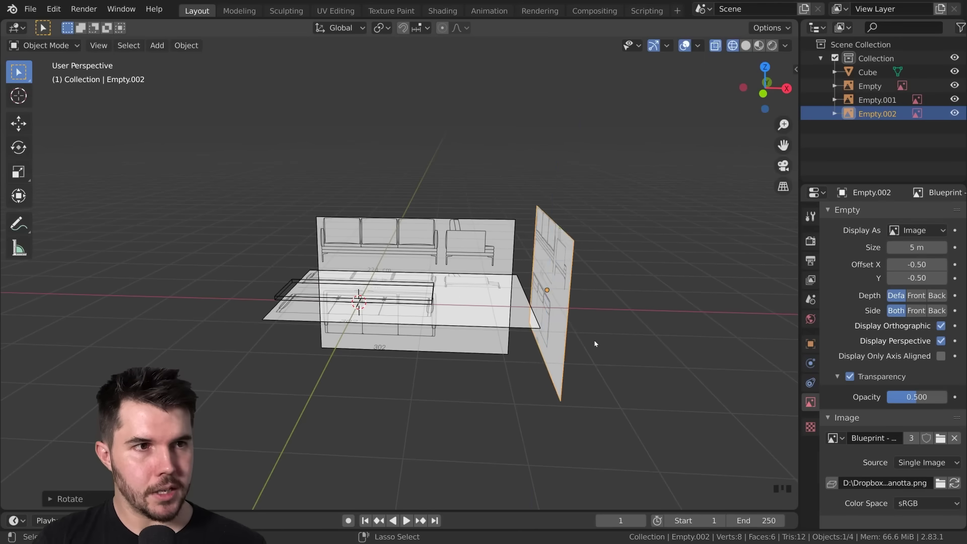
Move the perpendicular blueprint along X to the opposite side of the couch base slab.
scroll(592, 297, down, 3)
middle_drag(592, 298, 607, 302)
key(g)
key(x)
click(456, 306)
middle_drag(451, 305, 301, 295)
Move the side blueprint along Y in right view until the couch's side drawing lines up with the base slab.
key(KP_3)
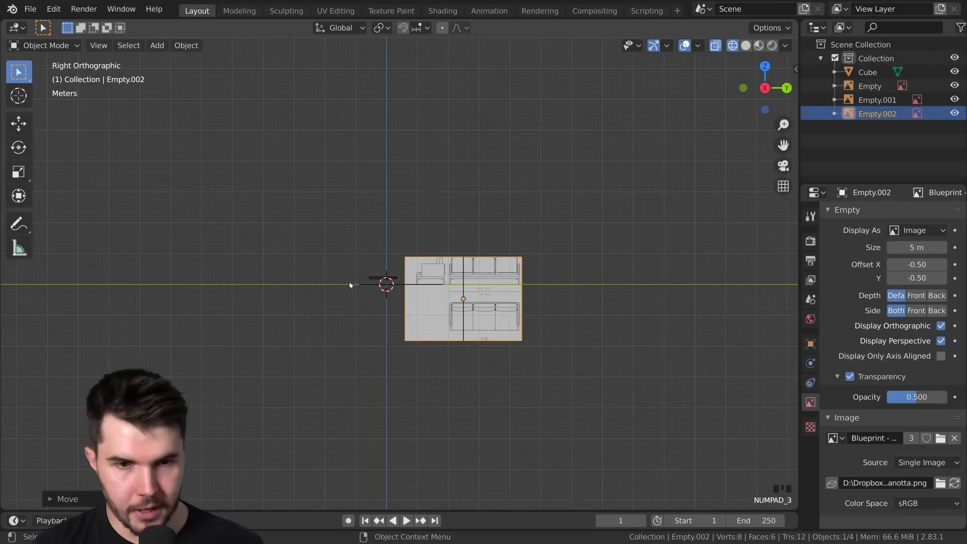
scroll(350, 283, up, 5)
key(g)
key(y)
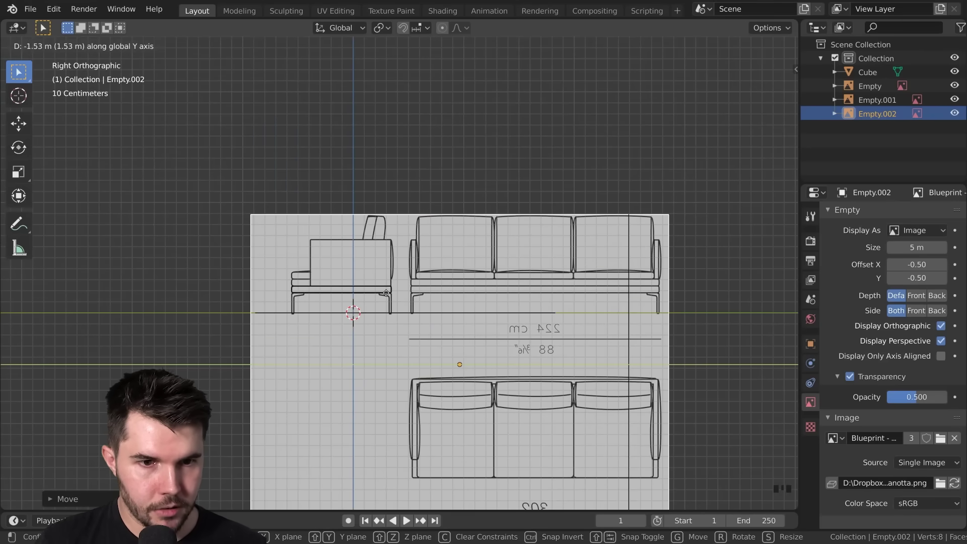
click(376, 293)
Return to a perspective view, switch to solid shading and select the base slab.
scroll(378, 295, down, 3)
mouse_move(378, 294)
middle_down()
mouse_move(419, 318)
mouse_move(411, 337)
middle_up()
key(z)
click(504, 318)
scroll(428, 319, down, 4)
scroll(410, 337, up, 2)
scroll(409, 336, down, 2)
click(469, 280)
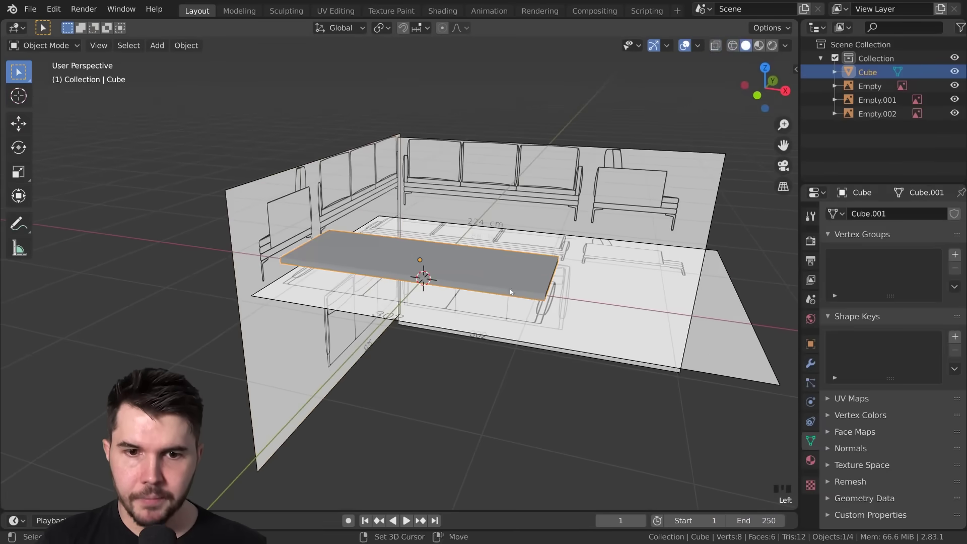
Examine the slab among the three blueprints, then switch to Photos to study the couch's armrest and return to Blender.
scroll(467, 277, down, 1)
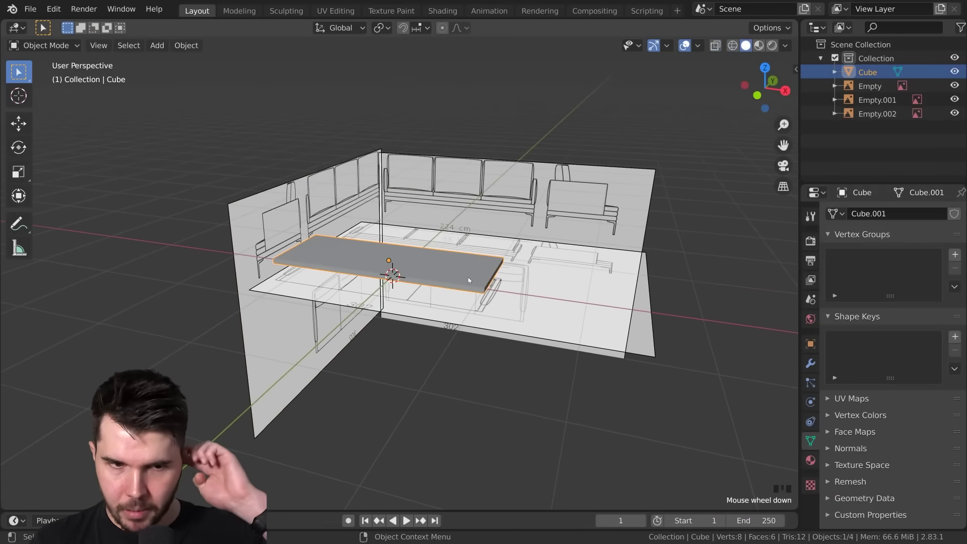
scroll(537, 231, up, 2)
scroll(488, 232, down, 2)
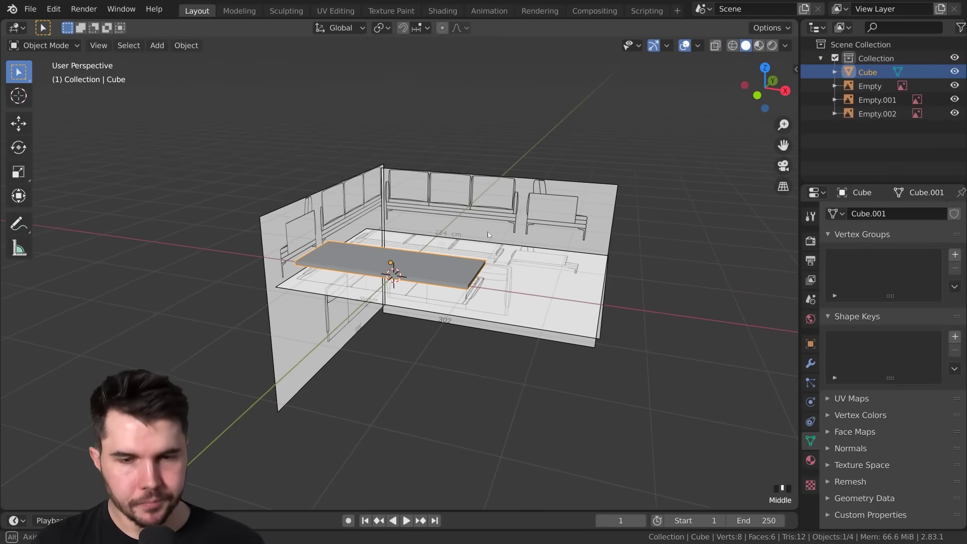
shift+middle_drag(488, 231, 507, 219)
scroll(423, 235, up, 2)
scroll(479, 194, up, 2)
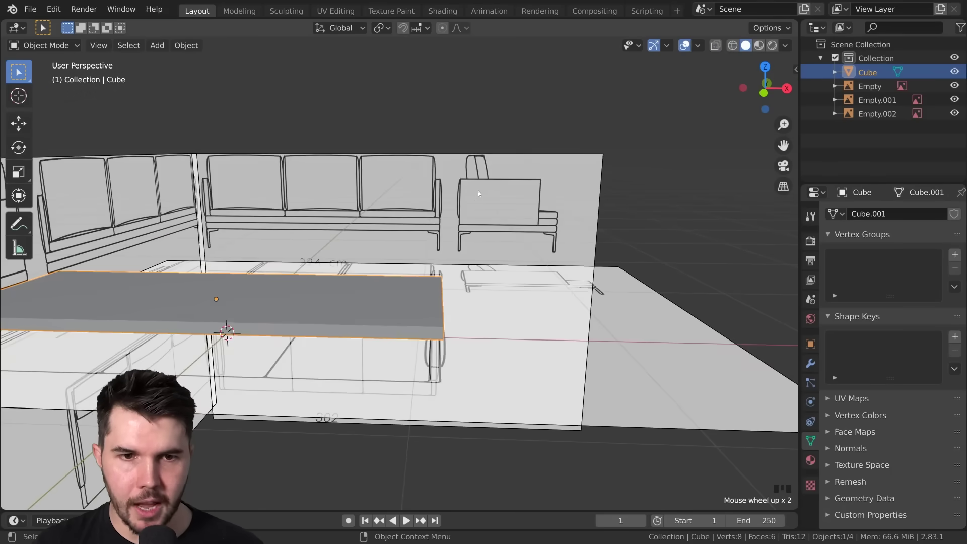
middle_drag(414, 207, 289, 215)
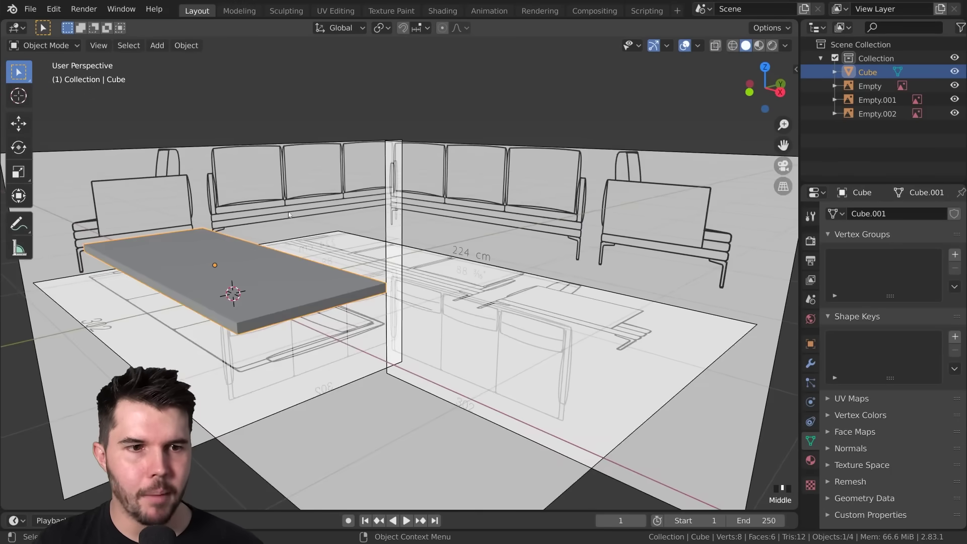
key(alt+Tab)
click(464, 322)
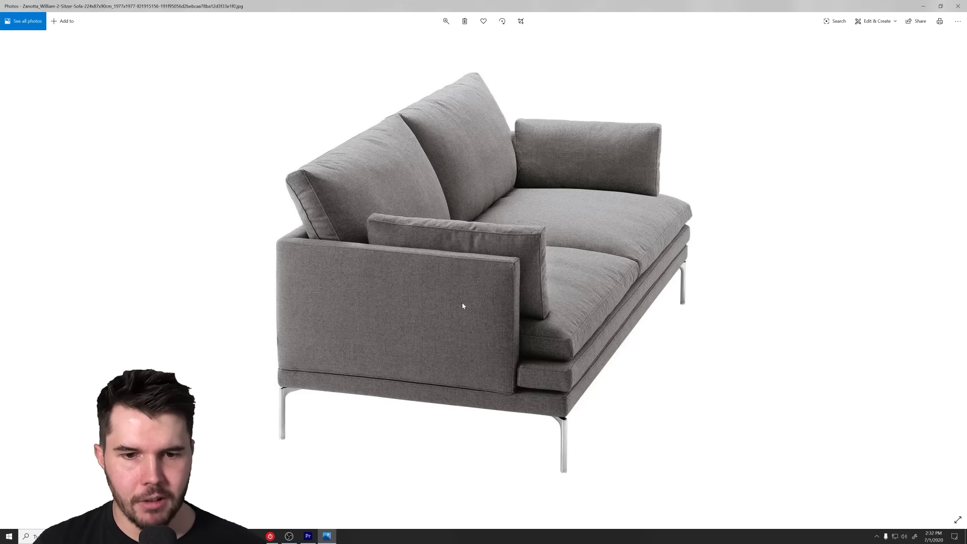
key(alt+Tab)
Duplicate the base slab upward along Z and scale the copy along X into a narrow block for the armrest.
scroll(353, 302, down, 3)
shift+middle_drag(325, 302, 481, 322)
key(shift+d)
key(z)
click(486, 316)
scroll(493, 320, up, 2)
key(s)
key(x)
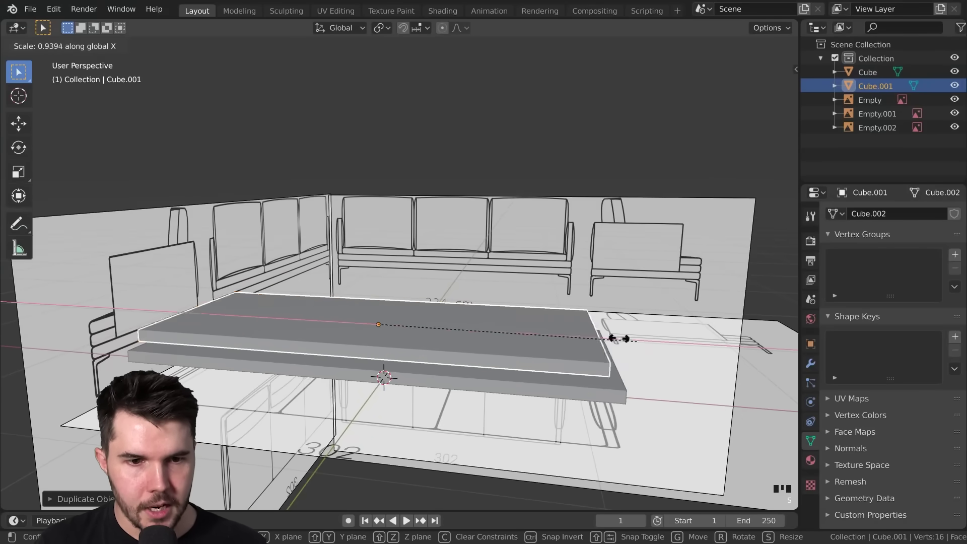
click(396, 325)
Move the narrow block along X to the end of the couch, lining it up with the armrest in front view.
key(g)
key(x)
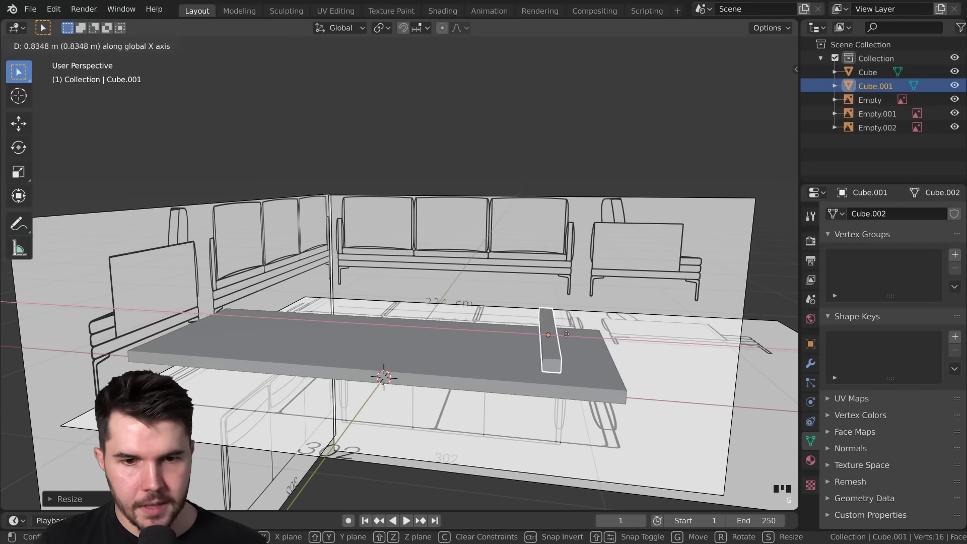
click(595, 335)
key(KP_1)
scroll(597, 325, up, 2)
shift+middle_drag(605, 311, 485, 261)
key(g)
key(x)
click(512, 261)
Switch to wireframe and move the block so its lower inner corner sits at the foot of the armrest drawing.
scroll(526, 269, up, 2)
key(z)
click(524, 282)
shift+middle_drag(521, 292, 405, 278)
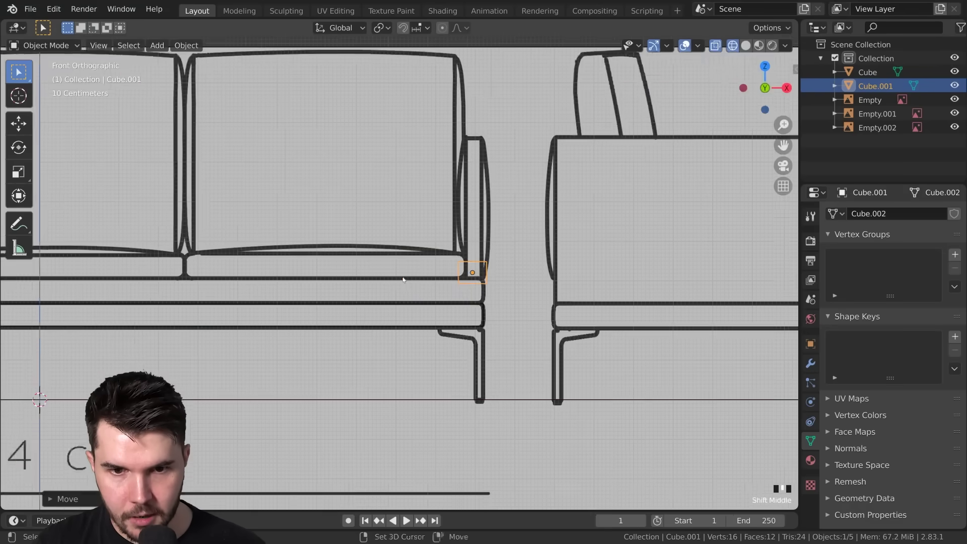
scroll(418, 280, up, 4)
key(g)
click(448, 263)
scroll(468, 267, down, 2)
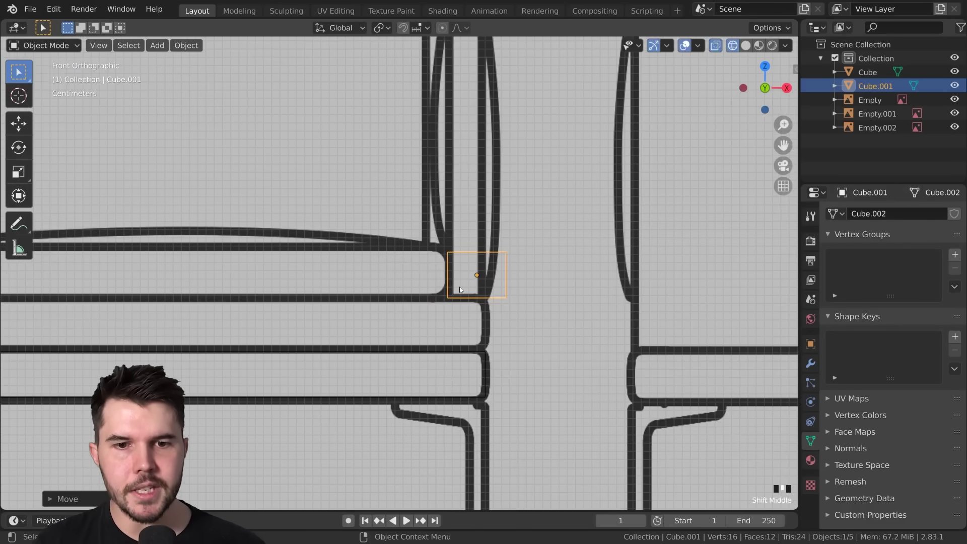
In Edit Mode, move the block's outer face in and its top face up to fit the armrest outline.
key(Tab)
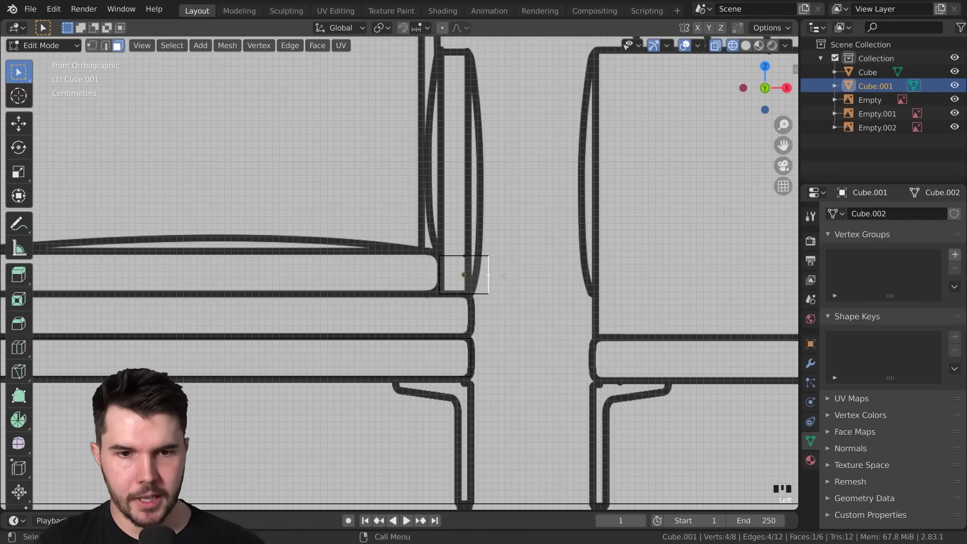
key(g)
click(475, 261)
shift+scroll(455, 253, up, 5)
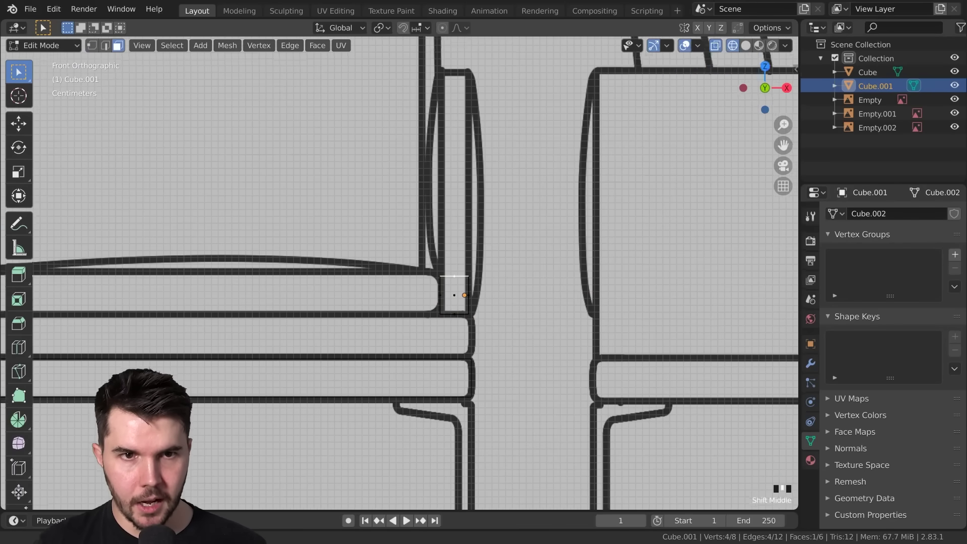
key(g)
key(z)
click(472, 164)
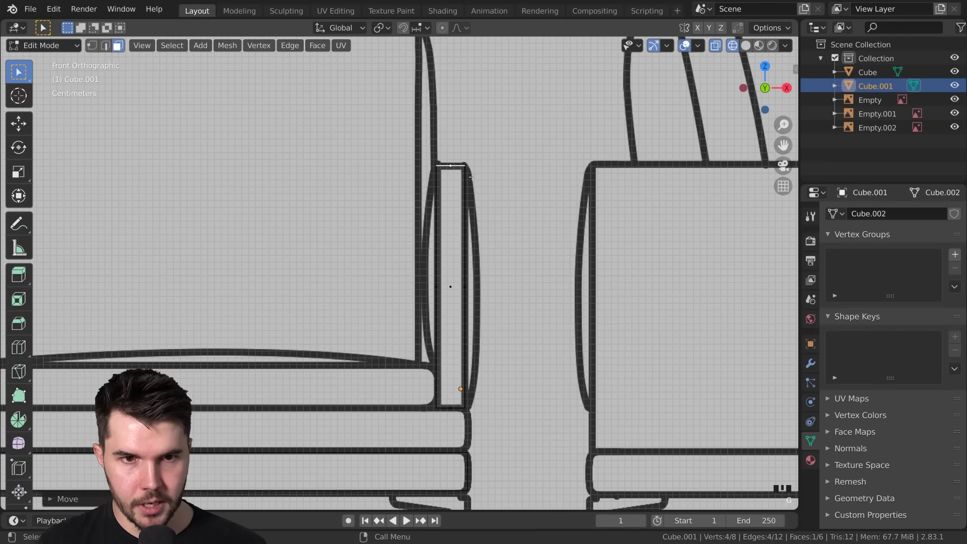
In top view, move the armrest block's rear face forward along Y and extrude it back to the couch's rear edge.
key(KP_7)
scroll(472, 198, down, 6)
mouse_move(460, 206)
shift+middle_down()
mouse_move(463, 287)
mouse_move(462, 203)
shift+middle_up()
scroll(463, 287, up, 5)
key(g)
key(y)
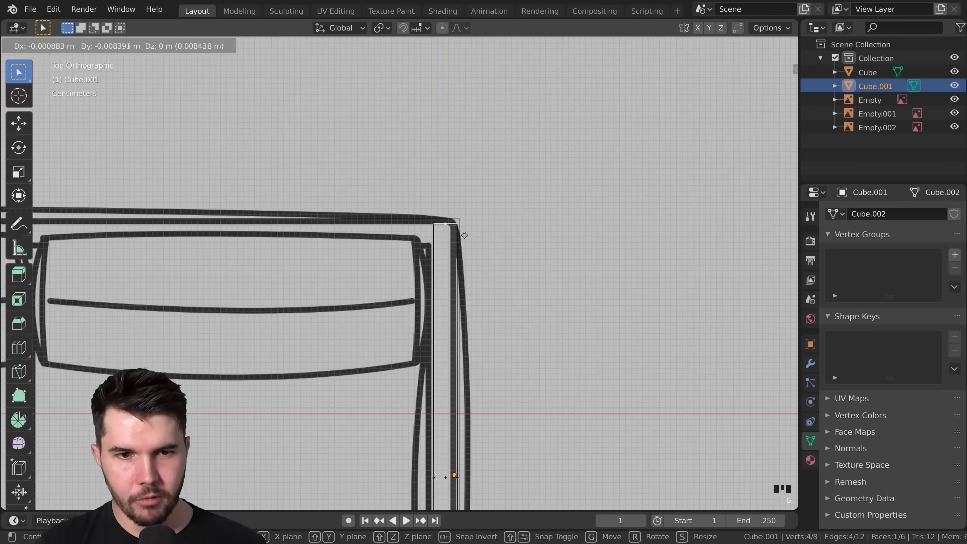
click(464, 246)
key(e)
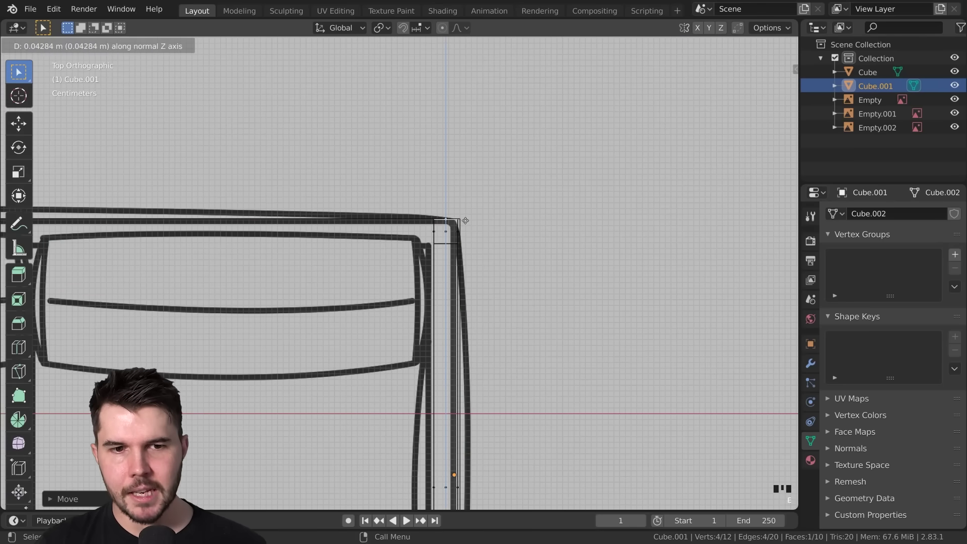
click(458, 221)
Extrude the inner side of the rear corner segment along X to near the couch's middle, forming half of the backrest.
scroll(436, 230, down, 4)
scroll(437, 231, up, 2)
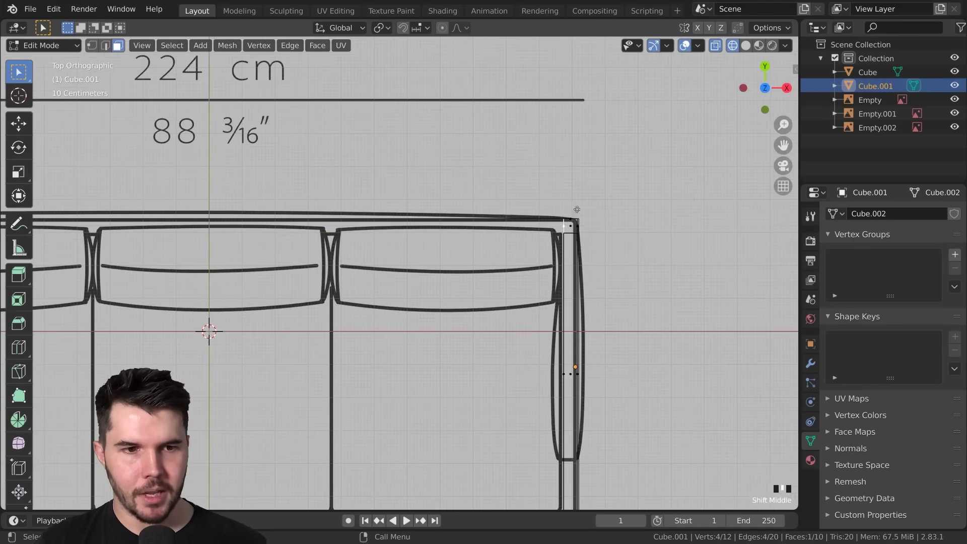
key(e)
click(223, 220)
shift+middle_drag(223, 220, 431, 124)
scroll(431, 124, down, 1)
middle_drag(430, 233, 421, 203)
key(z)
click(554, 206)
middle_drag(555, 207, 543, 194)
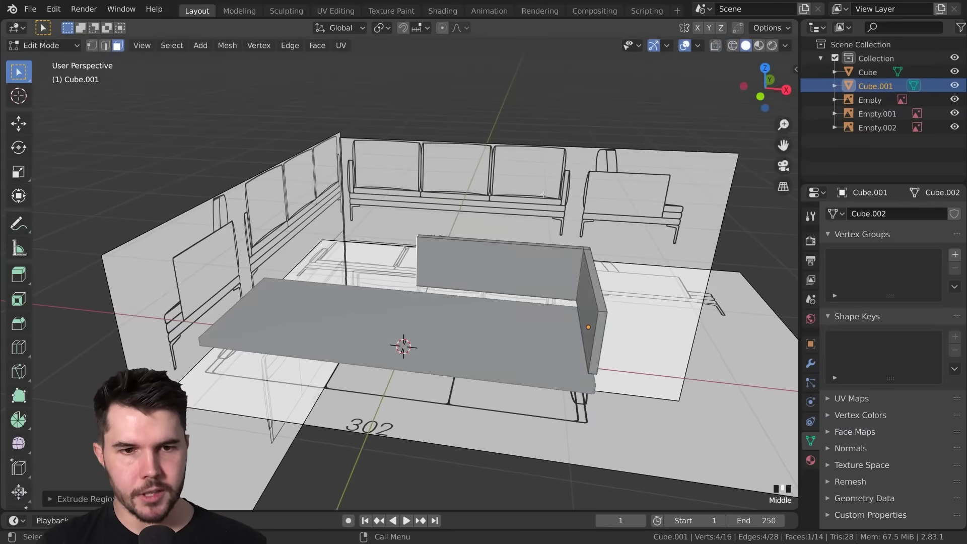
Add a Mirror modifier on the X axis to the armrest object, using the base slab as the mirror object.
key(Tab)
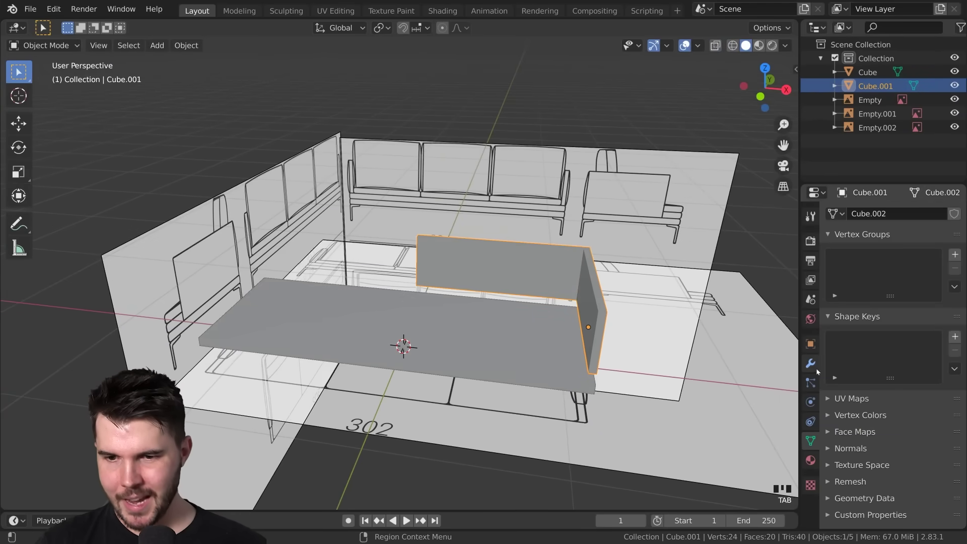
click(810, 363)
click(862, 215)
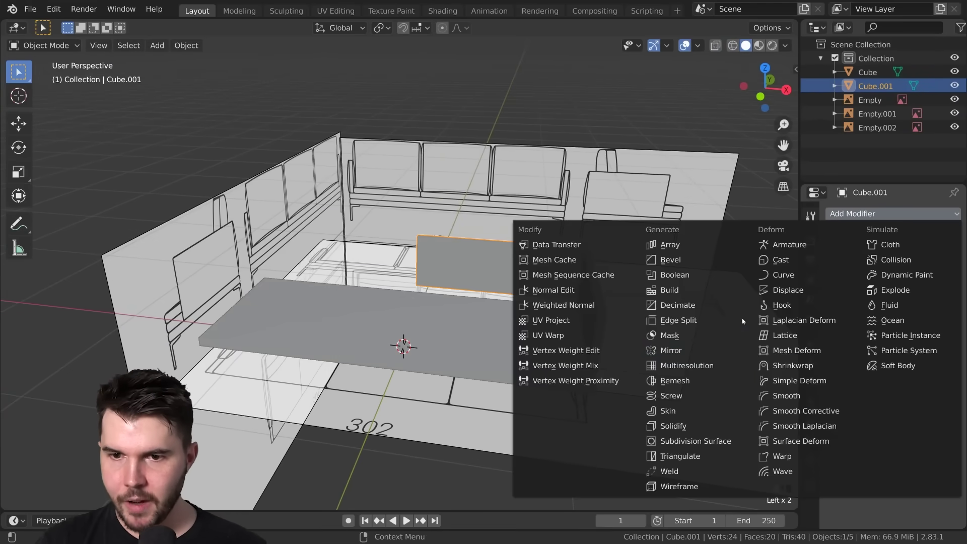
click(698, 354)
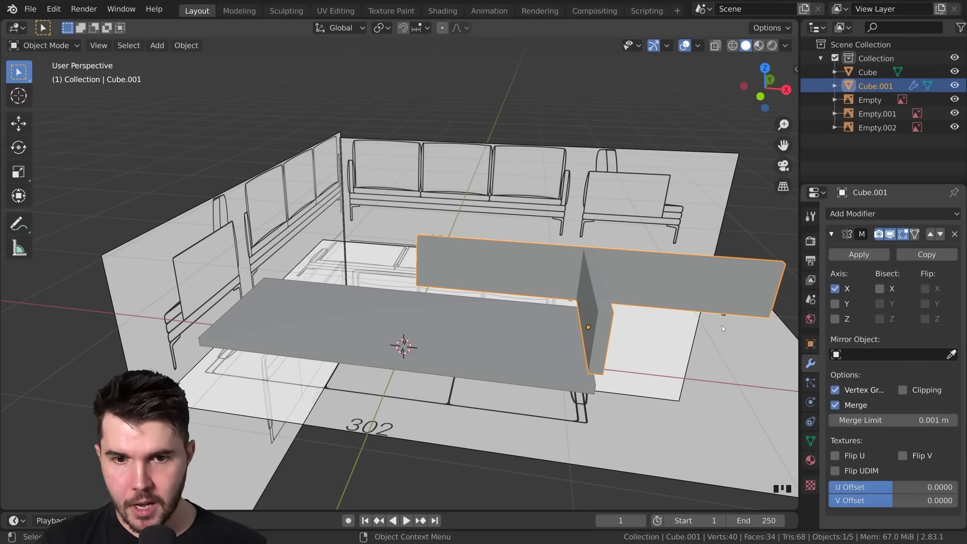
middle_drag(504, 304, 670, 285)
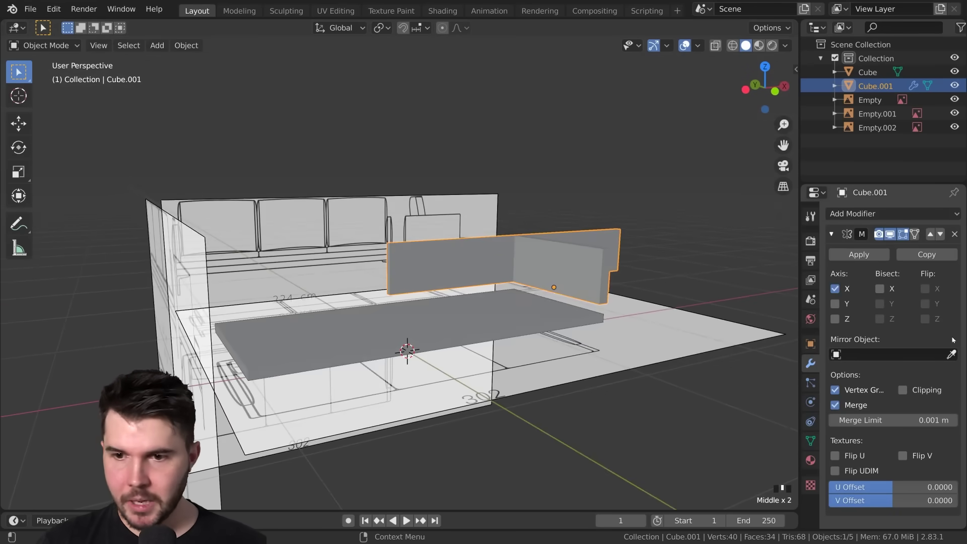
click(951, 355)
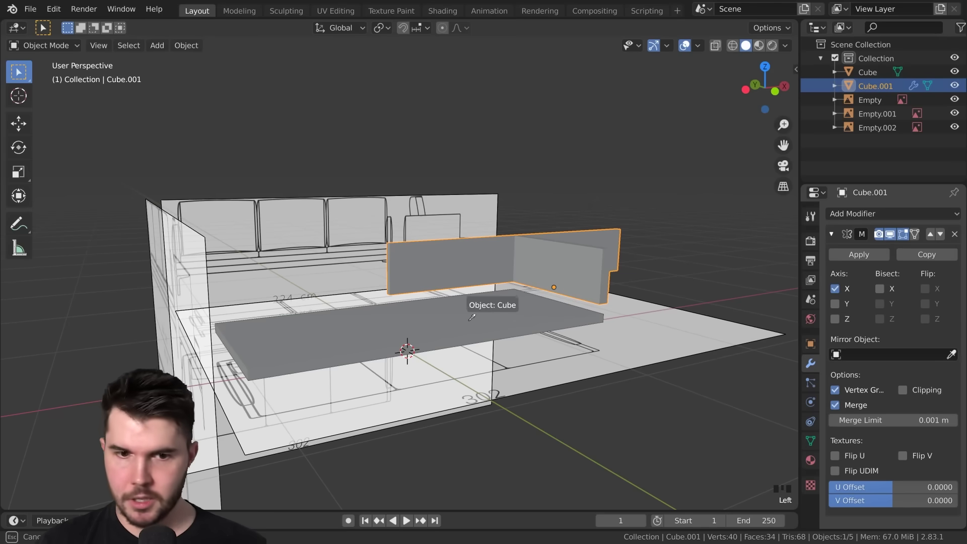
key(Escape)
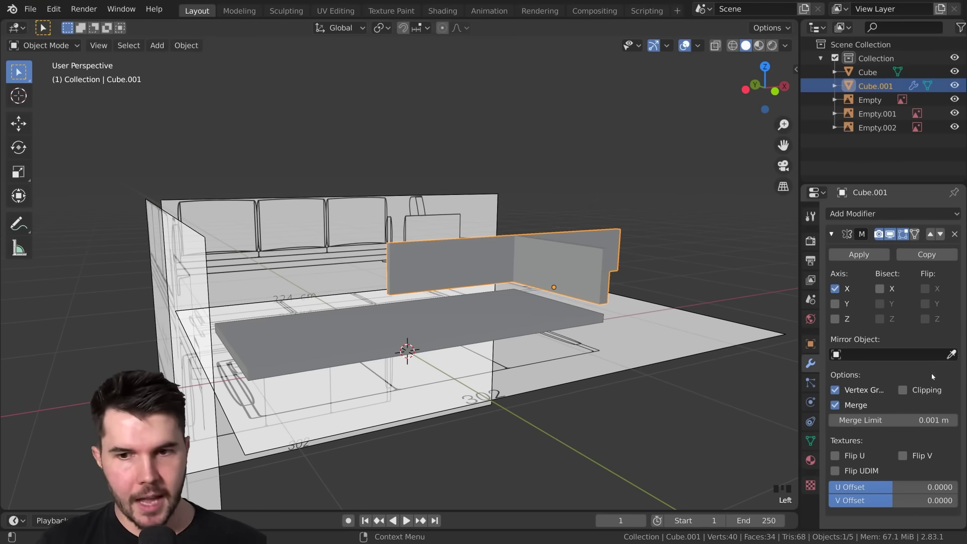
click(455, 327)
Enable Clipping on the Mirror modifier and move the backrest's end face along X to close the gap at the centre.
scroll(459, 303, up, 6)
middle_drag(463, 267, 491, 269)
scroll(471, 236, up, 4)
key(Tab)
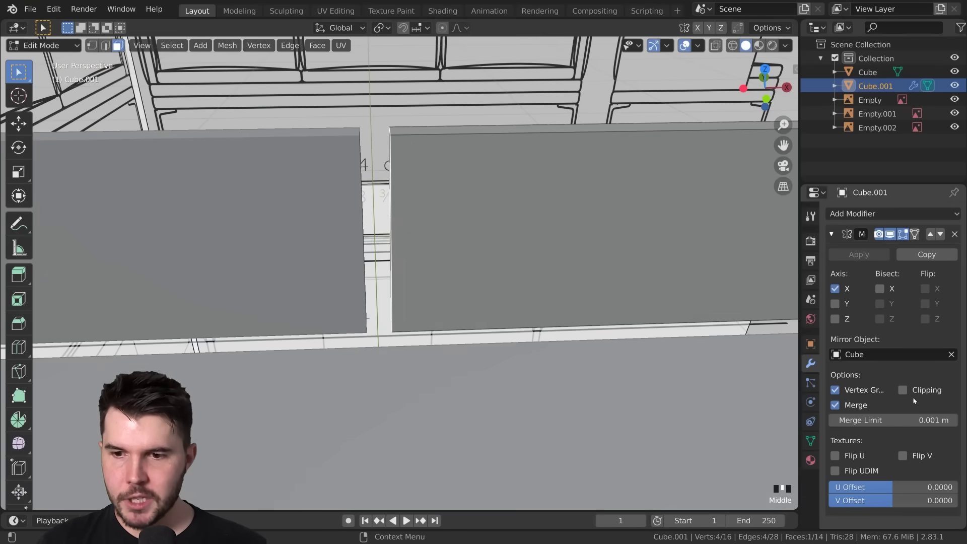
key(g)
key(x)
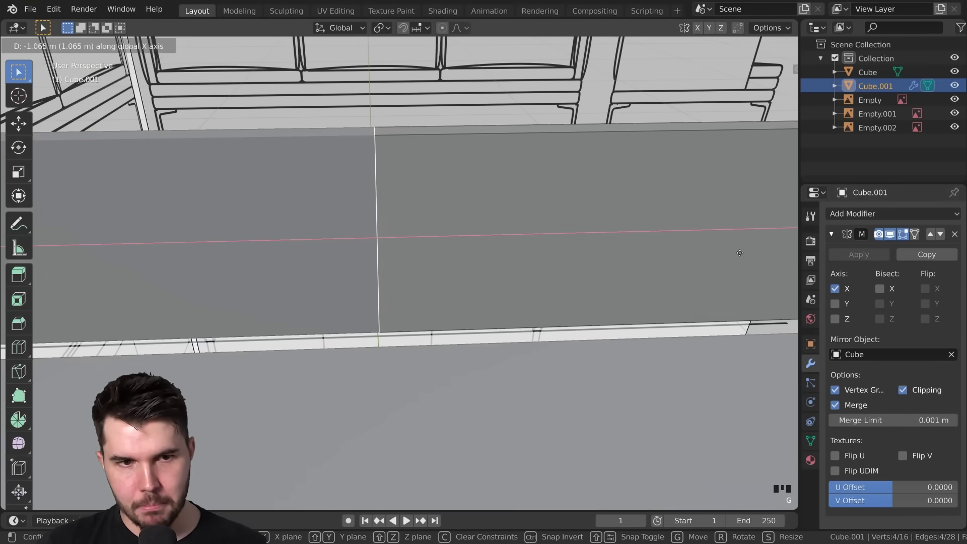
click(740, 253)
Delete the interior face at the backrest's centre seam and return to Object Mode with solid shading.
middle_drag(740, 253, 464, 247)
key(x)
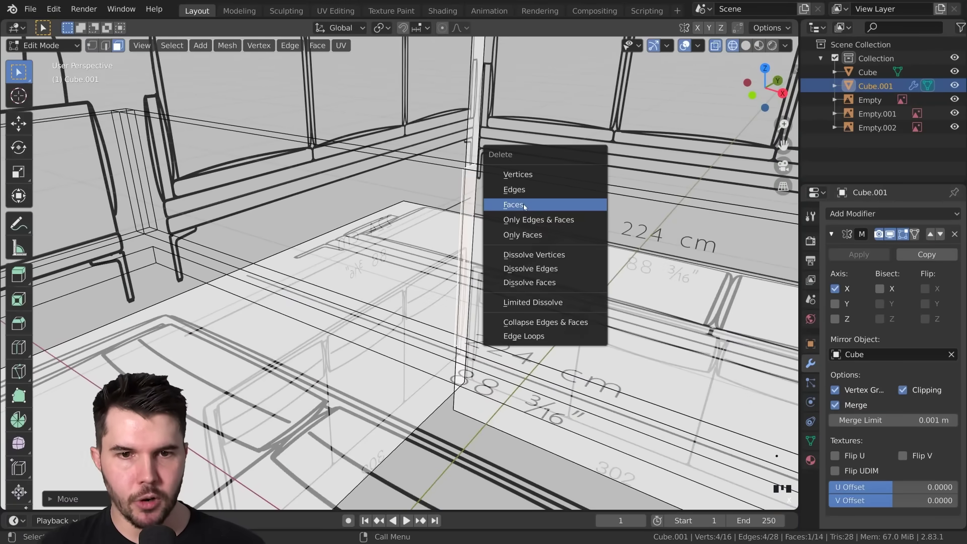
click(524, 204)
scroll(524, 204, down, 5)
key(Tab)
key(alt+z)
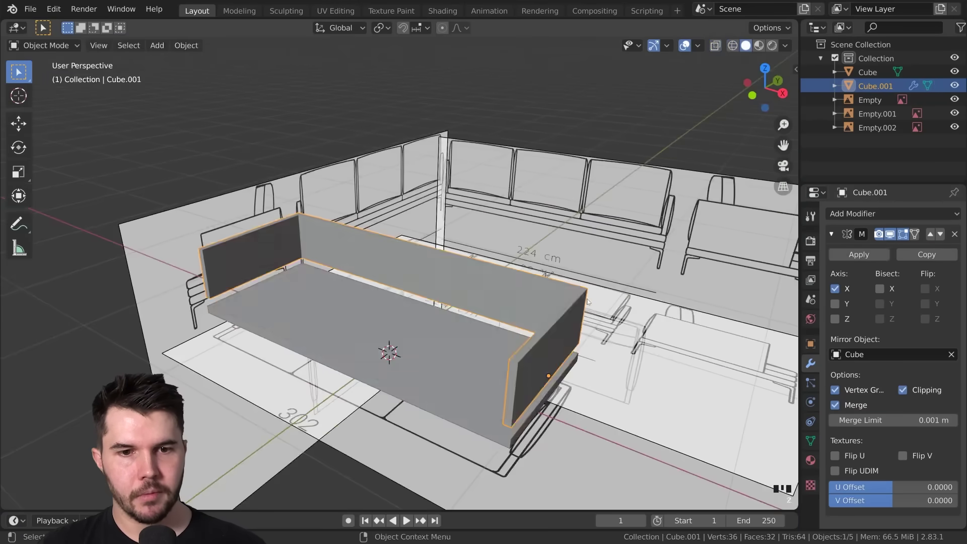
Inspect the mirrored block-out and check the sofa photo in Photos for how the armrest meets the base layers.
middle_drag(468, 308, 602, 269)
scroll(523, 297, down, 3)
middle_drag(523, 298, 443, 325)
key(1)
scroll(548, 301, up, 2)
scroll(472, 295, up, 2)
scroll(438, 327, down, 3)
scroll(436, 317, down, 1)
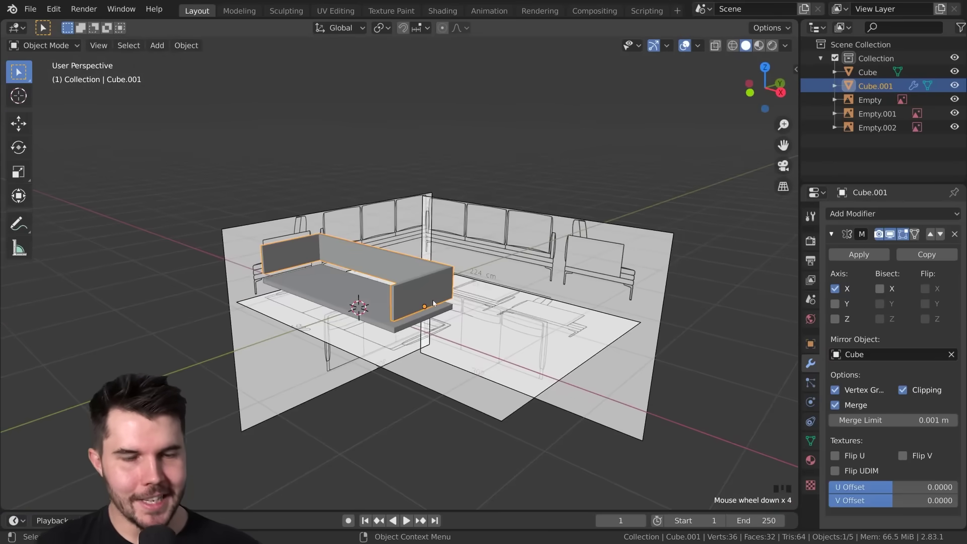
scroll(428, 297, up, 6)
middle_drag(448, 291, 479, 283)
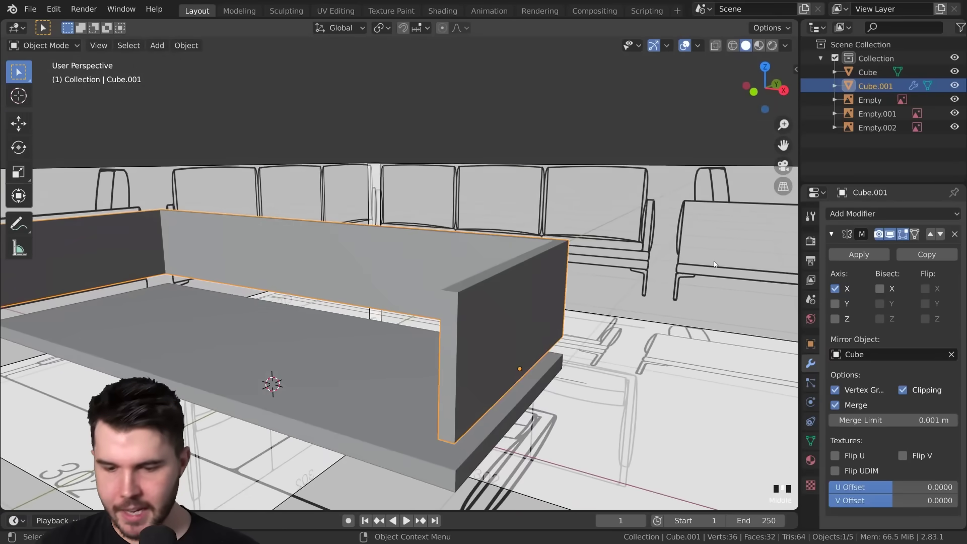
key(1)
key(alt+Tab)
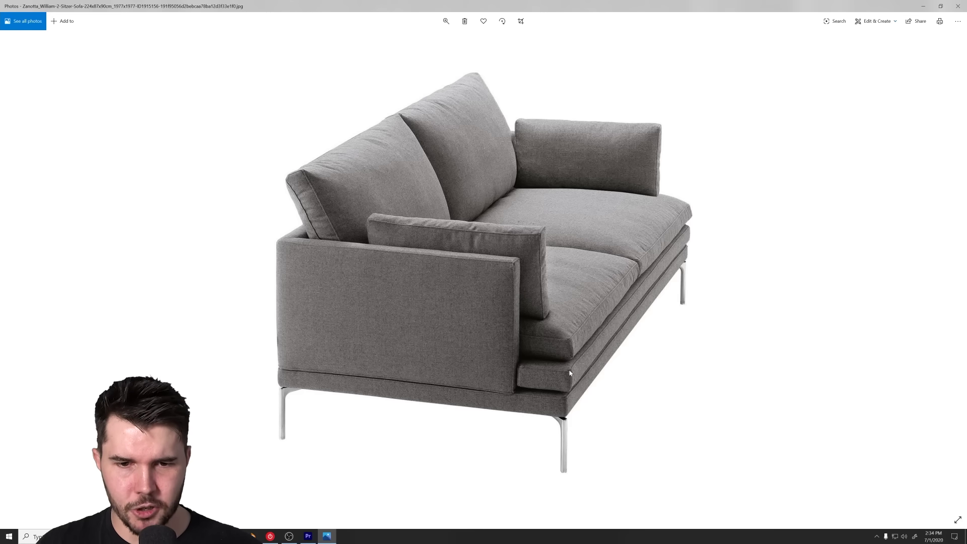
key(alt+Tab)
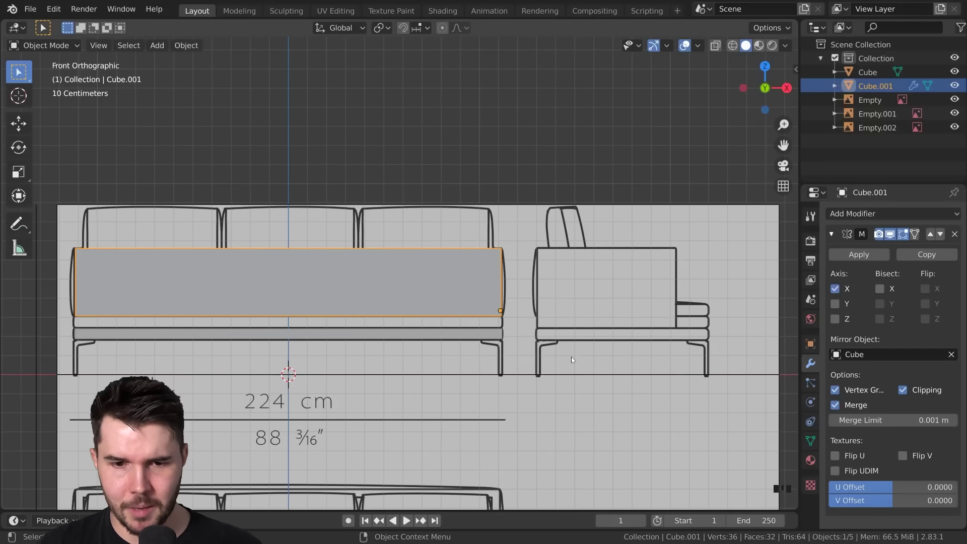
Duplicate the base slab upward along Z so the copy sits directly on top of the original.
scroll(487, 346, up, 1)
shift+middle_drag(488, 346, 457, 278)
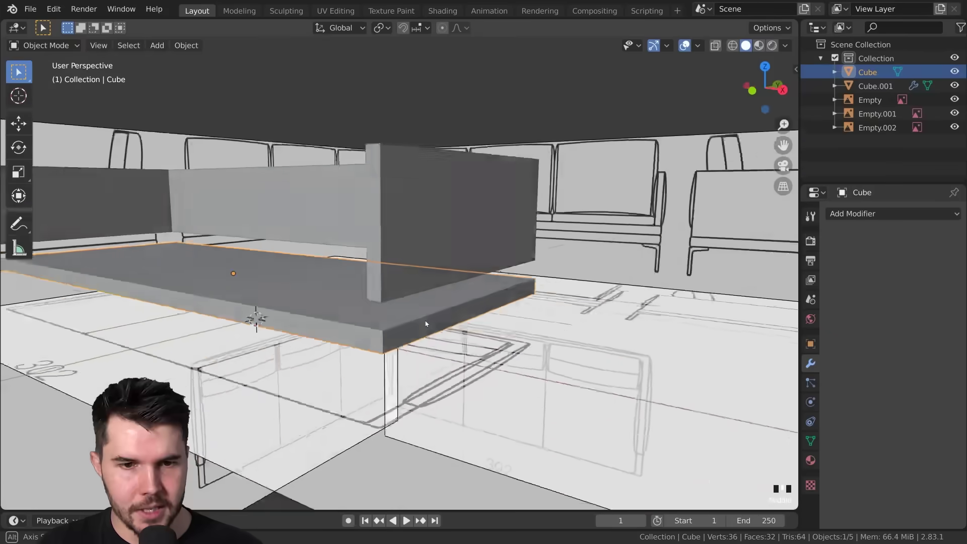
scroll(425, 324, up, 3)
key(shift+d)
key(z)
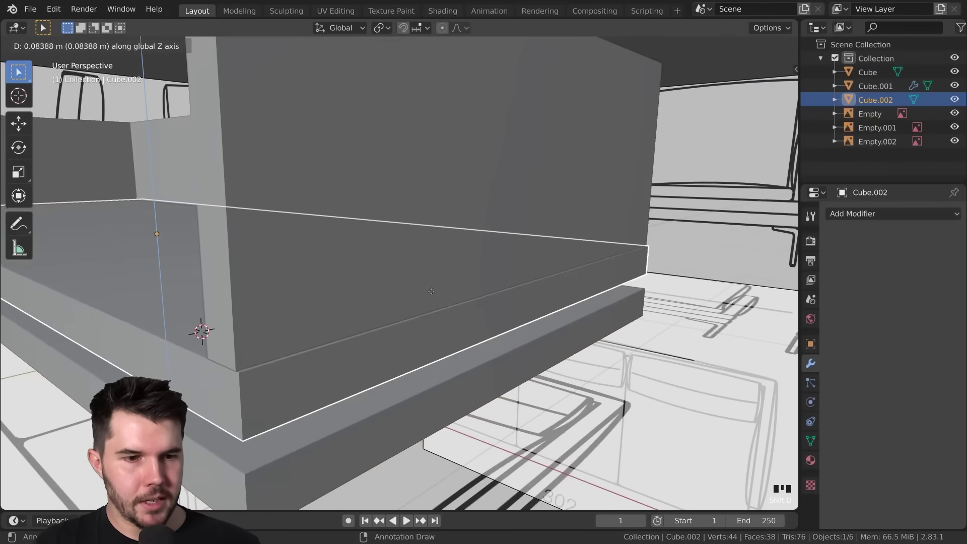
click(434, 298)
middle_drag(436, 300, 395, 288)
scroll(400, 291, up, 4)
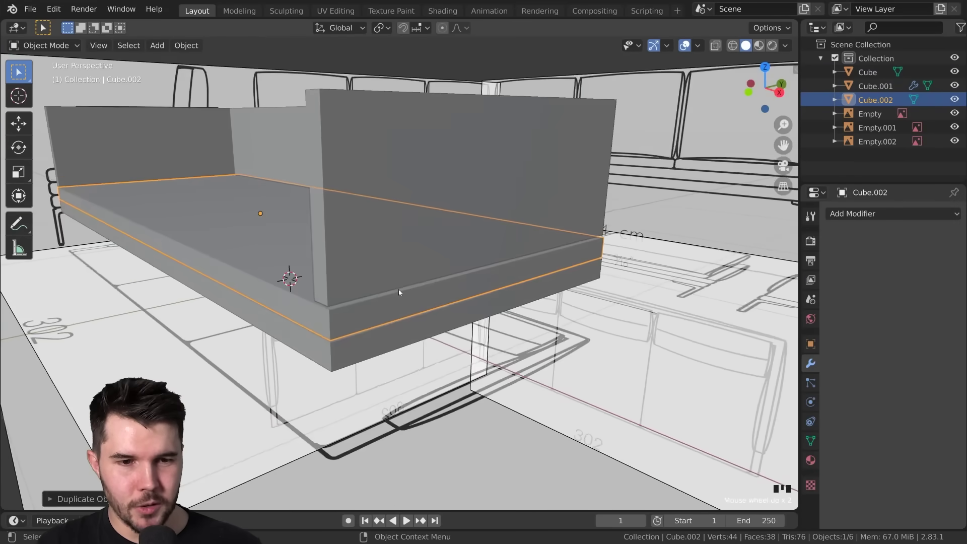
Check the sofa photo, then lower the armrest and backrest object along Z by about 0.06 m onto the lower slab.
key(alt+Tab)
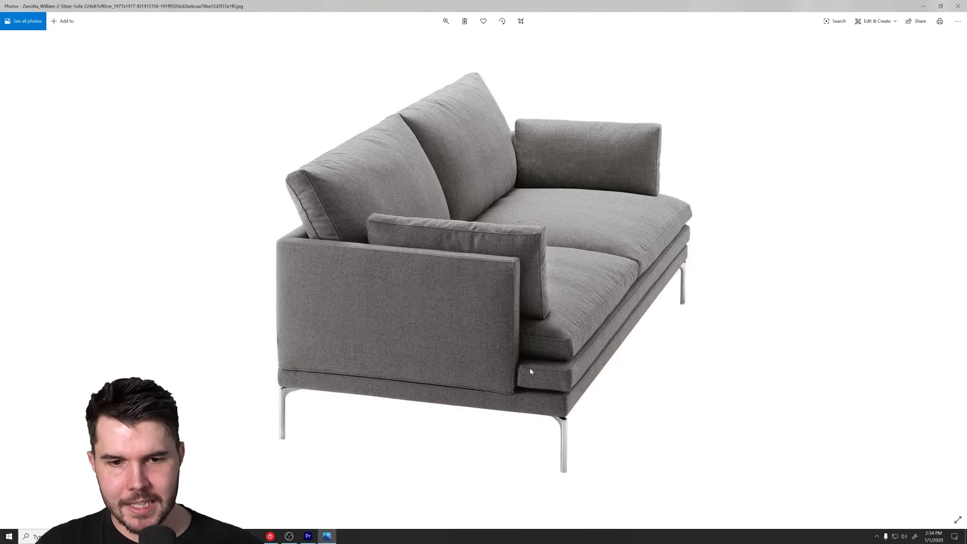
key(alt+Tab)
scroll(503, 373, down, 4)
middle_drag(504, 373, 410, 268)
scroll(410, 267, up, 2)
click(409, 262)
key(g)
key(z)
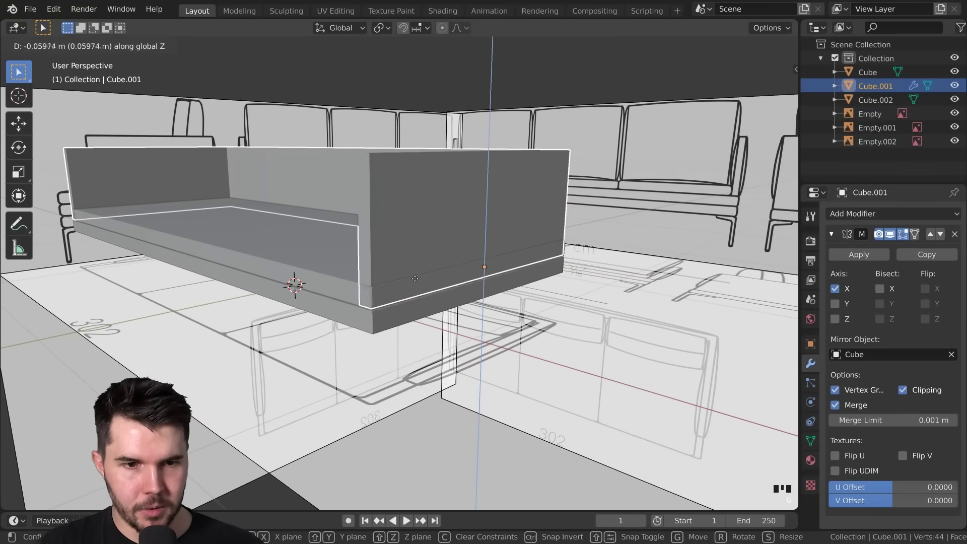
click(410, 280)
In Edit Mode, move the armrest's front face back along Y to the front edge of the armrest in the side blueprint.
key(Tab)
click(370, 237)
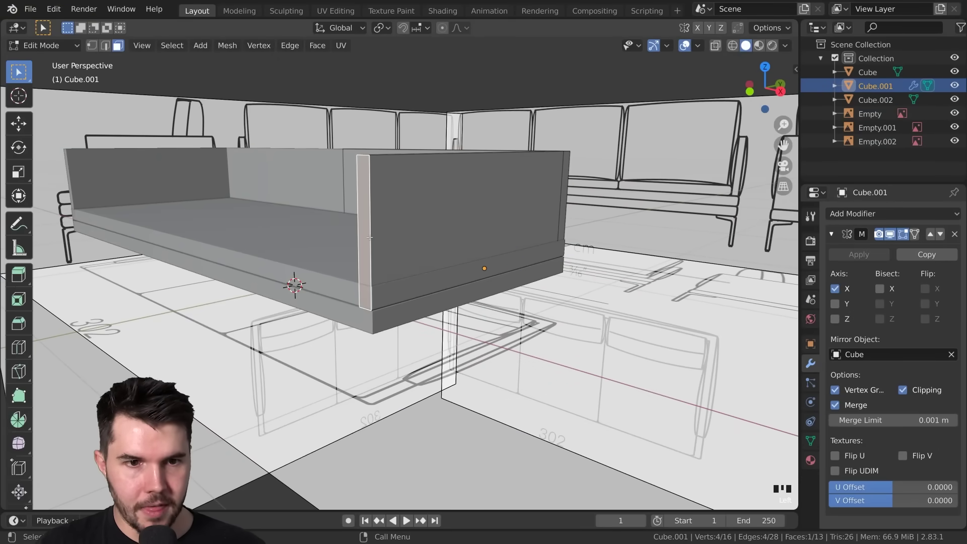
key(KP_3)
key(z)
click(332, 237)
key(g)
key(y)
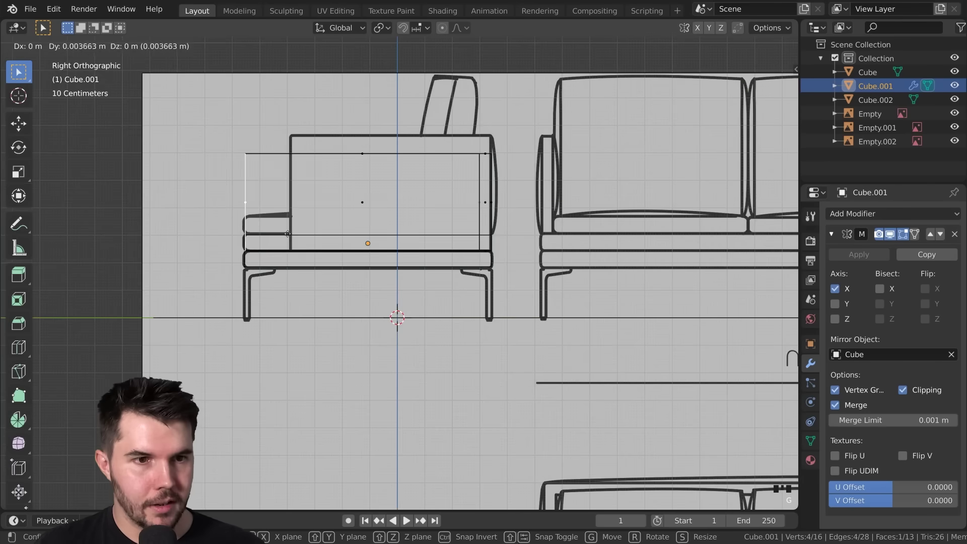
click(331, 237)
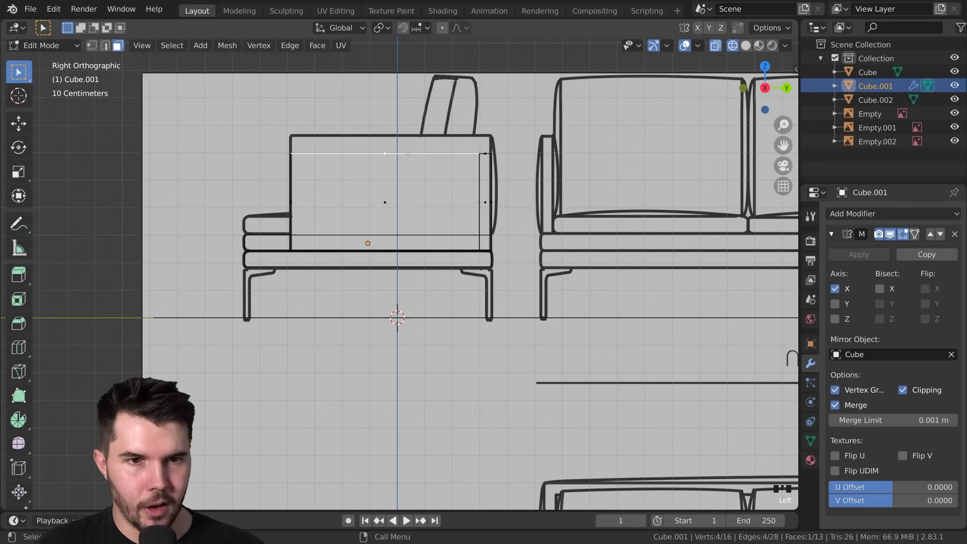
Raise the top faces of the armrest and backrest along Z by about 0.06 m to the blueprint's armrest height.
key(g)
key(z)
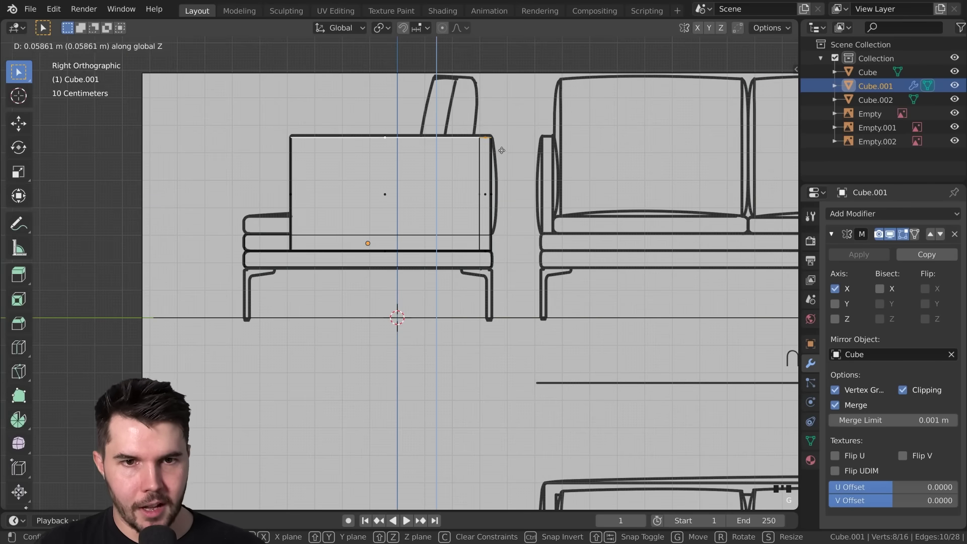
click(501, 151)
key(z)
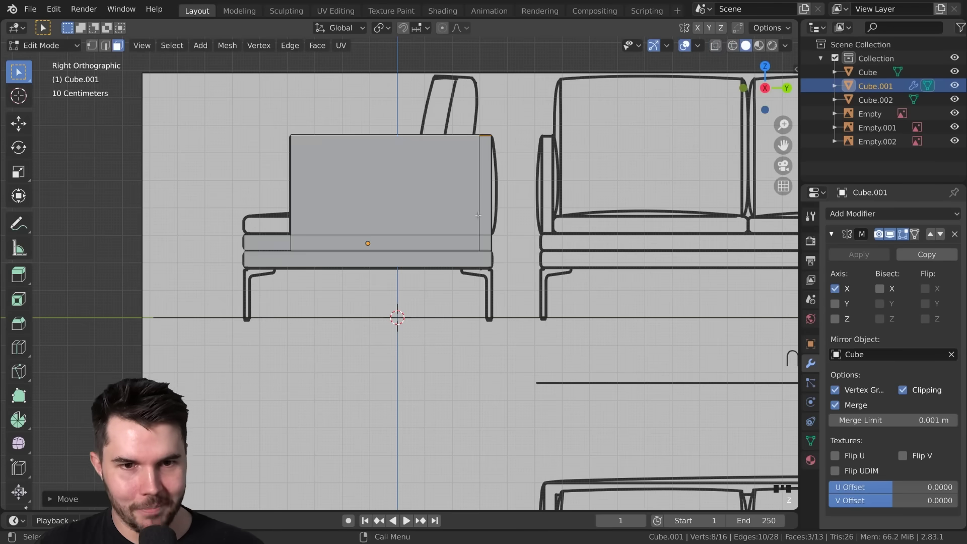
key(z)
click(314, 238)
key(z)
click(406, 238)
scroll(493, 260, down, 3)
mouse_move(433, 244)
middle_down()
mouse_move(494, 261)
mouse_move(479, 268)
middle_up()
key(Tab)
Enter Edit Mode on the upper slab and select its end face below the armrest.
scroll(414, 280, up, 4)
click(414, 280)
middle_drag(414, 280, 533, 271)
key(Tab)
click(533, 272)
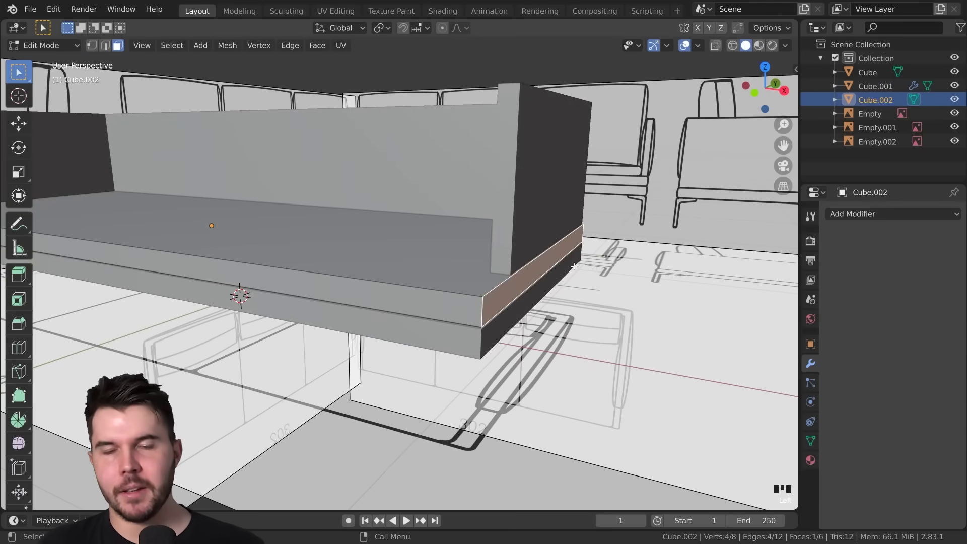
Switch the upper slab between vertex and face selection modes, finishing in face selection.
key(1)
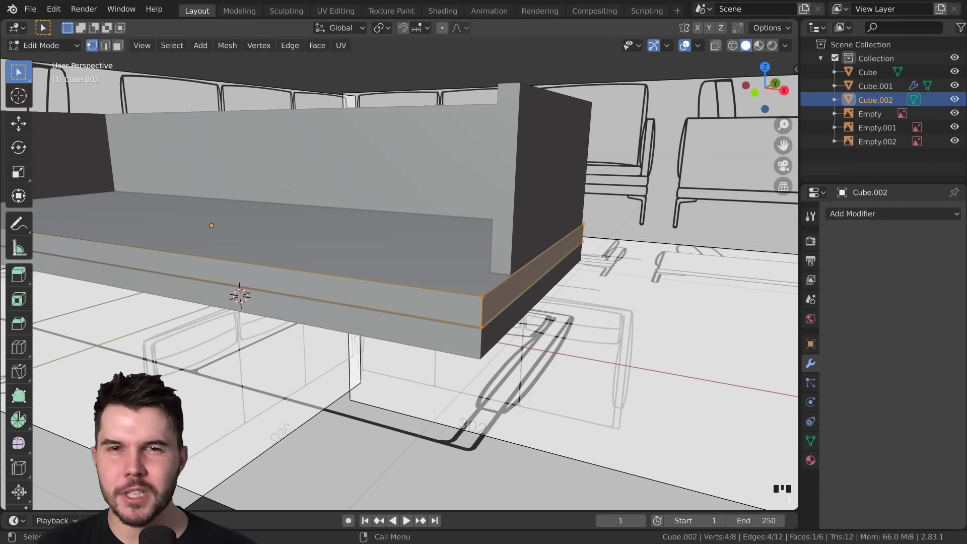
scroll(234, 152, down, 8)
key(3)
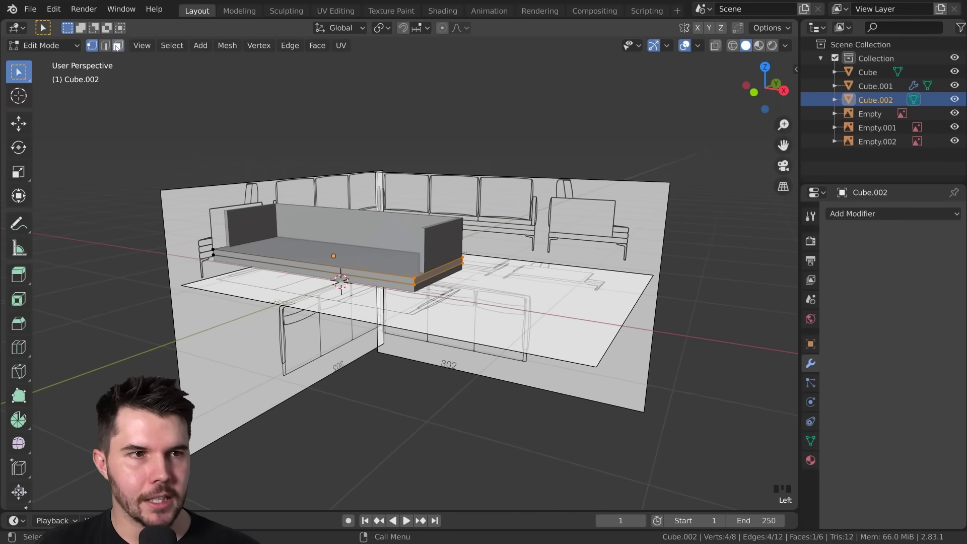
click(91, 46)
scroll(285, 236, up, 3)
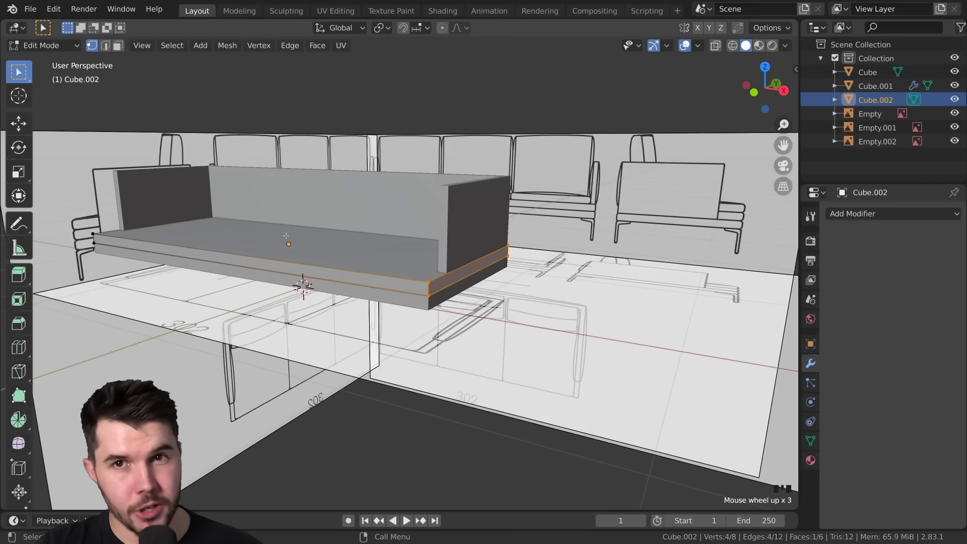
scroll(346, 283, up, 3)
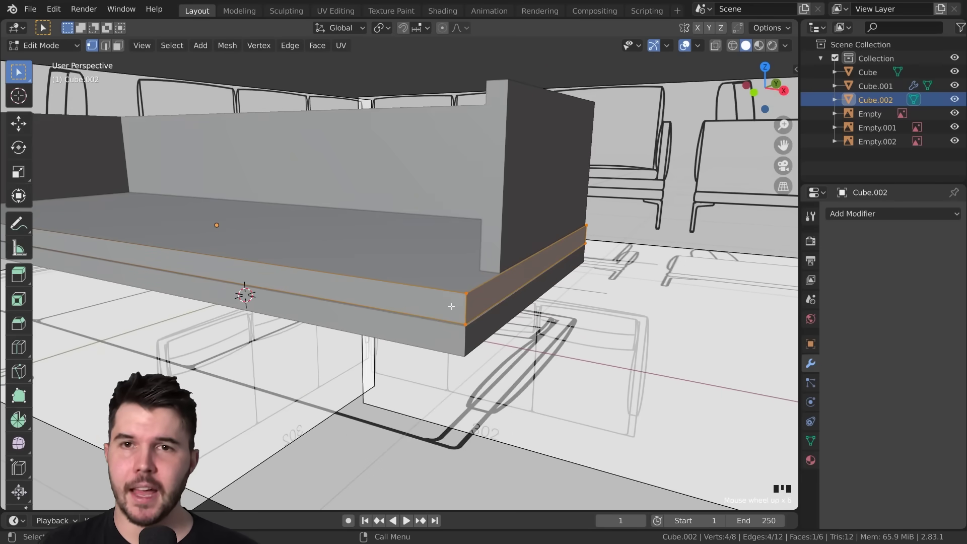
scroll(452, 306, down, 2)
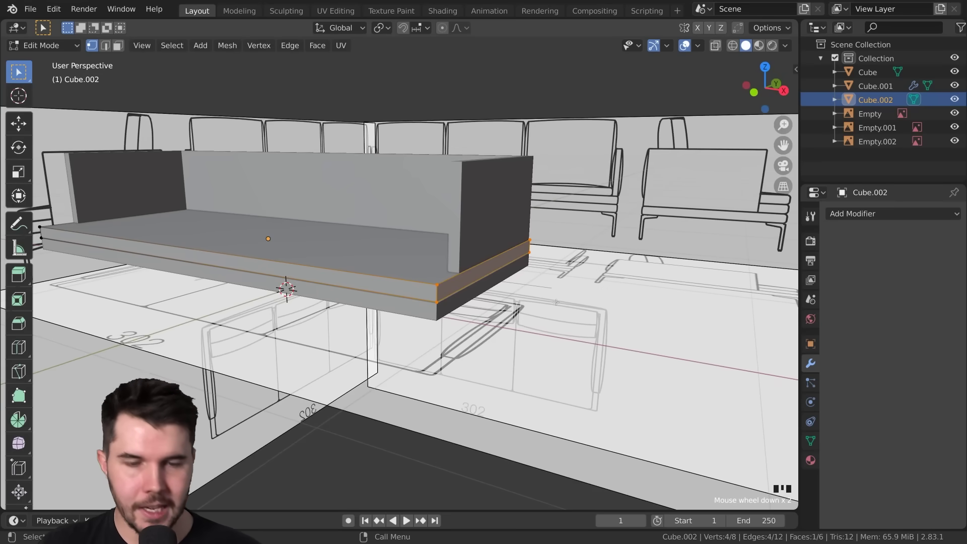
key(3)
scroll(501, 309, up, 3)
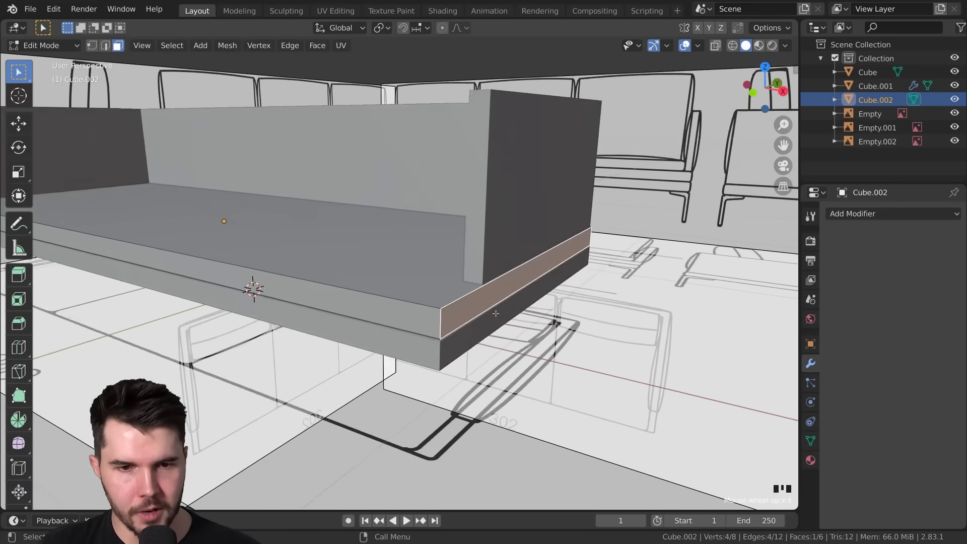
Move the upper slab's end face inward along X until it sits level with the armrest's inner side.
key(g)
middle_drag(494, 315, 409, 290)
key(x)
click(483, 309)
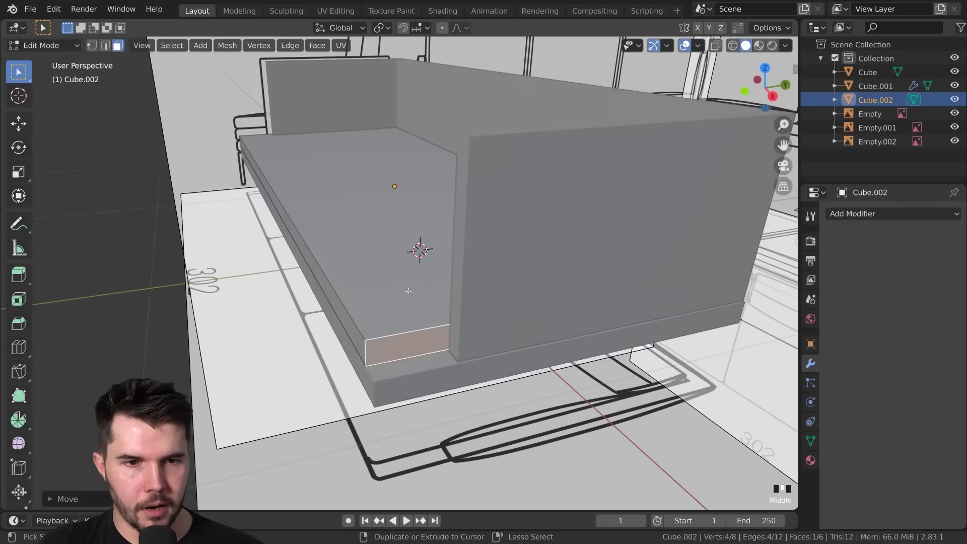
Add a lengthwise loop cut to the upper slab and slide it forward to the armrest's front face.
key(ctrl+r)
click(424, 303)
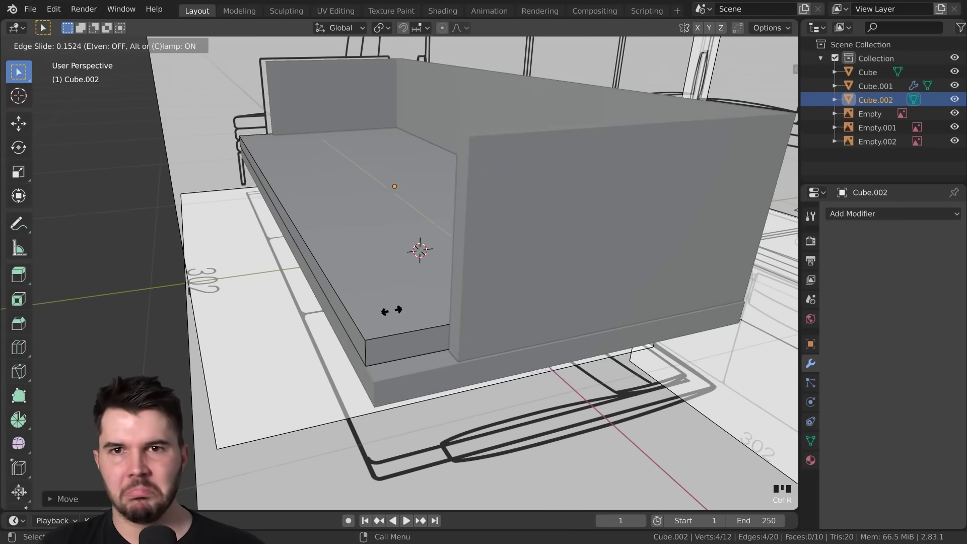
click(311, 346)
scroll(310, 346, down, 3)
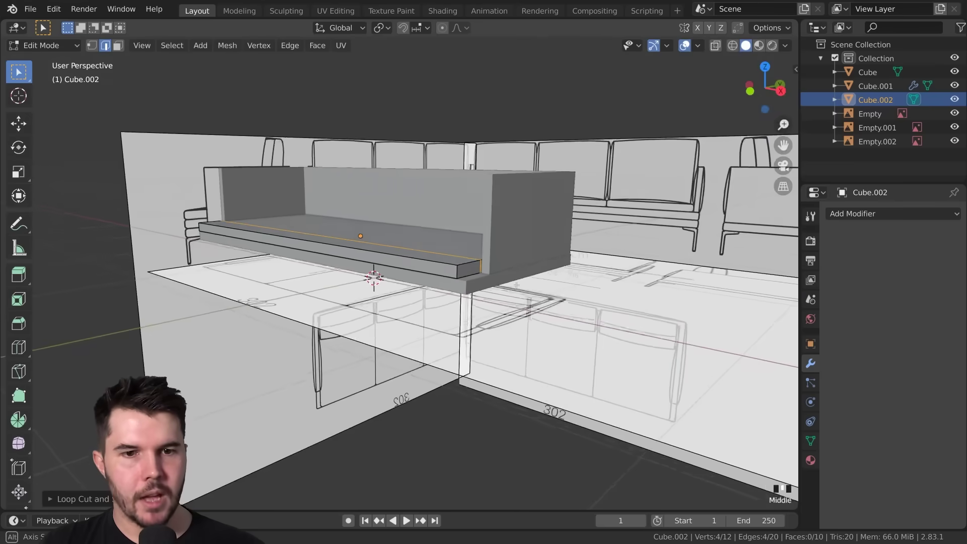
Extrude the small end face in front of the armrest outward to the end of the lower slab.
scroll(311, 346, up, 3)
middle_drag(468, 328, 479, 325)
key(3)
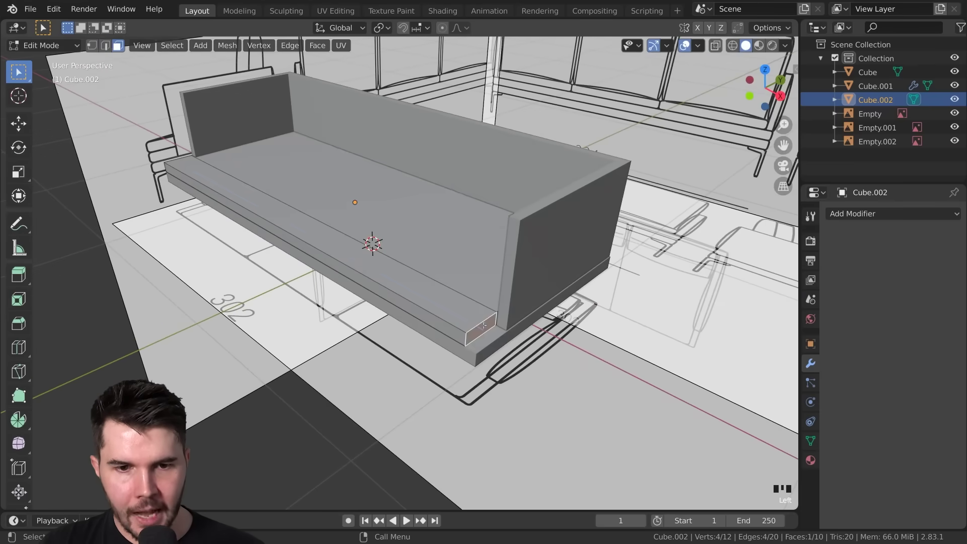
key(e)
click(513, 327)
key(Tab)
In wireframe shading, move the upper slab's opposite end faces along X to just beside the couch's centre.
scroll(454, 302, down, 4)
middle_drag(387, 272, 428, 267)
scroll(310, 264, up, 2)
middle_drag(311, 263, 352, 232)
shift+middle_drag(353, 232, 382, 241)
key(Tab)
key(z)
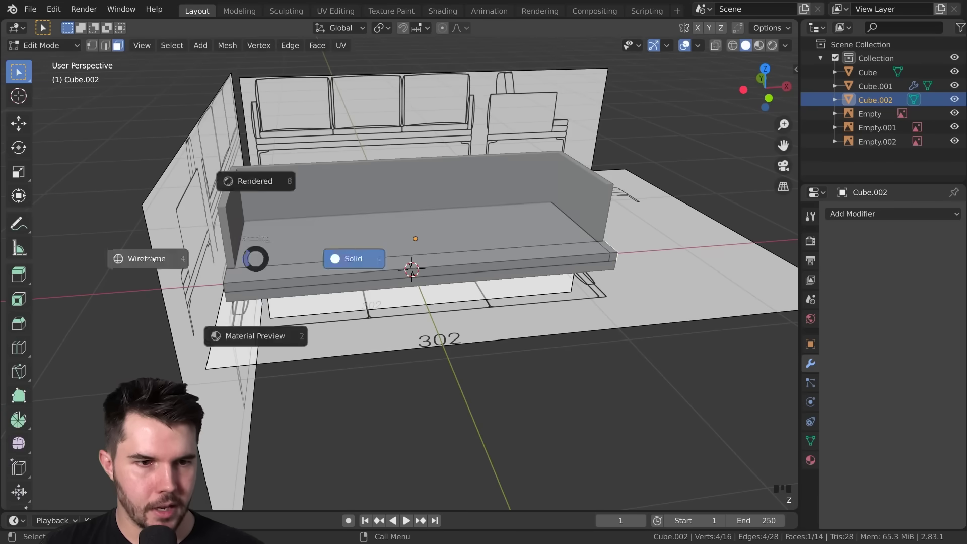
click(151, 256)
key(alt+a)
key(g)
key(x)
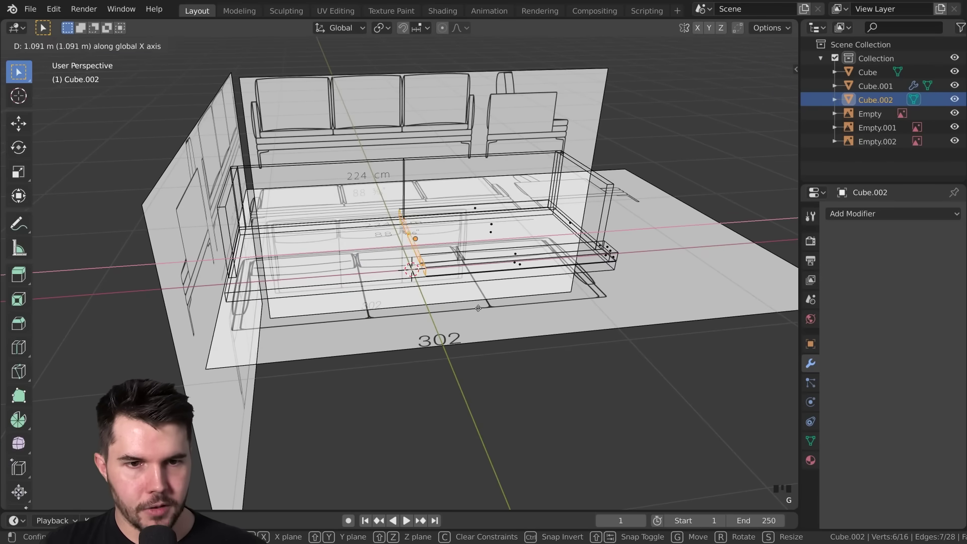
click(448, 292)
middle_drag(448, 293, 434, 292)
Add a Mirror modifier on X to the upper slab with Cube as the mirror object, and return to solid shading.
click(887, 213)
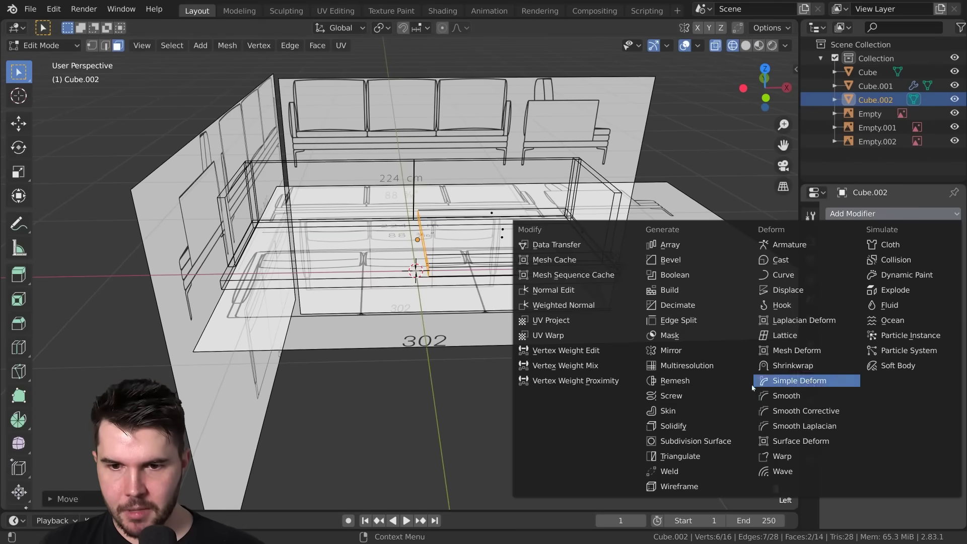
click(724, 355)
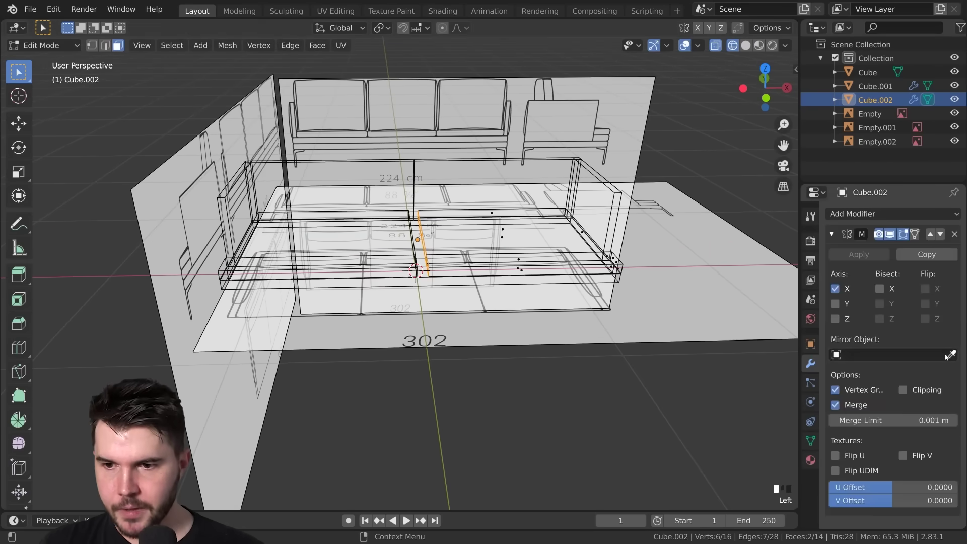
key(Escape)
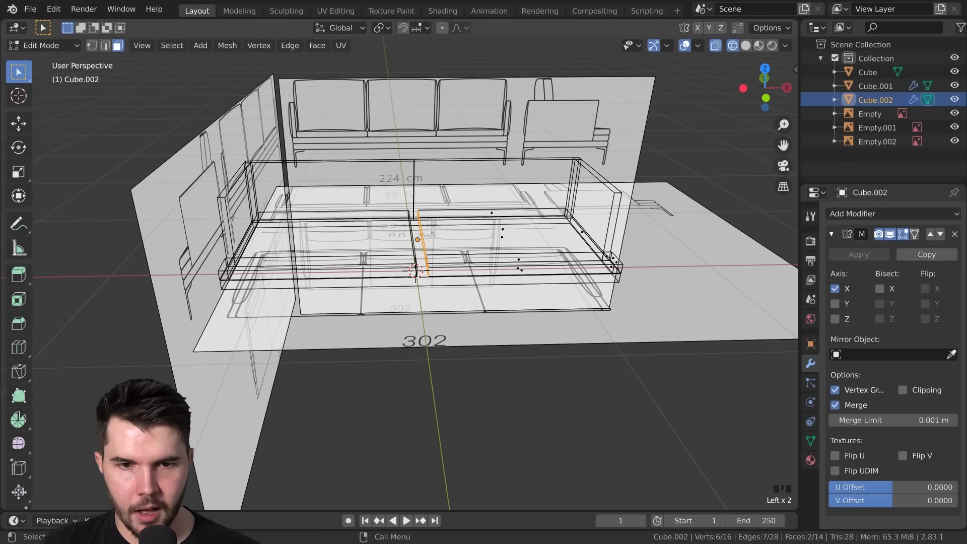
key(z)
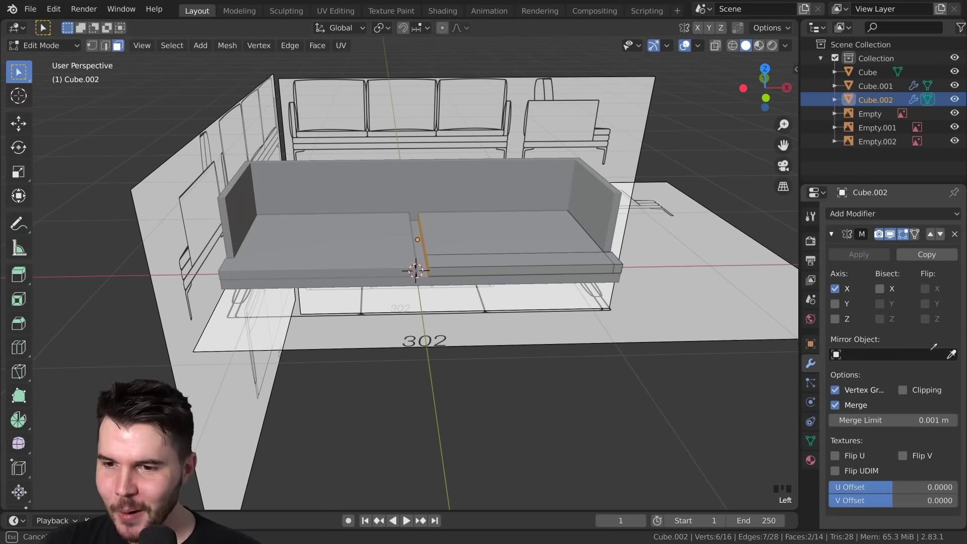
click(506, 273)
Enable Clipping on the Mirror modifier and move the slab's inner end faces along X onto the centre plane.
scroll(499, 274, up, 5)
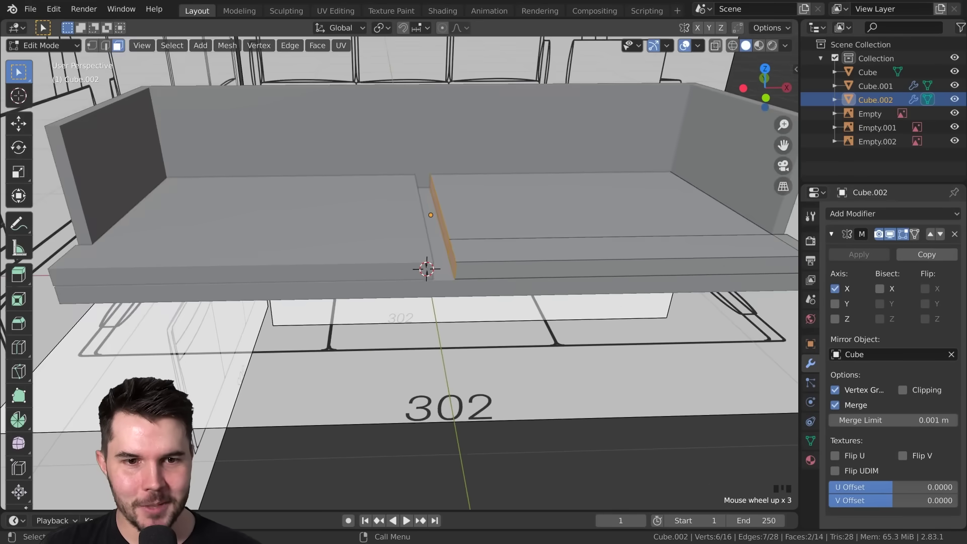
scroll(498, 273, down, 3)
scroll(498, 274, up, 2)
middle_drag(498, 274, 447, 239)
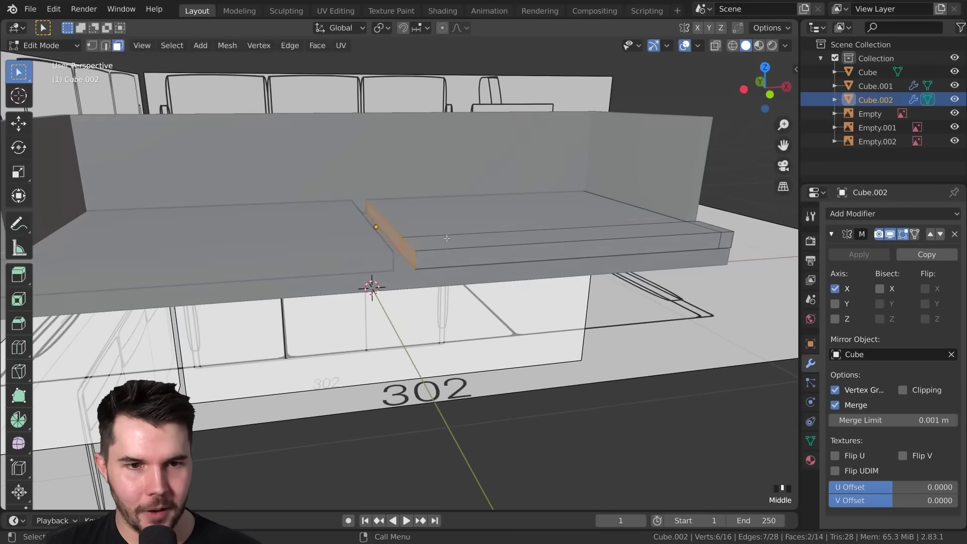
key(g)
key(x)
click(464, 238)
middle_drag(375, 229, 383, 229)
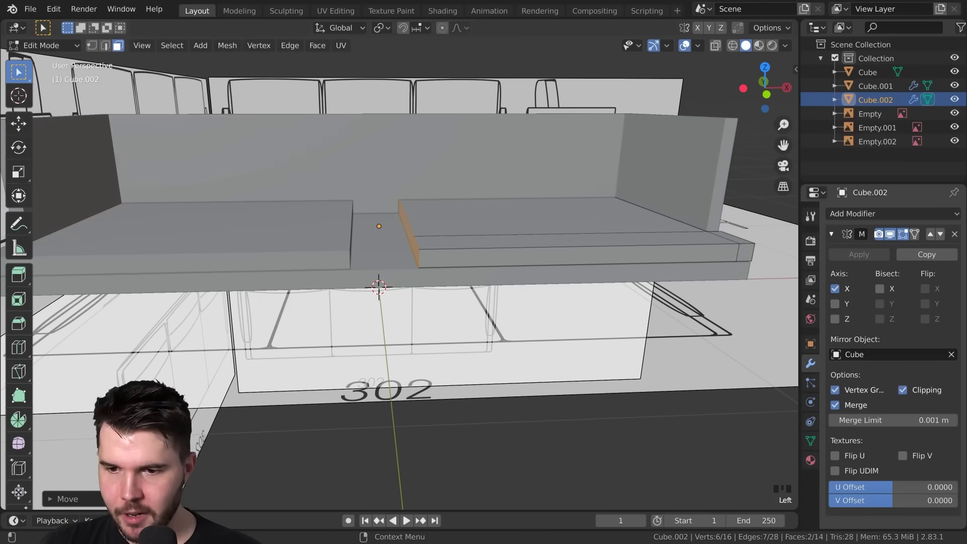
key(g)
key(x)
click(455, 248)
Delete the upper slab's internal faces at the centre seam and leave Edit Mode.
key(x)
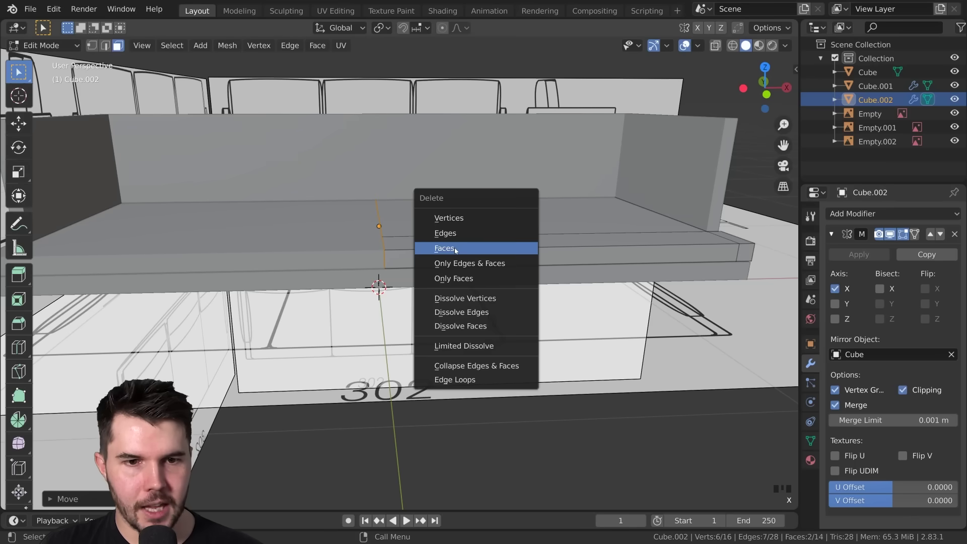
click(455, 250)
middle_drag(526, 251, 462, 269)
key(Tab)
scroll(507, 253, down, 3)
scroll(448, 252, up, 1)
scroll(449, 253, up, 2)
key(Tab)
scroll(459, 267, down, 2)
middle_drag(399, 259, 413, 261)
scroll(413, 261, up, 1)
key(Tab)
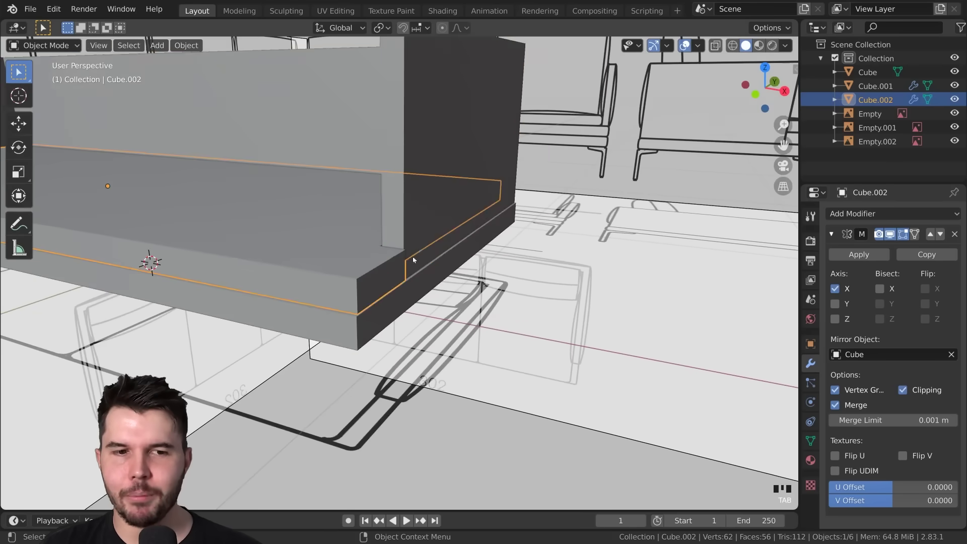
In Edit Mode on the armrest object, select both outer side faces and move them slightly outward along X.
click(430, 228)
scroll(431, 228, down, 3)
key(Tab)
scroll(444, 215, up, 3)
click(438, 187)
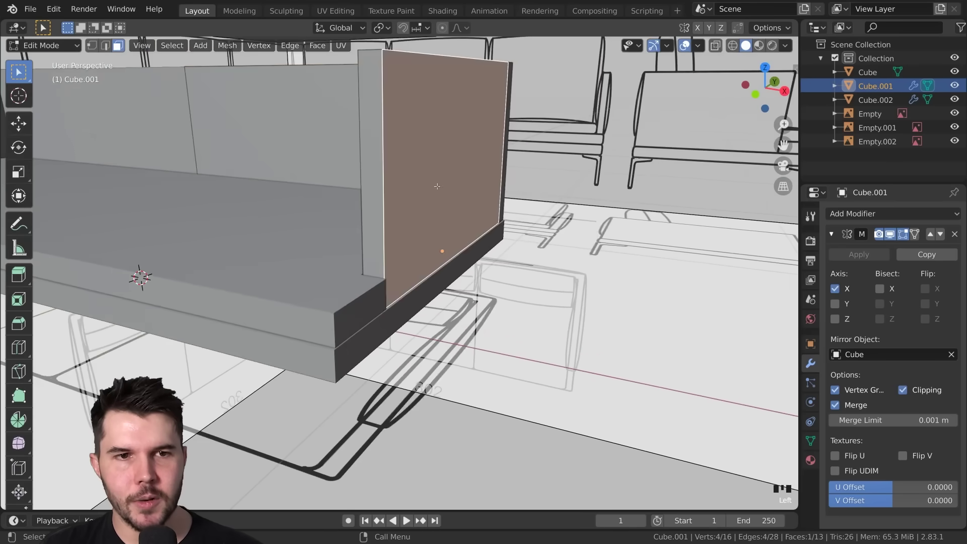
scroll(437, 186, down, 2)
shift+click(469, 156)
scroll(471, 244, up, 5)
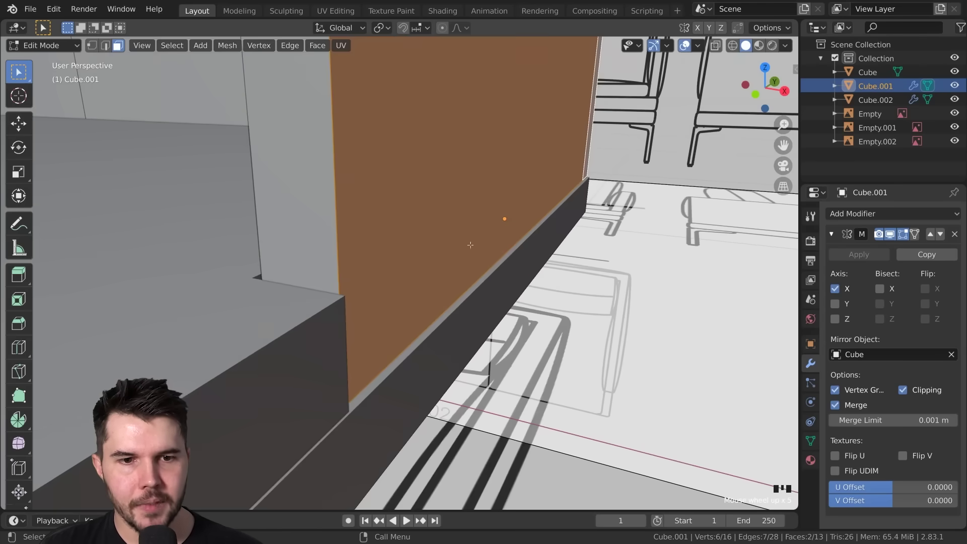
middle_drag(441, 306, 488, 300)
key(g)
key(x)
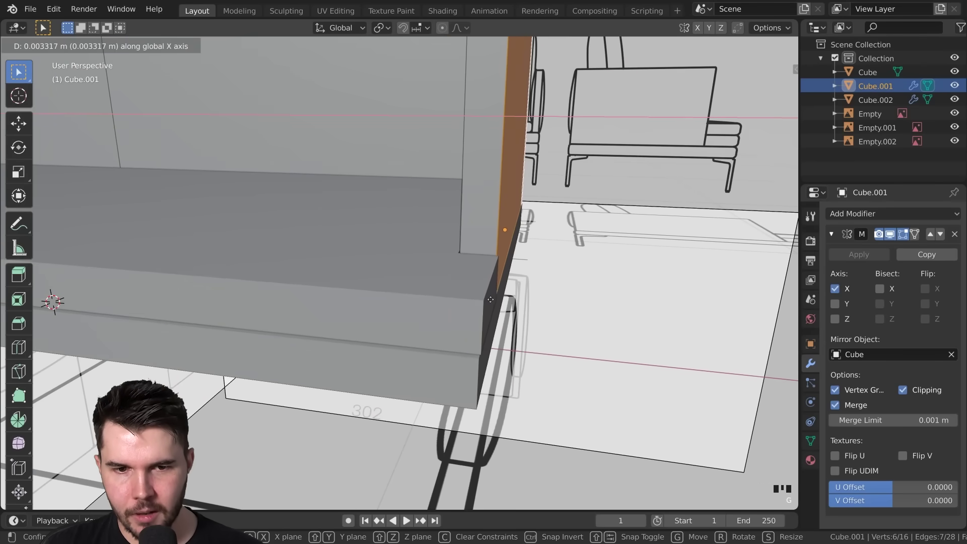
click(493, 299)
scroll(493, 299, down, 3)
middle_drag(493, 299, 472, 292)
scroll(472, 290, up, 2)
shift+middle_drag(472, 282, 468, 302)
click(416, 28)
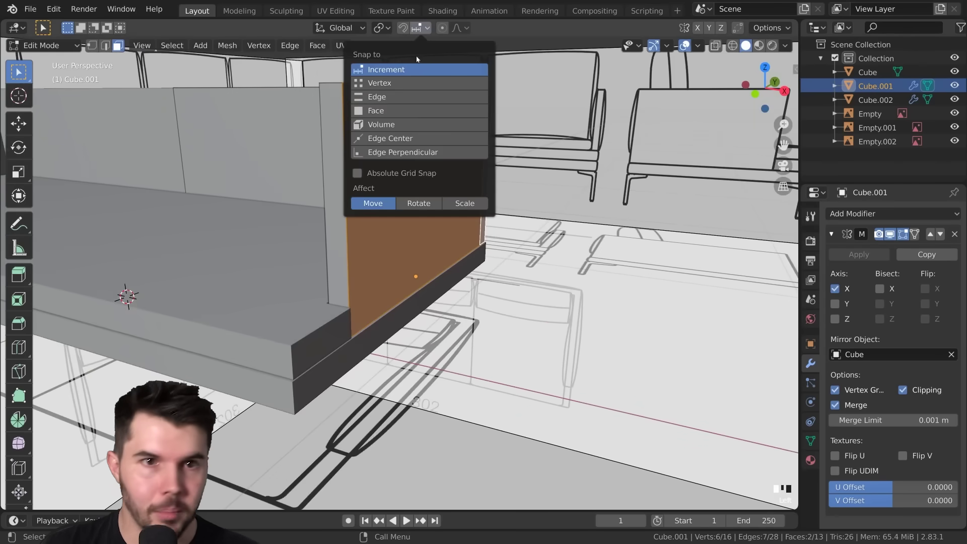
click(416, 29)
key(g)
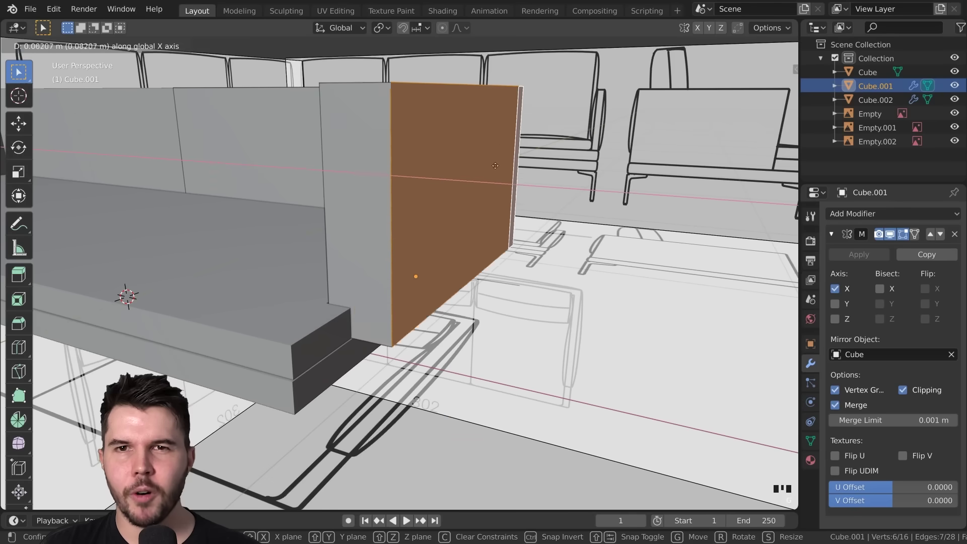
key(x)
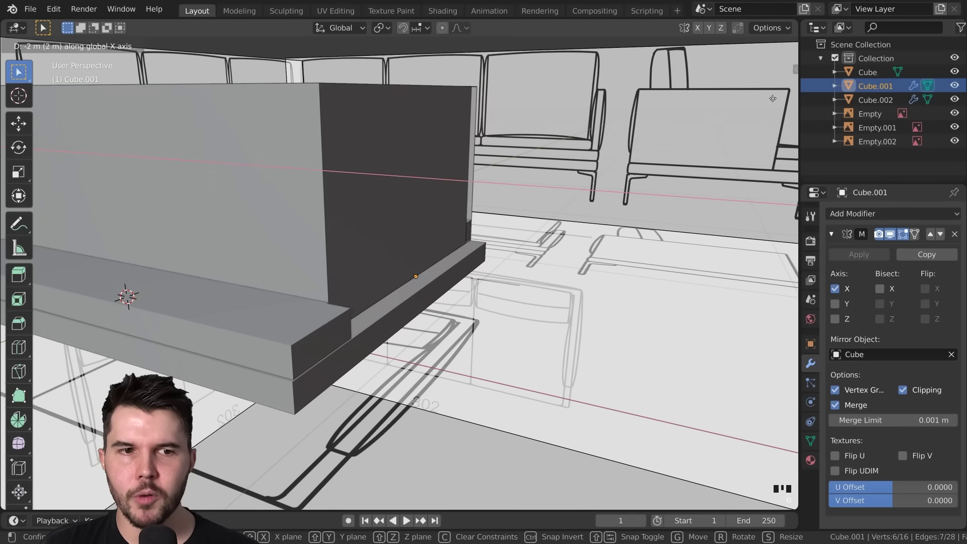
key(Escape)
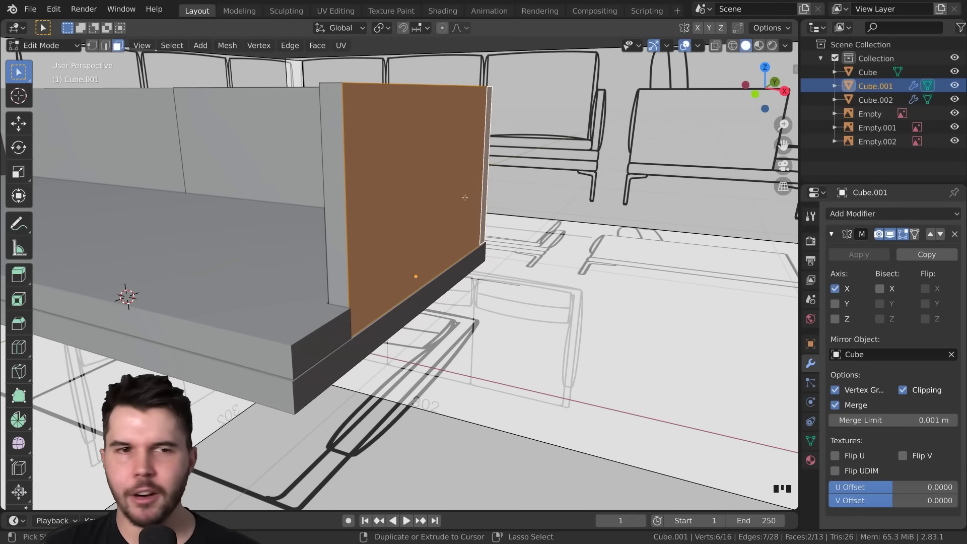
Set snapping to Face and snap the armrest's outer side faces along X to the slab's end face.
scroll(439, 219, up, 2)
scroll(439, 218, down, 2)
scroll(439, 218, up, 2)
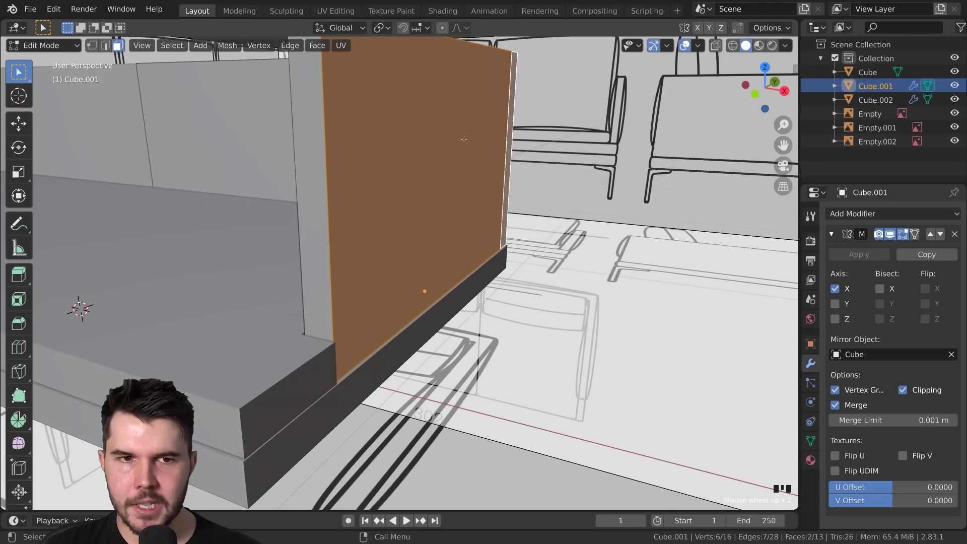
click(418, 28)
click(403, 111)
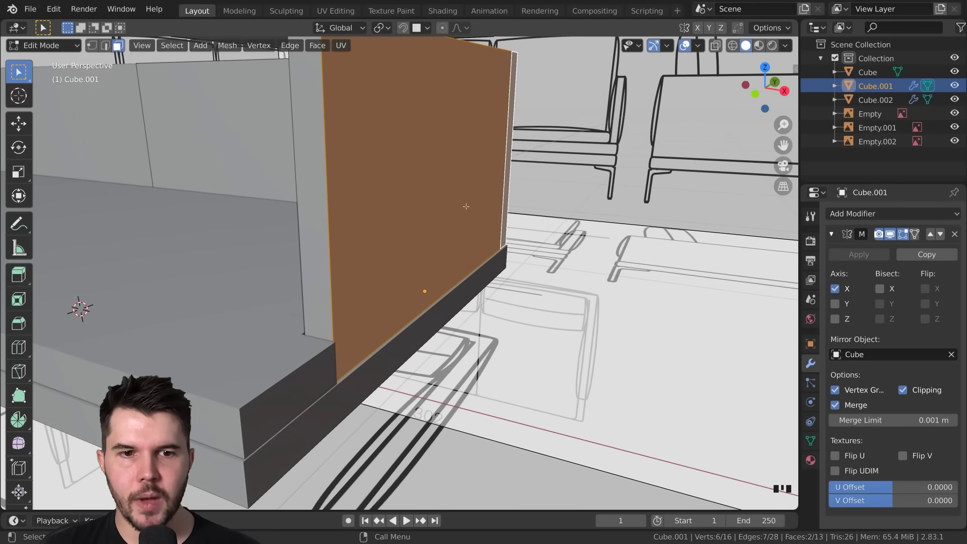
key(g)
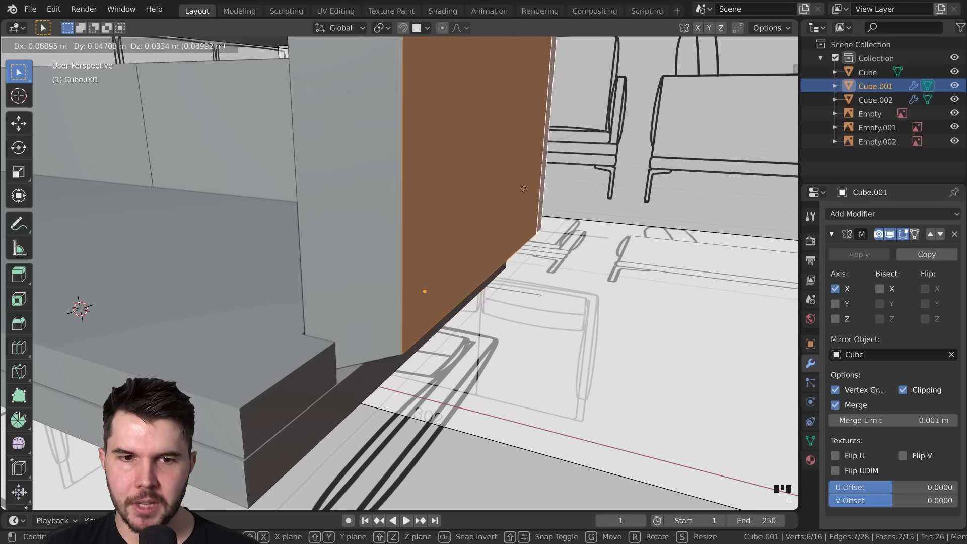
key(x)
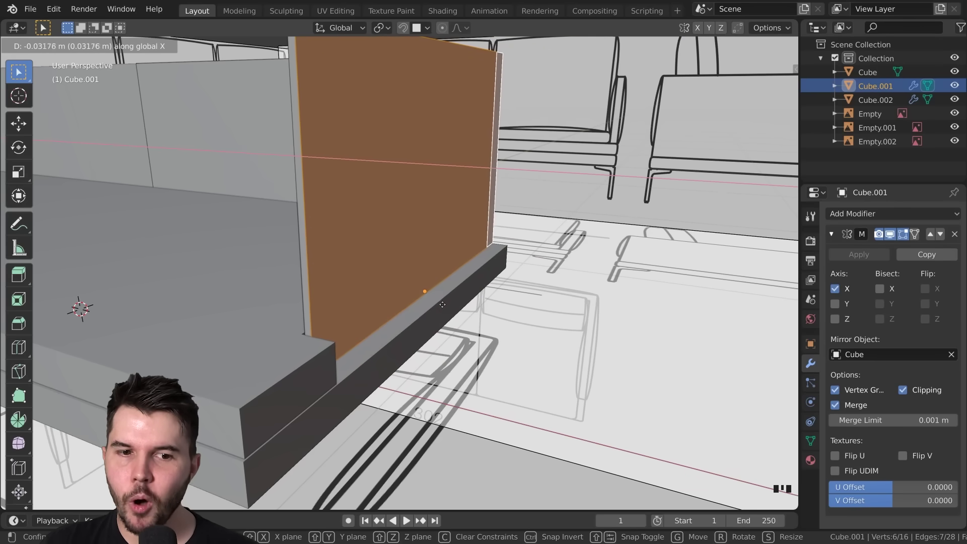
key(ctrl)
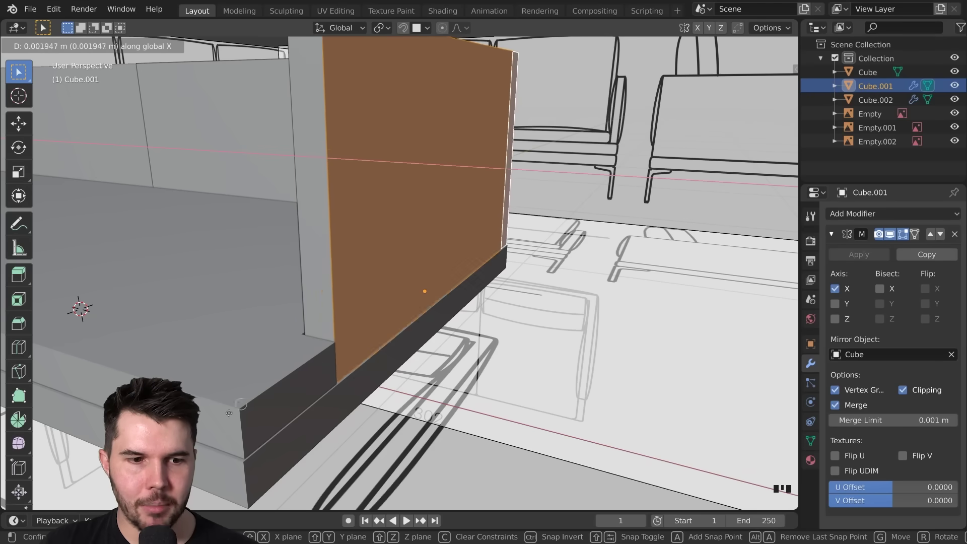
ctrl+click(435, 316)
In Edit Mode on the upper slab, select its end face and snap it along X flush with the lower slab's end.
scroll(435, 317, down, 2)
middle_drag(435, 317, 464, 286)
scroll(459, 303, up, 3)
scroll(465, 286, down, 4)
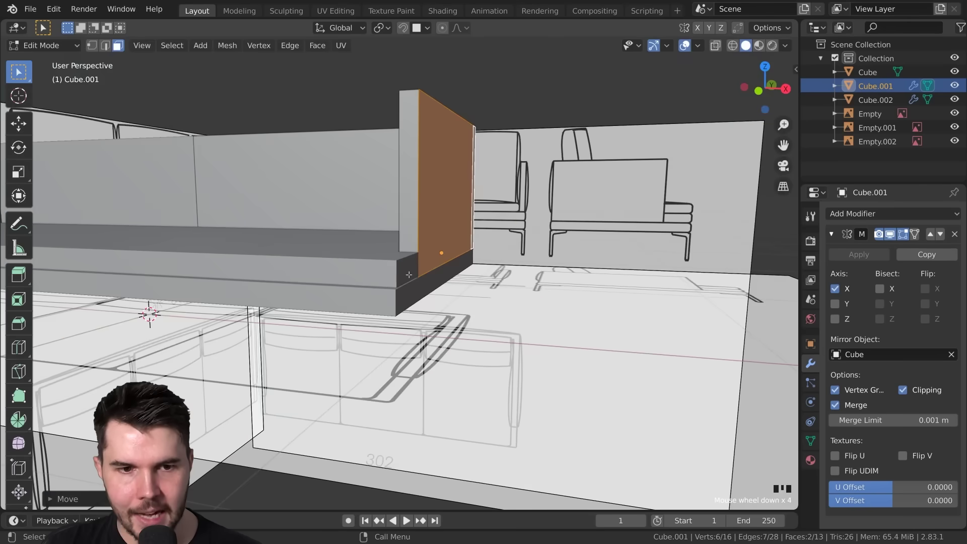
click(409, 274)
scroll(408, 274, up, 1)
key(Tab)
click(409, 275)
key(Tab)
scroll(421, 275, up, 1)
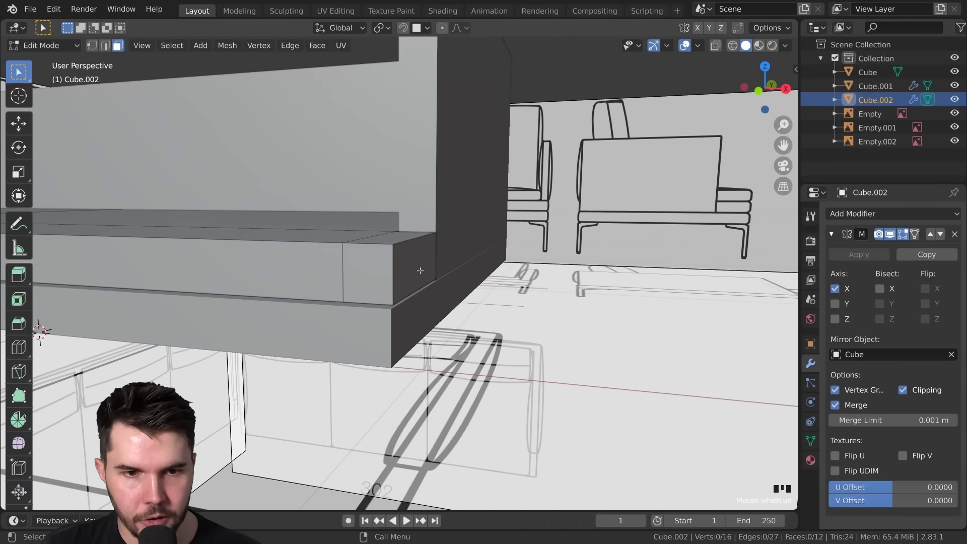
click(421, 272)
scroll(440, 291, up, 3)
scroll(472, 302, down, 1)
key(g)
key(x)
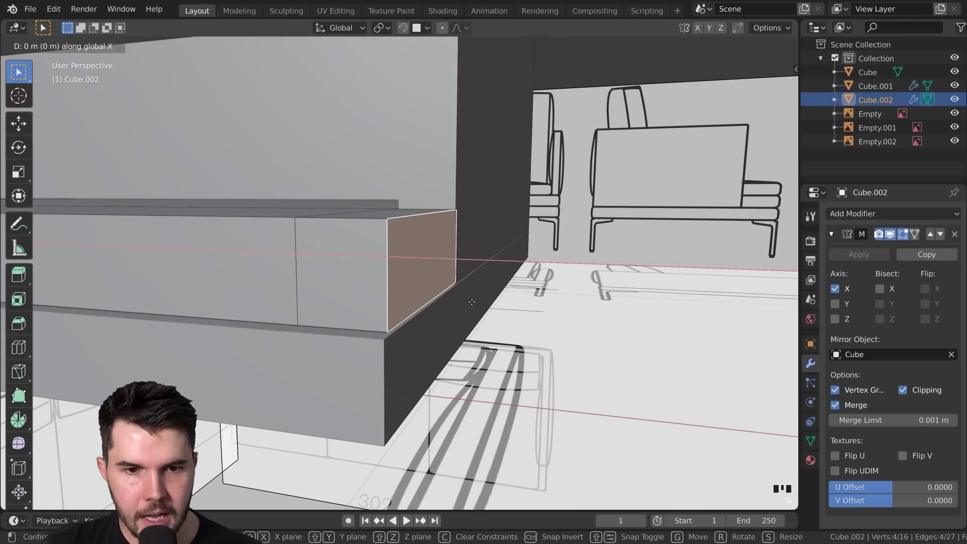
click(475, 298)
scroll(474, 298, down, 4)
Move the upper slab's face along Y to align it with the lower slab.
key(Tab)
middle_drag(481, 295, 428, 206)
scroll(425, 253, up, 3)
key(Tab)
key(g)
key(y)
click(457, 203)
key(g)
key(y)
click(492, 255)
In Edit Mode on the armrest object, select its back faces and snap them along Y to the lower slab's back face.
key(Tab)
click(426, 205)
key(Tab)
scroll(426, 204, up, 2)
scroll(426, 204, down, 2)
scroll(427, 204, down, 2)
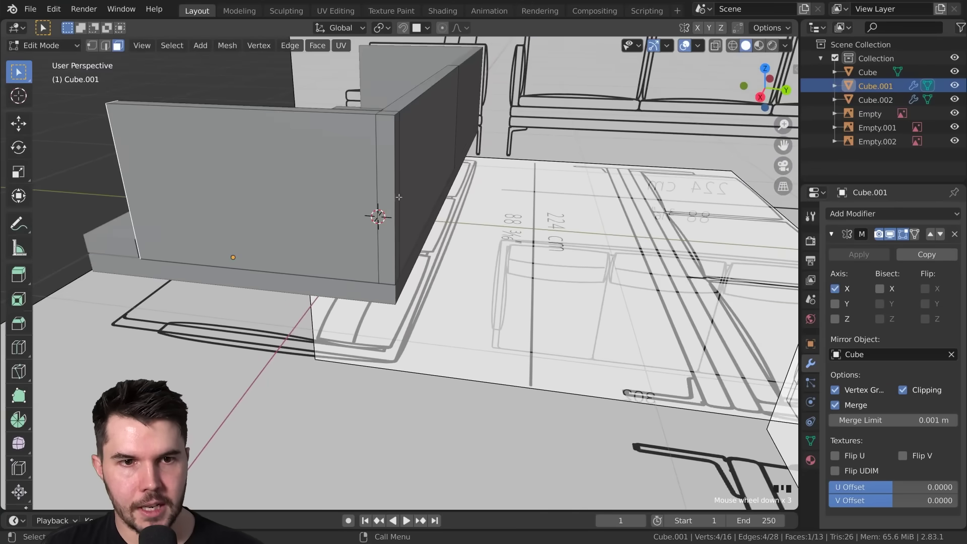
click(398, 197)
shift+click(417, 194)
scroll(418, 195, up, 4)
key(g)
key(y)
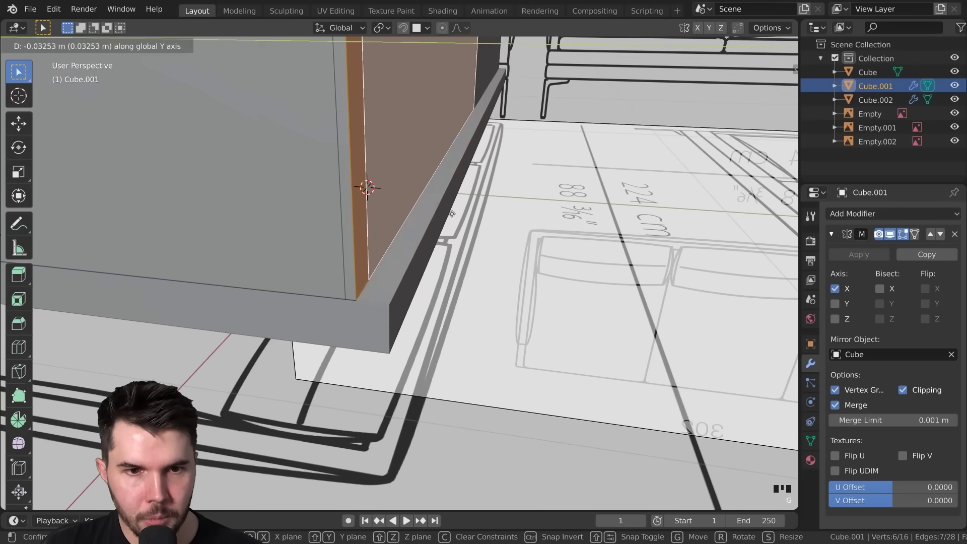
click(442, 215)
scroll(442, 215, down, 3)
key(Tab)
middle_drag(442, 214, 478, 216)
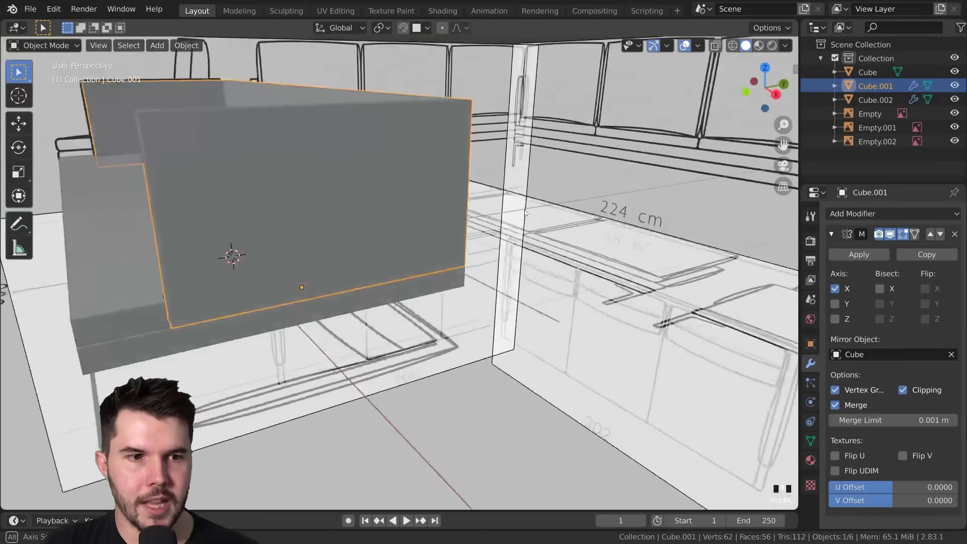
middle_drag(353, 199, 493, 247)
scroll(316, 188, up, 3)
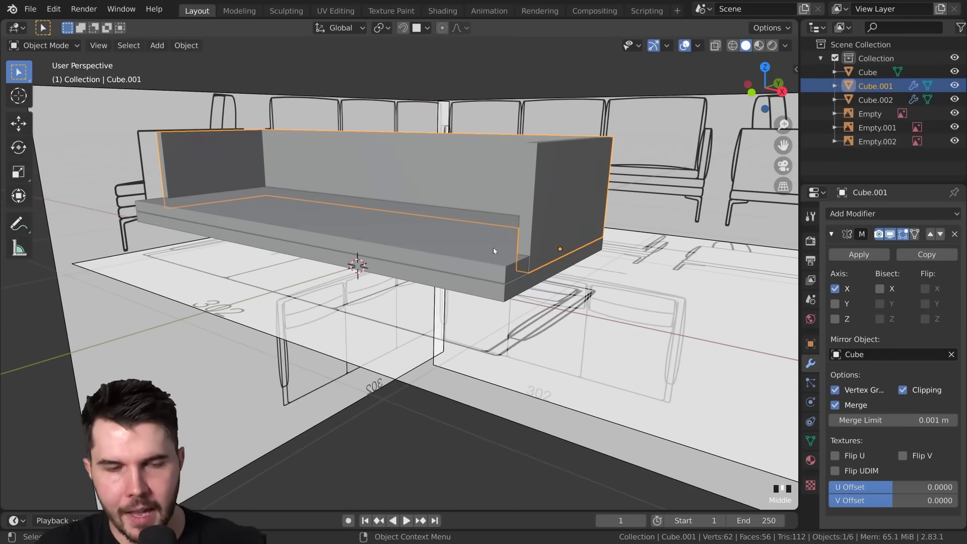
middle_drag(521, 243, 466, 236)
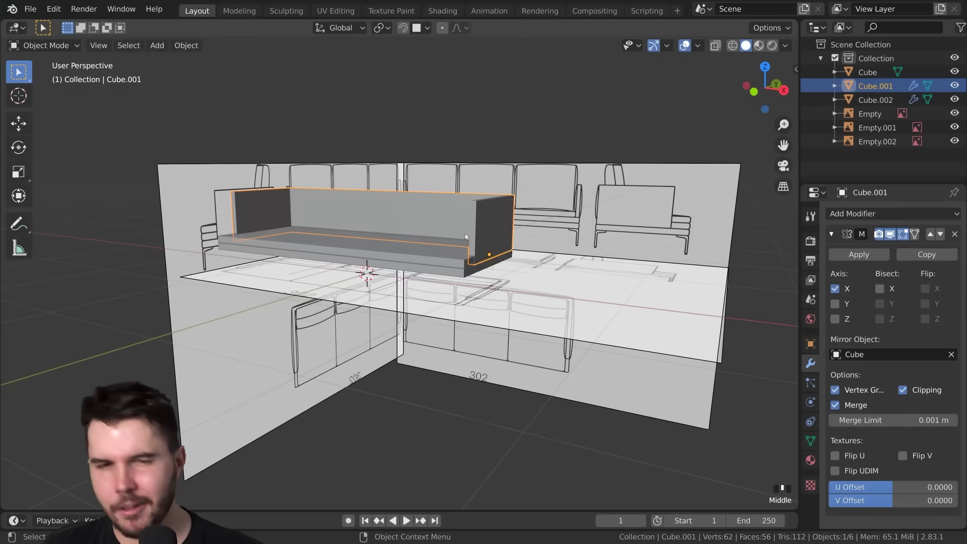
Check the leg shape in the reference photo, place the 3D cursor at the selected armrest object's origin and add a cube there.
scroll(470, 240, up, 2)
key(KP_1)
scroll(404, 246, up, 4)
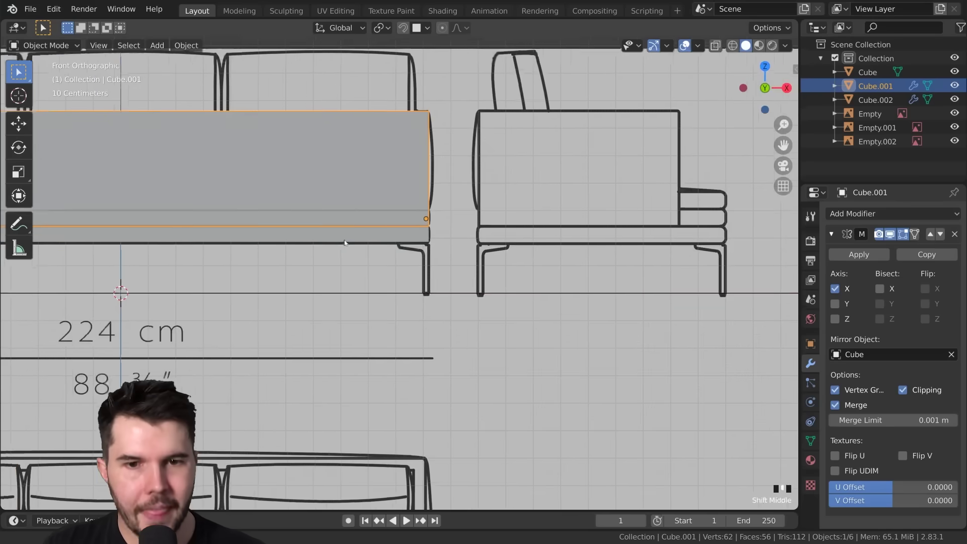
key(alt+Tab)
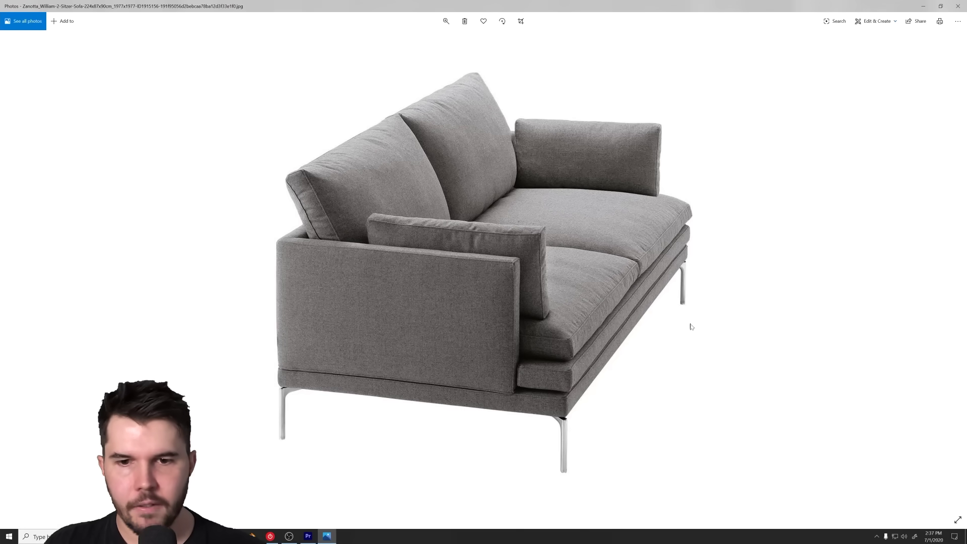
key(alt+Tab)
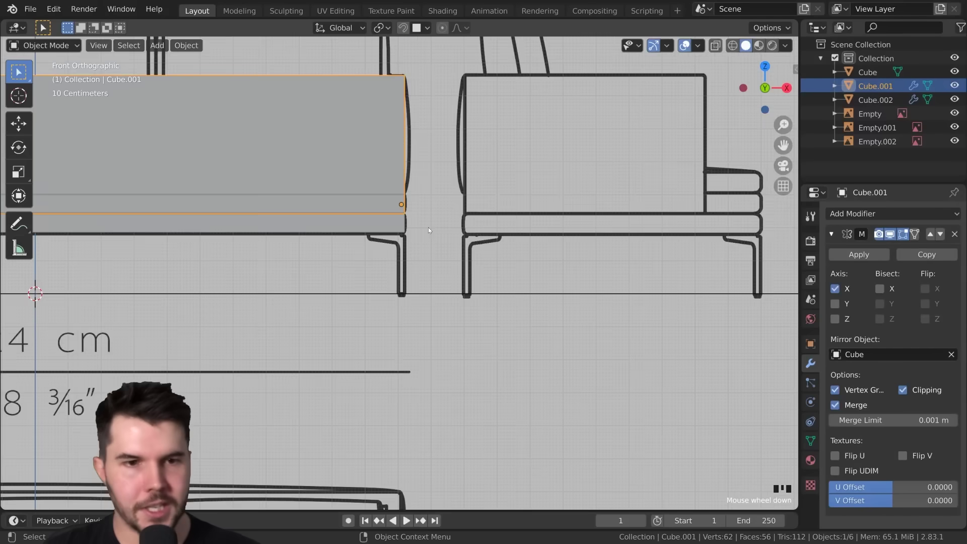
scroll(428, 230, down, 3)
key(shift+s)
click(428, 346)
key(shift+a)
mouse_move(433, 195)
click(556, 209)
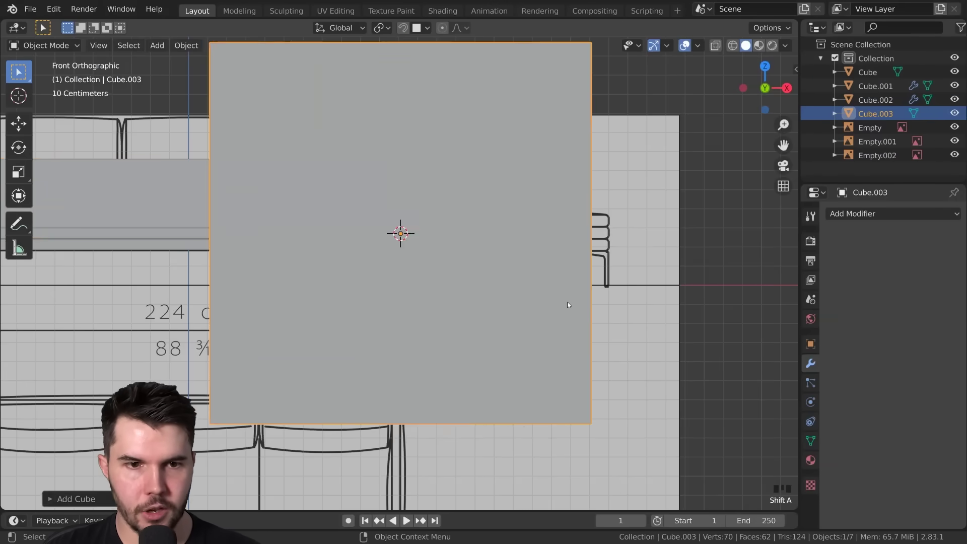
Scale the new cube down to a small block and move it onto the inner end of the blueprint leg's bracket in front view.
scroll(568, 304, down, 3)
key(s)
click(422, 262)
scroll(454, 275, up, 7)
key(s)
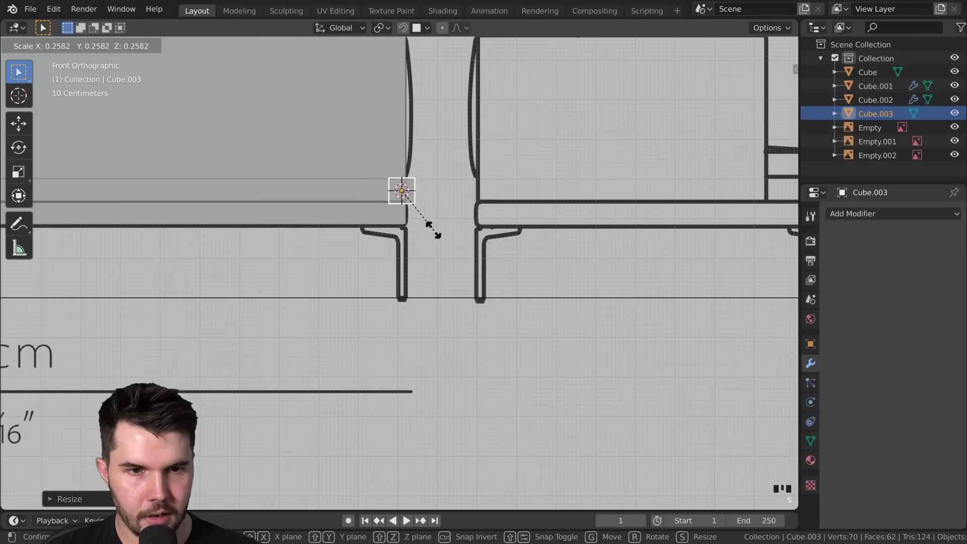
click(413, 221)
key(g)
click(387, 257)
scroll(390, 256, up, 4)
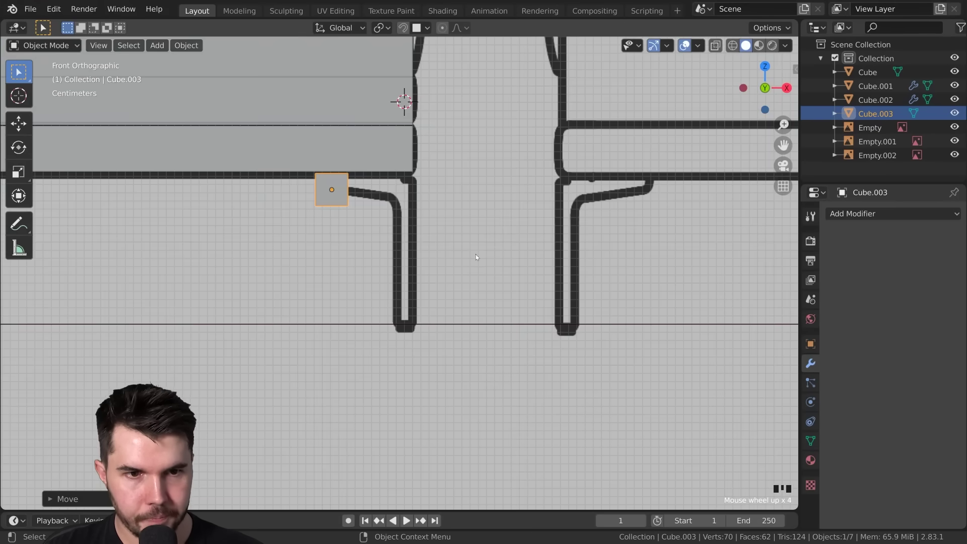
Check the leg in the reference photo and, in Edit Mode, extend the block's outer side face about 0.1 m along X.
key(alt+Tab)
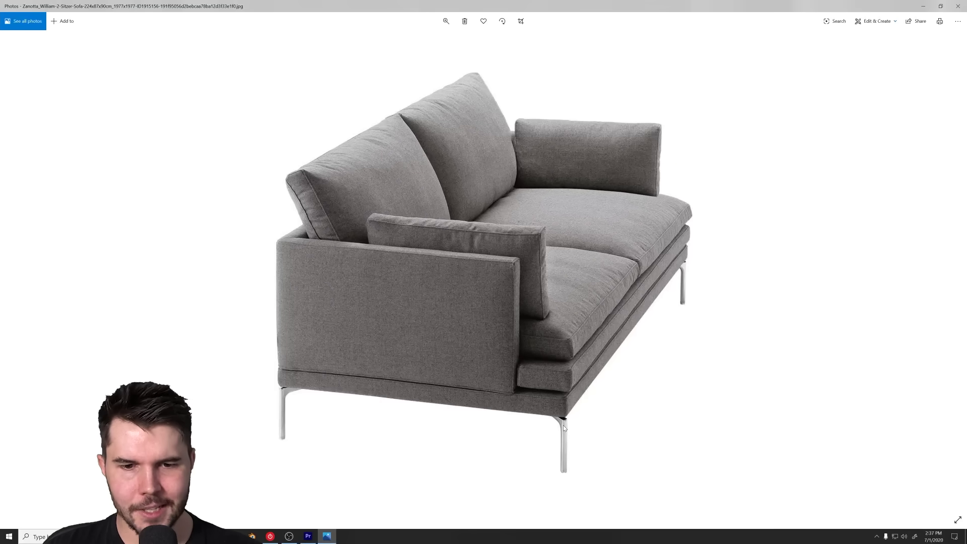
key(alt+Tab)
scroll(397, 224, down, 2)
scroll(397, 223, up, 4)
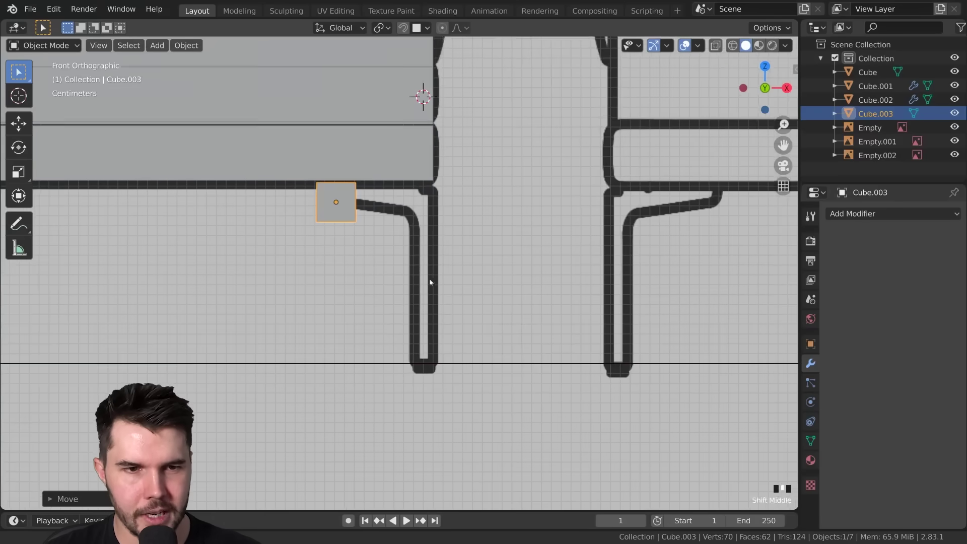
key(Tab)
click(373, 209)
middle_drag(402, 209, 378, 216)
scroll(378, 216, down, 2)
key(g)
key(x)
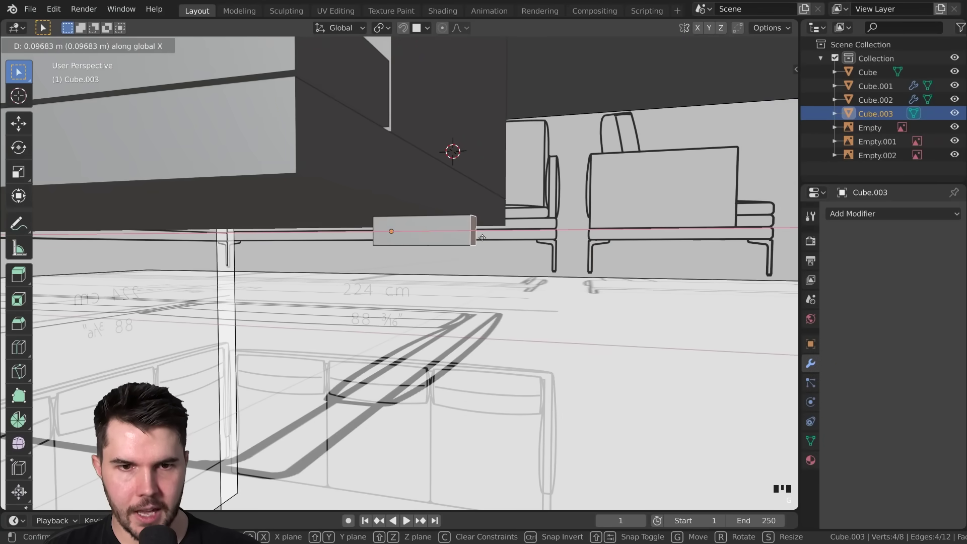
click(482, 238)
middle_drag(482, 238, 418, 262)
key(Tab)
Scale the bracket block down and move it under the base's front corner, aligned with the blueprint leg in front view.
scroll(568, 264, down, 2)
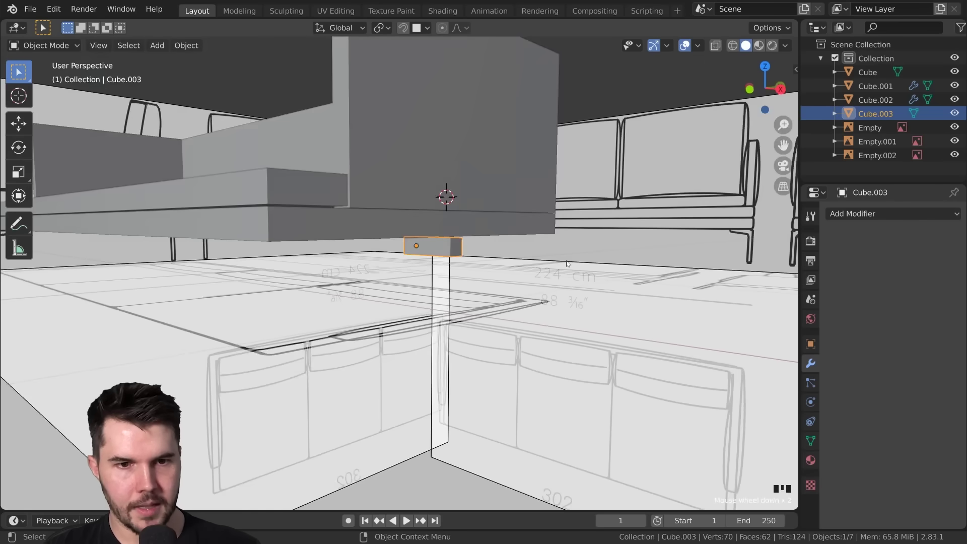
key(s)
click(498, 248)
middle_drag(498, 248, 487, 251)
key(g)
click(304, 283)
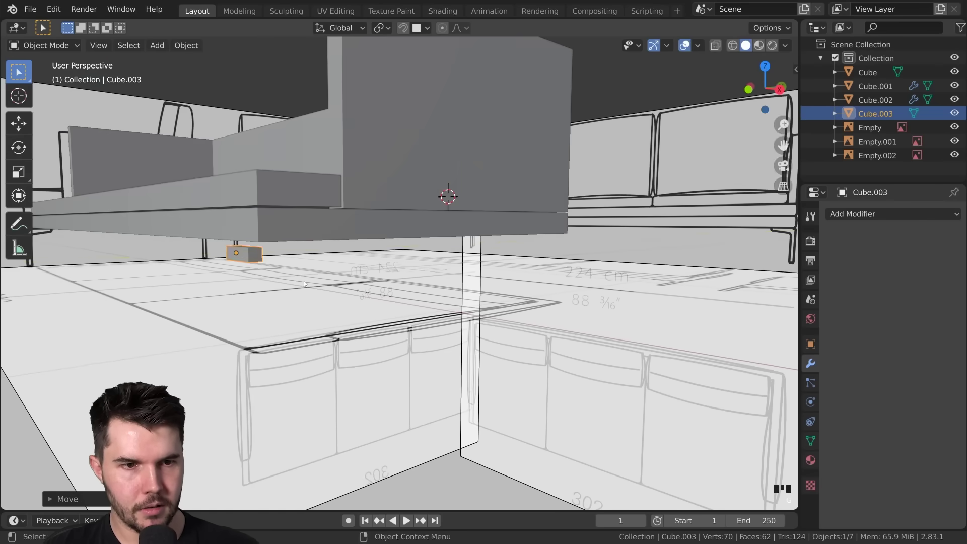
mouse_move(304, 283)
middle_down()
mouse_move(423, 278)
mouse_move(415, 276)
middle_up()
key(KP_1)
scroll(443, 264, up, 4)
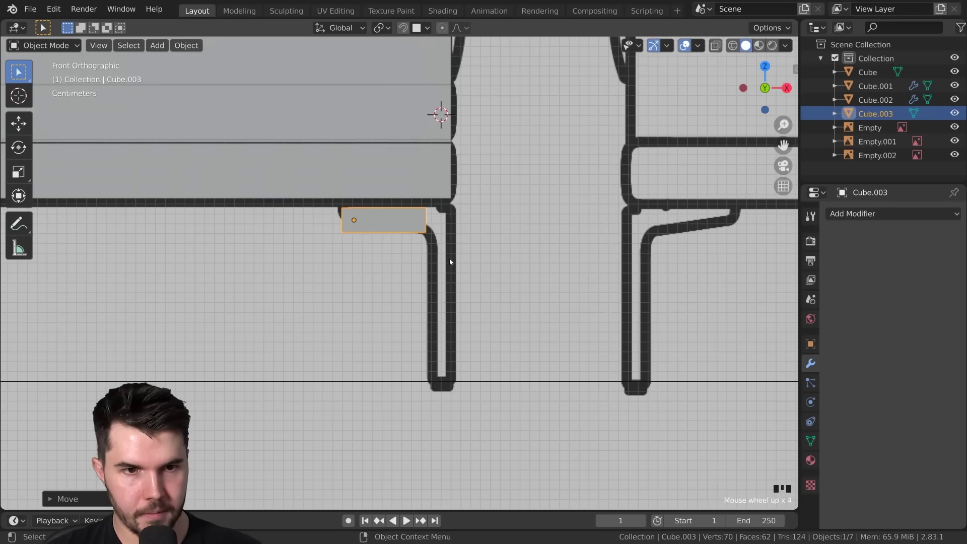
key(g)
click(451, 247)
In Edit Mode, extrude the bracket's outer end face about 0.044 m along X.
key(Tab)
middle_drag(450, 246, 438, 227)
key(e)
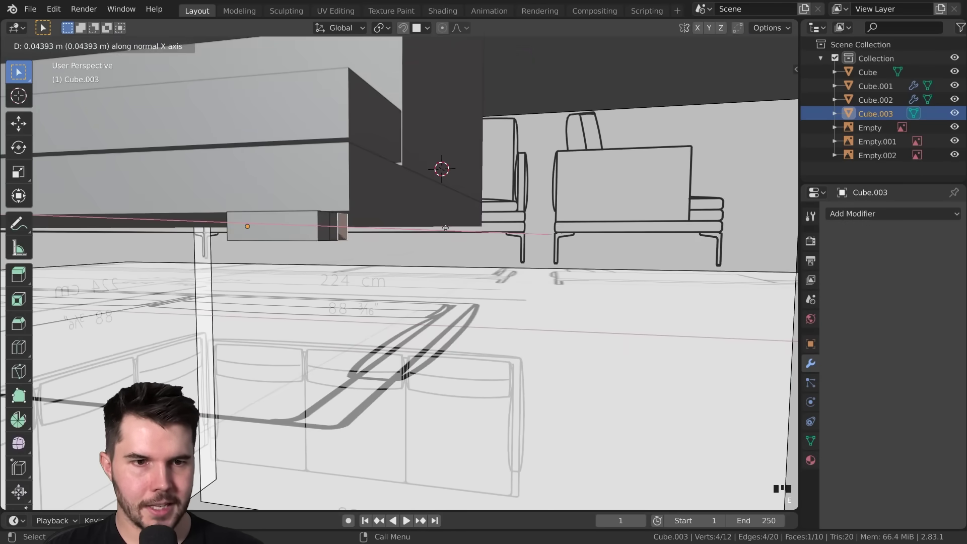
key(x)
click(448, 228)
Extrude the underside of the bracket's outer segment downward about 0.12 m to form the vertical leg, and return to Object Mode.
middle_drag(424, 218, 441, 183)
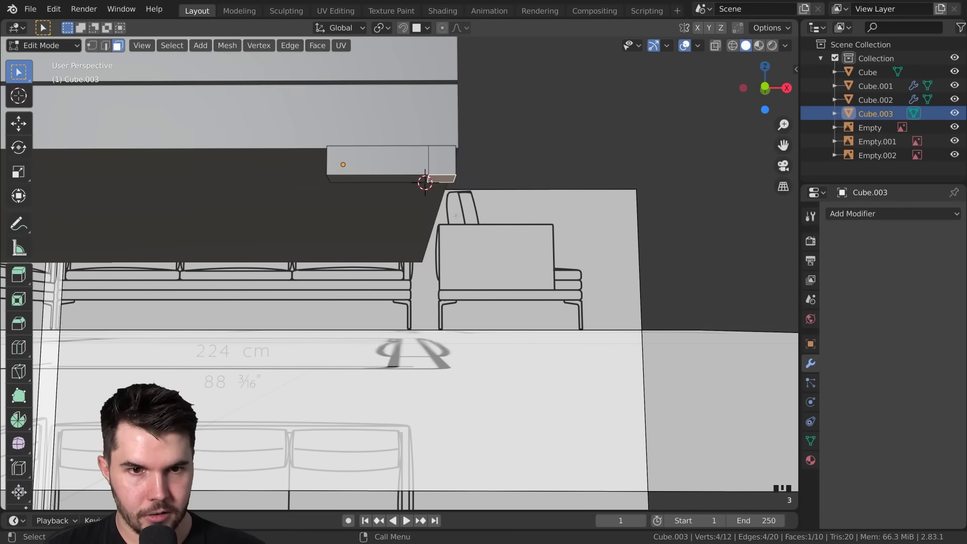
key(e)
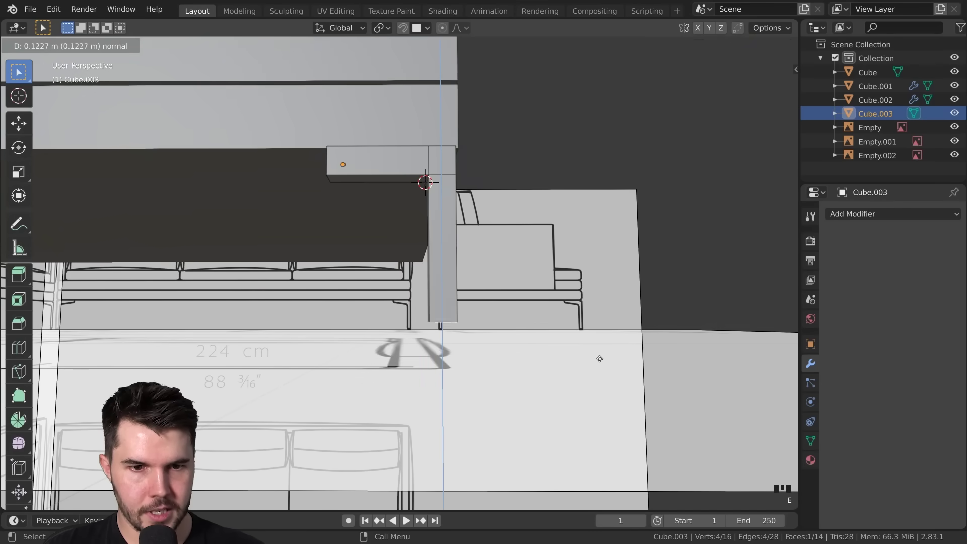
click(600, 358)
middle_drag(599, 358, 524, 337)
scroll(524, 338, down, 3)
key(Tab)
middle_drag(519, 302, 584, 277)
scroll(541, 242, up, 1)
scroll(586, 280, down, 2)
middle_drag(622, 368, 560, 337)
middle_drag(768, 482, 507, 163)
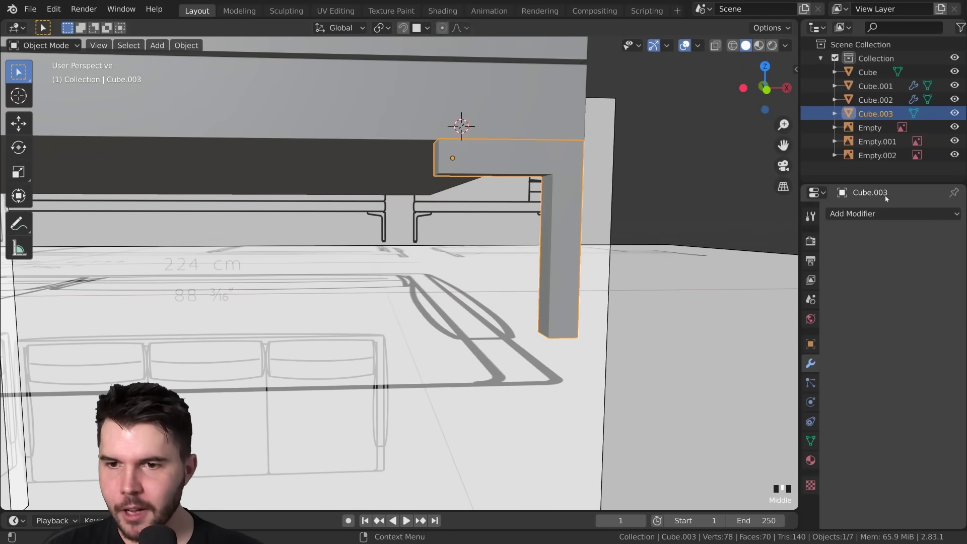
Try a Subdivision Surface modifier on the leg and remove it.
click(866, 214)
click(726, 440)
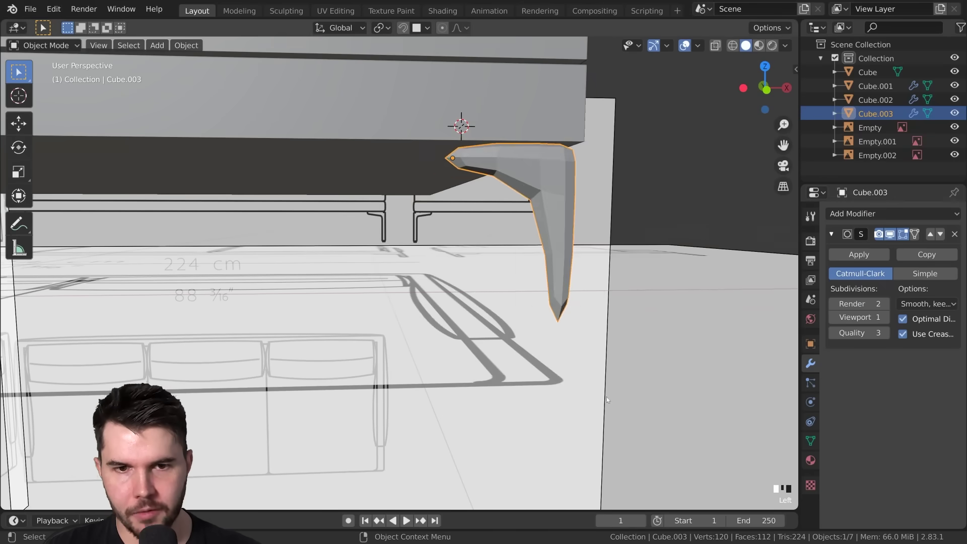
middle_drag(607, 397, 585, 397)
click(954, 235)
Add a Bevel modifier to the leg, set its offset to 0.334 m and inspect the beveled edges.
click(888, 213)
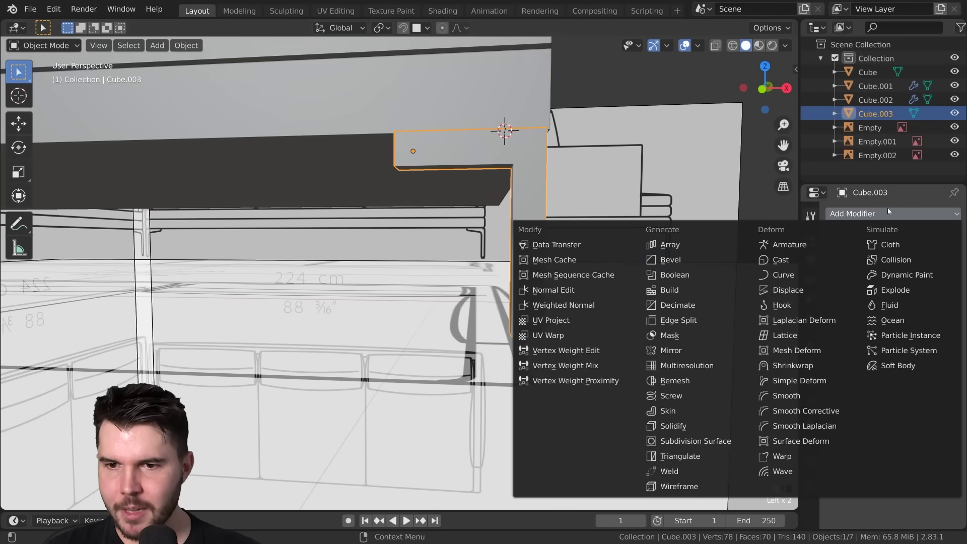
click(654, 259)
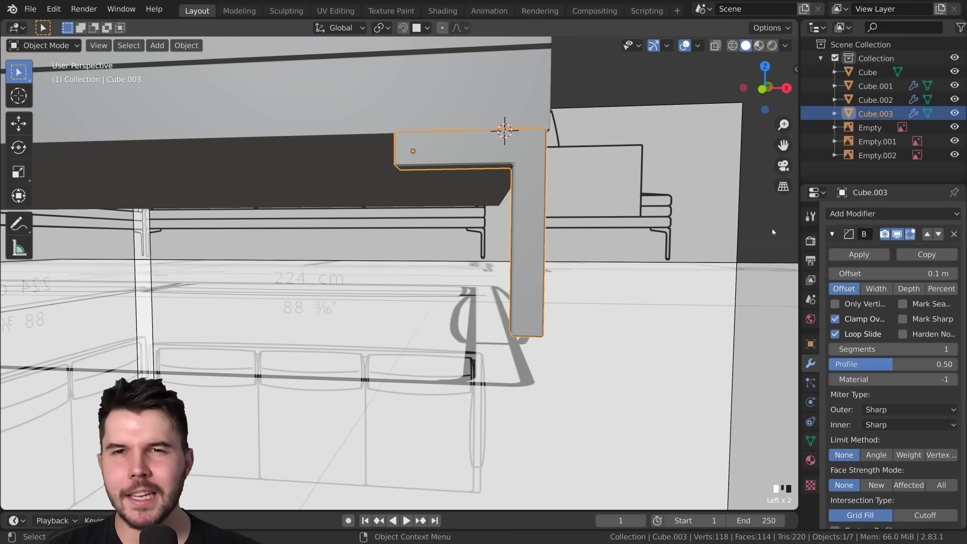
shift+drag(879, 273, 935, 274)
middle_drag(456, 229, 409, 241)
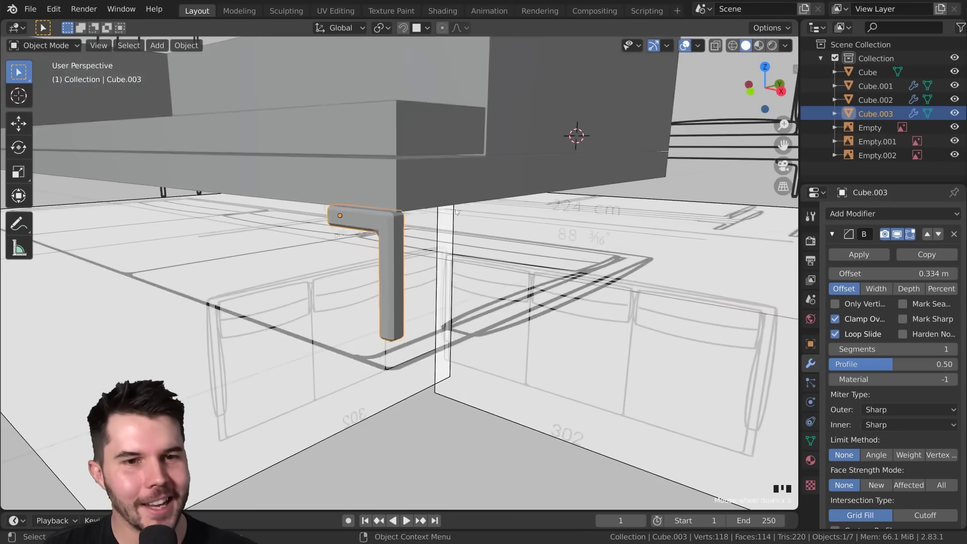
scroll(407, 242, down, 4)
scroll(409, 241, up, 3)
scroll(410, 241, up, 1)
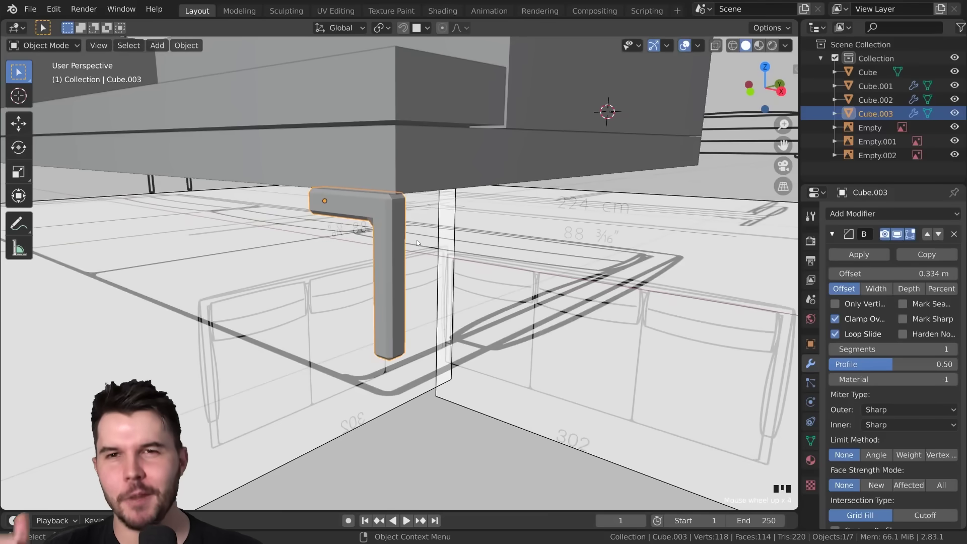
scroll(414, 240, up, 3)
shift+scroll(413, 240, up, 3)
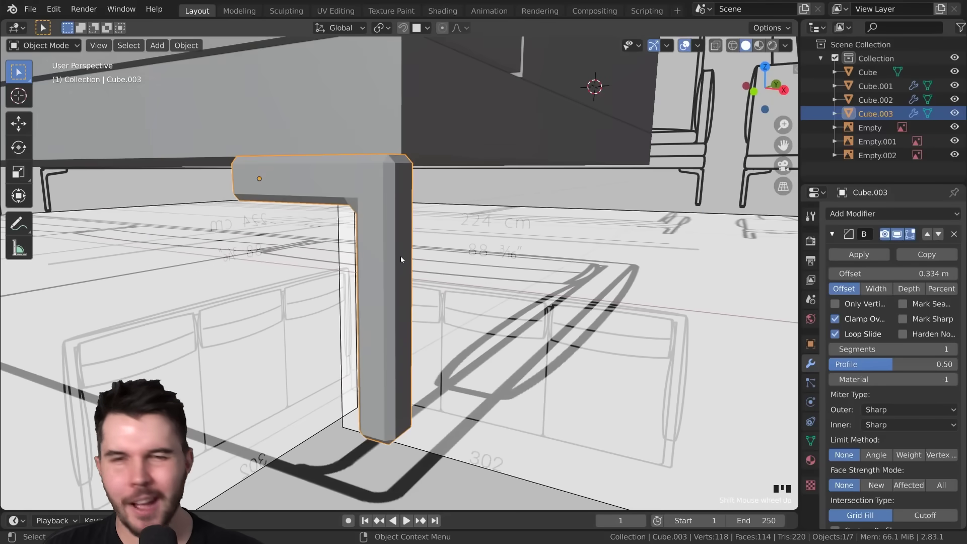
Apply the leg's scale and set the Bevel offset to 0.003 m.
key(ctrl+a)
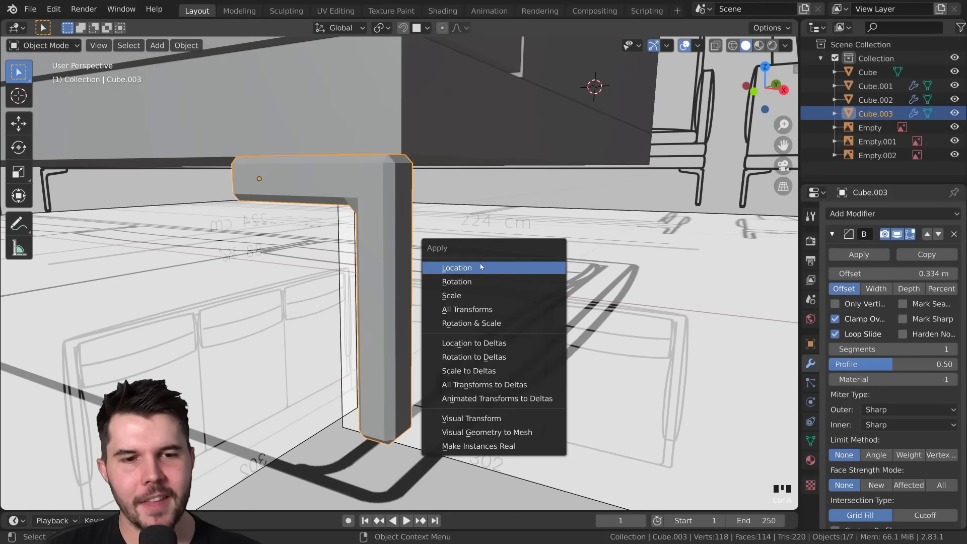
click(463, 294)
scroll(454, 256, down, 3)
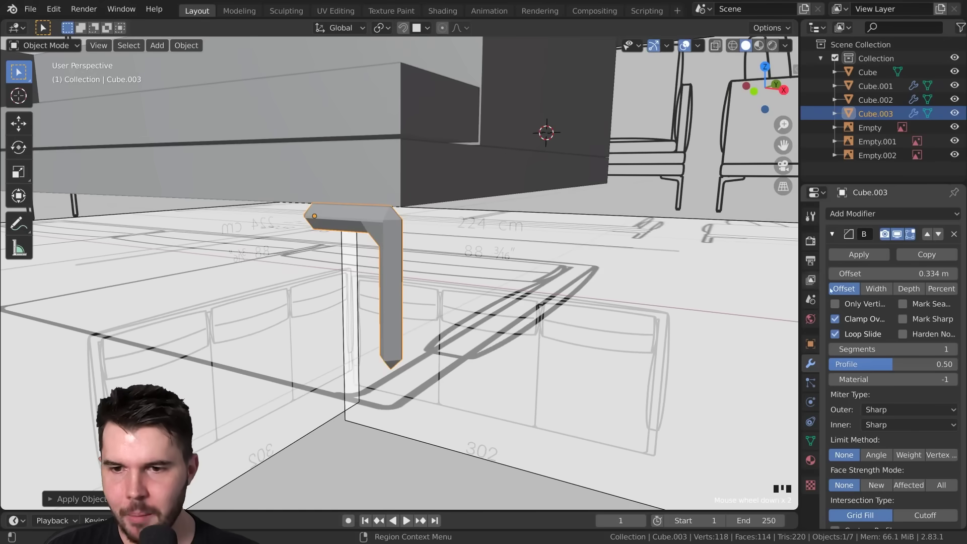
mouse_move(883, 274)
mouse_down()
mouse_move(851, 273)
mouse_move(899, 273)
mouse_move(886, 273)
mouse_up()
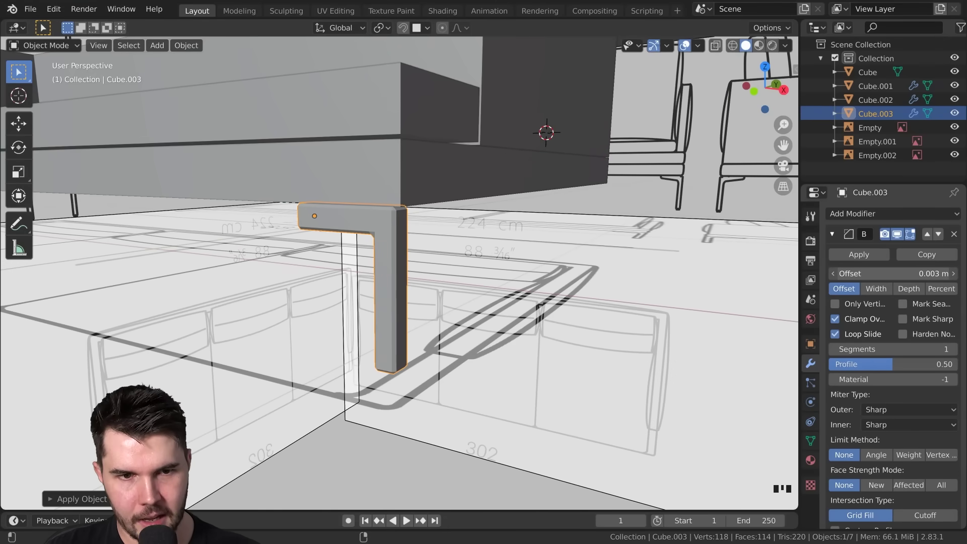
Set the leg's Bevel segments to 3 and inspect the rounded edges.
scroll(705, 264, up, 1)
middle_drag(657, 262, 680, 250)
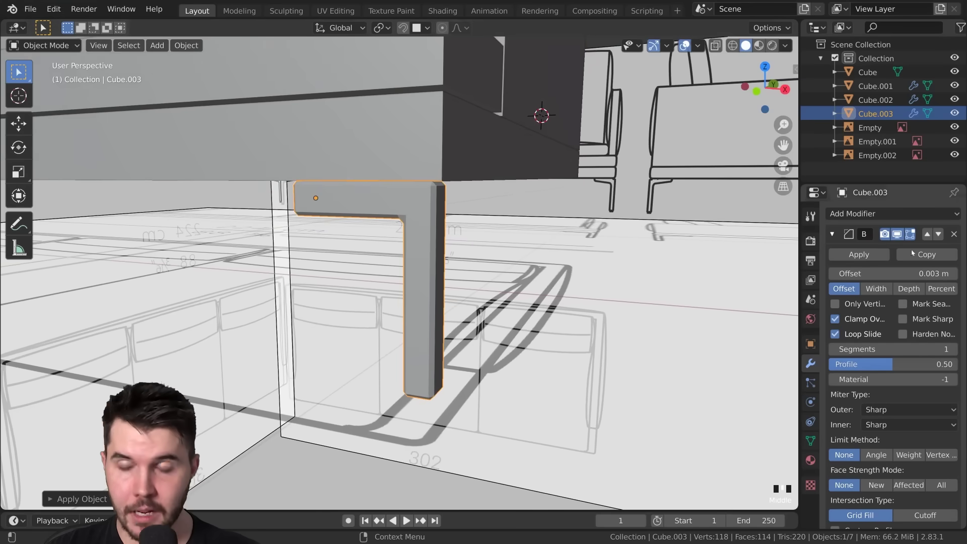
click(950, 348)
click(950, 349)
scroll(531, 296, up, 2)
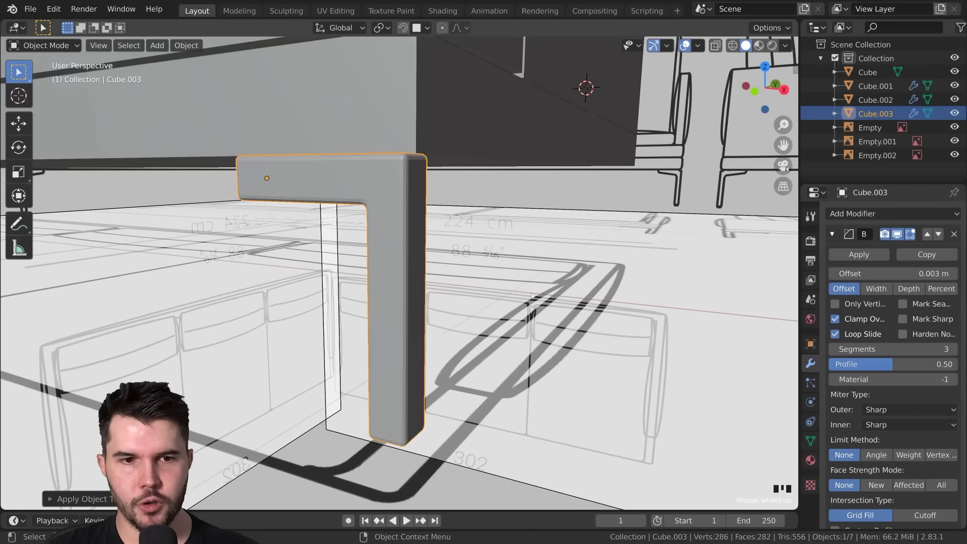
shift+middle_drag(517, 274, 530, 239)
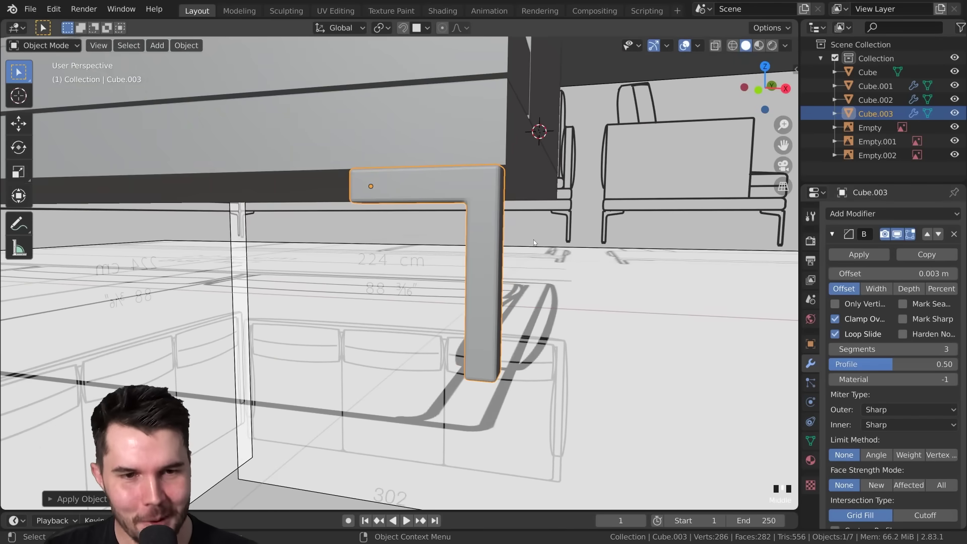
Rotate the leg around the Z axis to a diagonal orientation and move it under the base's front corner.
scroll(526, 215, down, 3)
middle_drag(507, 238, 434, 248)
key(r)
key(z)
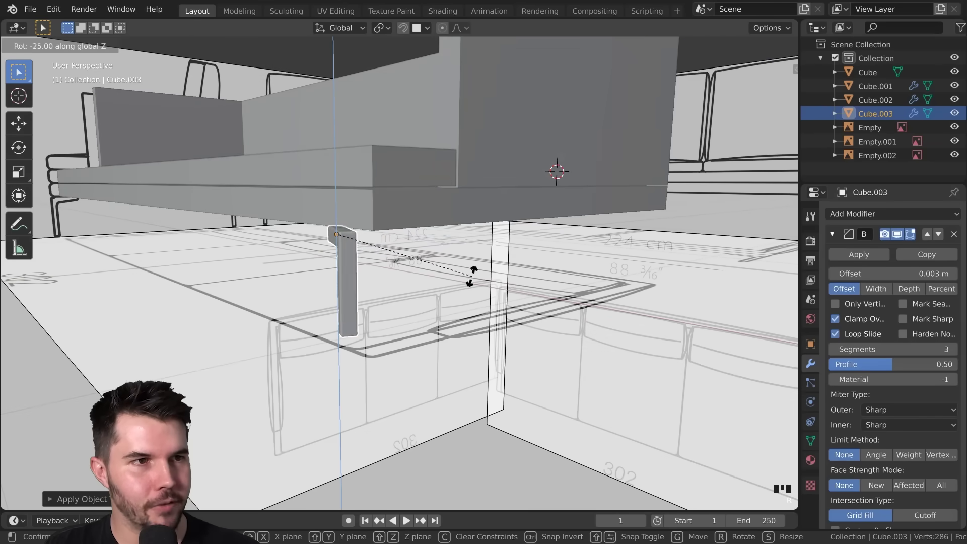
click(424, 295)
middle_drag(425, 295, 443, 288)
key(g)
click(451, 287)
Compare the rotated leg with the blueprint leg in front view using wireframe shading, and return to solid shading.
key(KP_1)
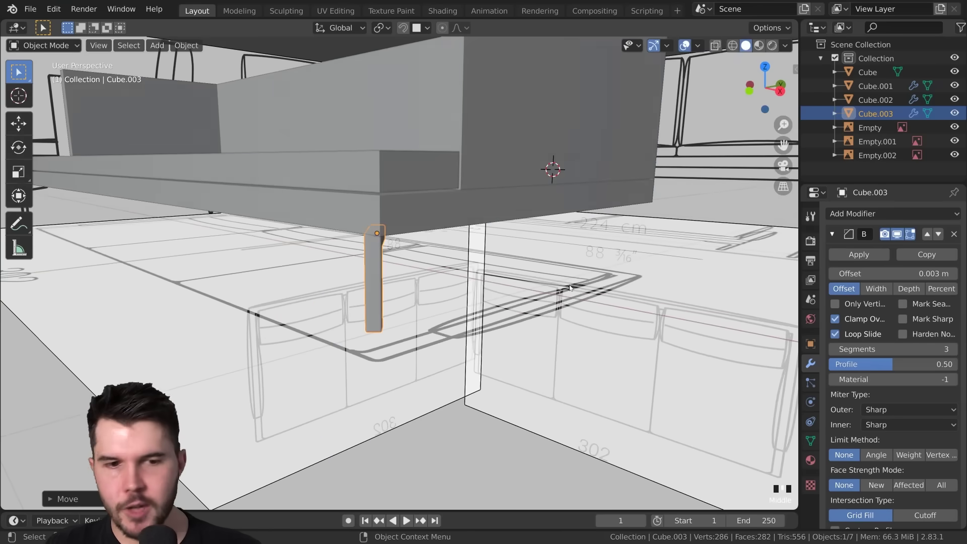
scroll(568, 276, up, 3)
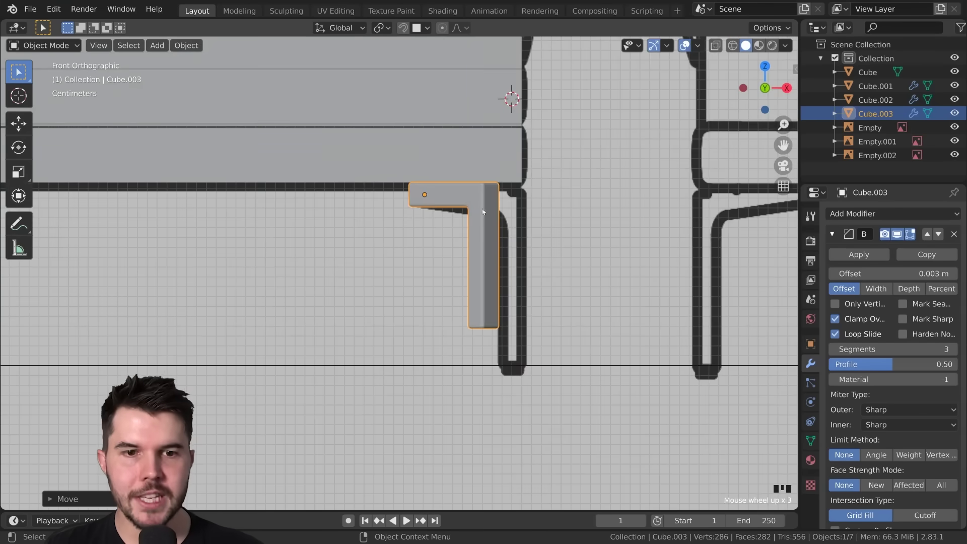
scroll(485, 210, down, 1)
scroll(468, 220, up, 1)
key(z)
click(468, 223)
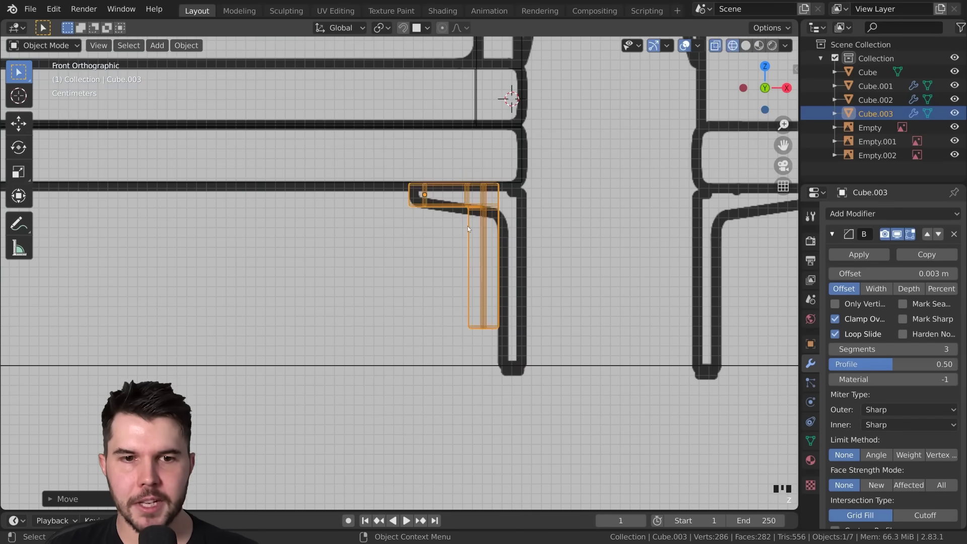
key(z)
click(518, 228)
key(Tab)
middle_drag(493, 217, 471, 196)
click(458, 191)
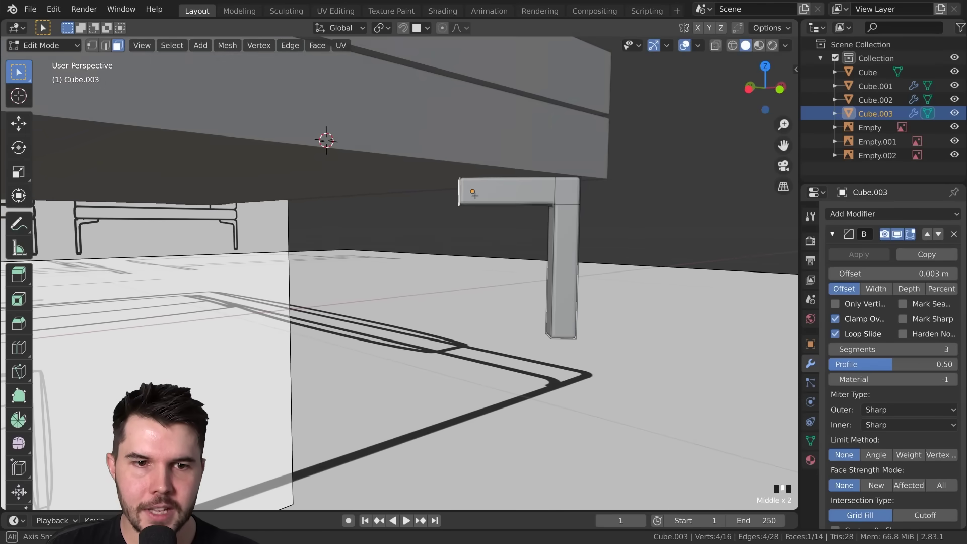
key(g)
right_click(481, 190)
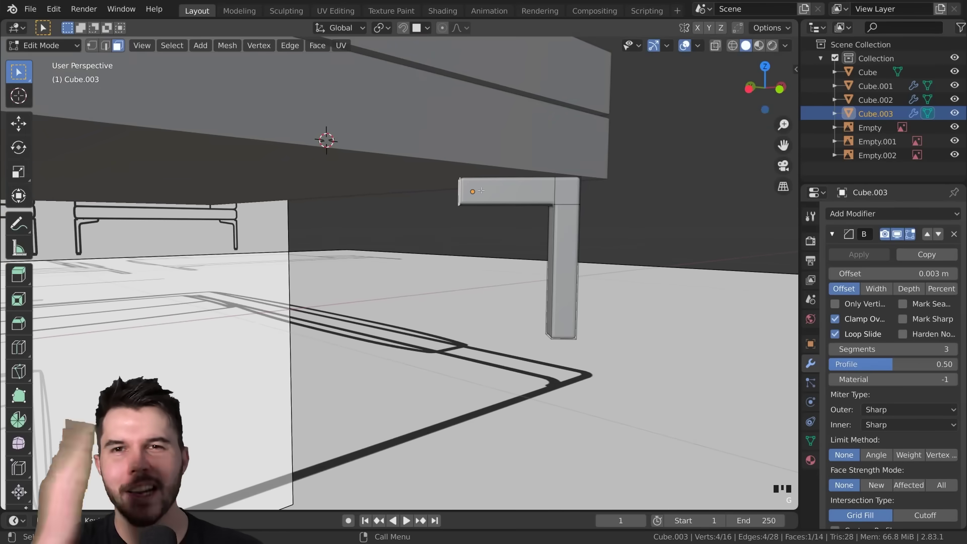
Move the whole leg along the X axis in wireframe front view to line its outer side up with the blueprint leg.
key(KP_1)
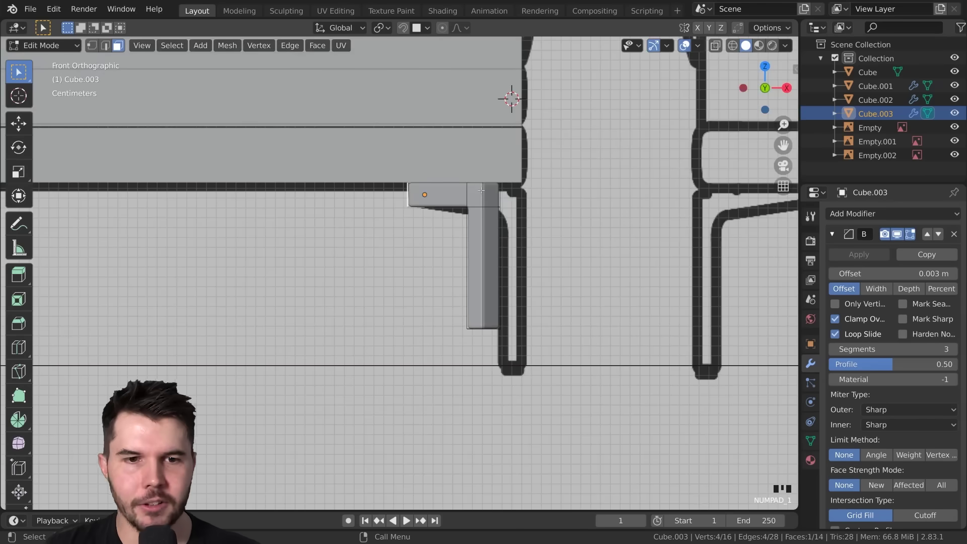
scroll(481, 191, up, 2)
scroll(498, 197, down, 2)
shift+middle_drag(521, 201, 498, 195)
key(z)
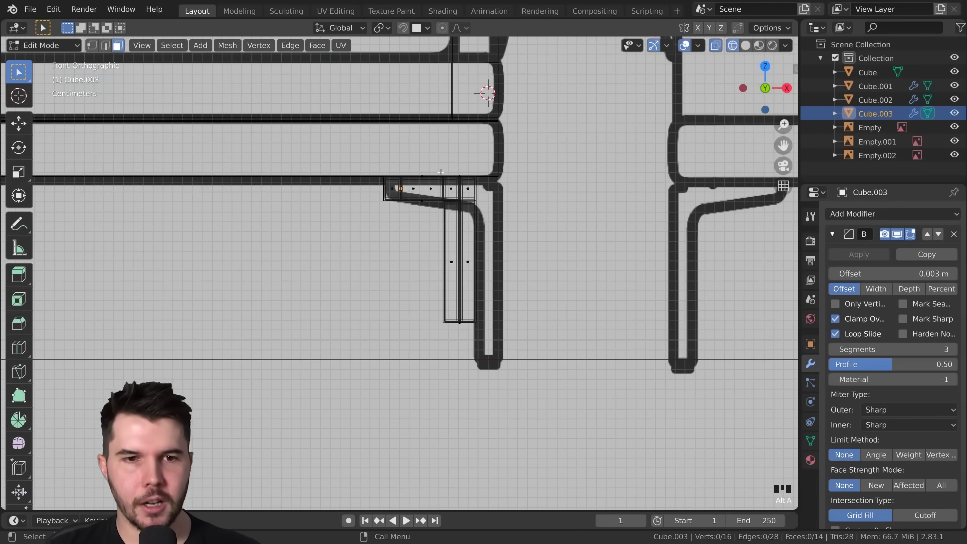
key(Tab)
key(g)
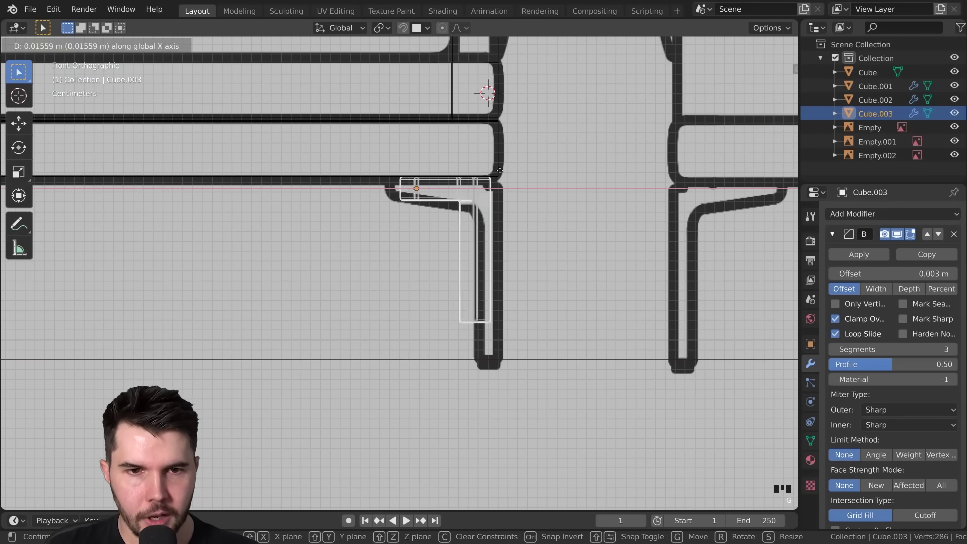
click(517, 190)
Try to lengthen the leg's horizontal arm by moving its end face along the global X axis.
key(Tab)
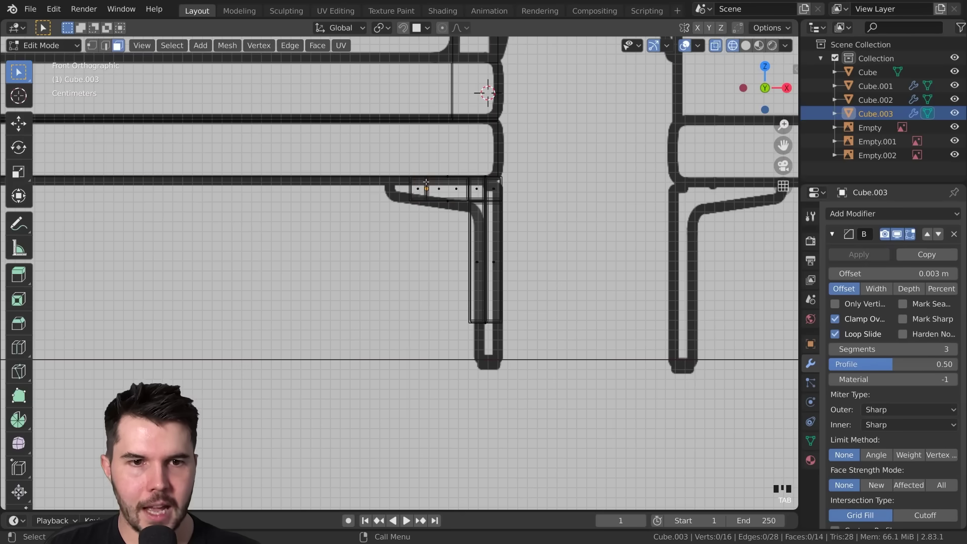
middle_drag(417, 189, 515, 209)
key(g)
key(x)
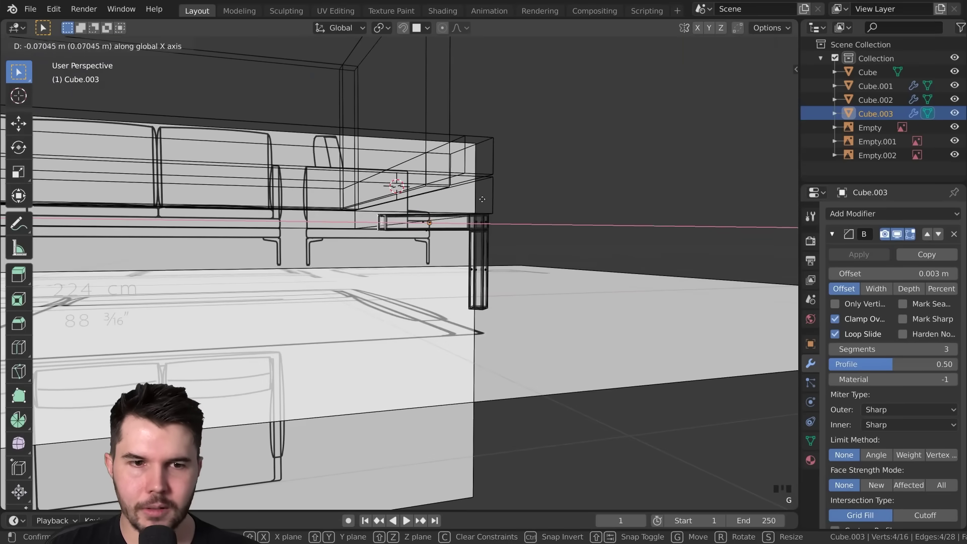
click(483, 199)
middle_drag(483, 199, 554, 262)
scroll(598, 312, down, 6)
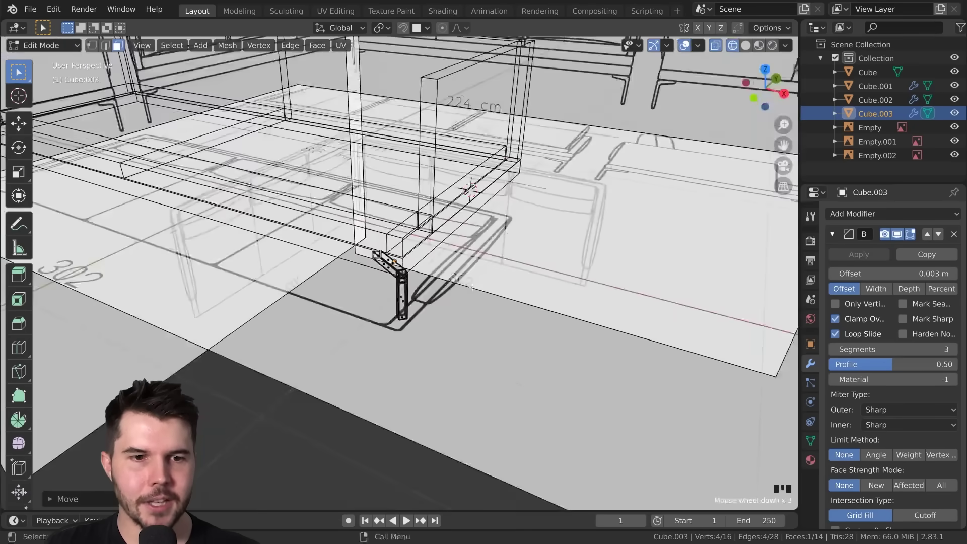
key(g)
key(x)
click(557, 291)
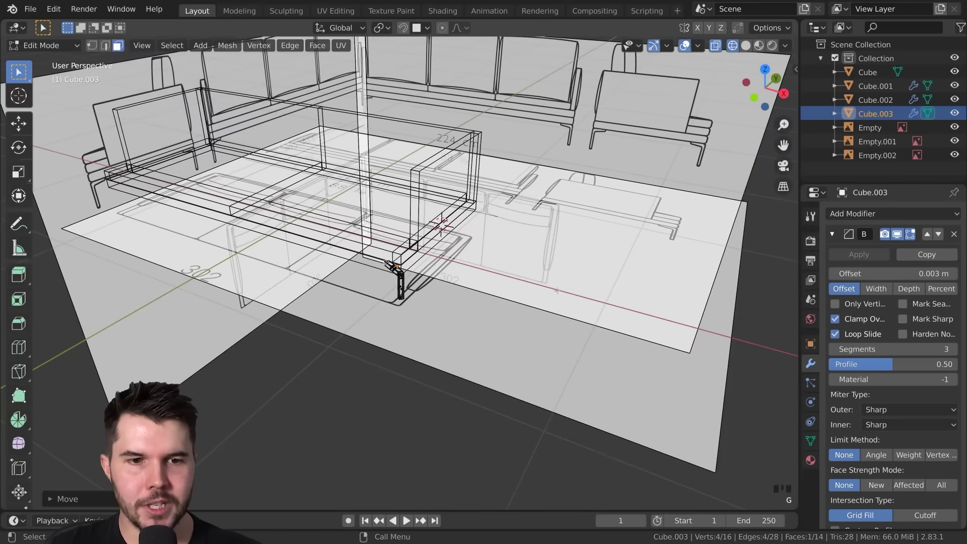
scroll(508, 283, up, 4)
scroll(525, 242, up, 4)
middle_drag(507, 283, 579, 216)
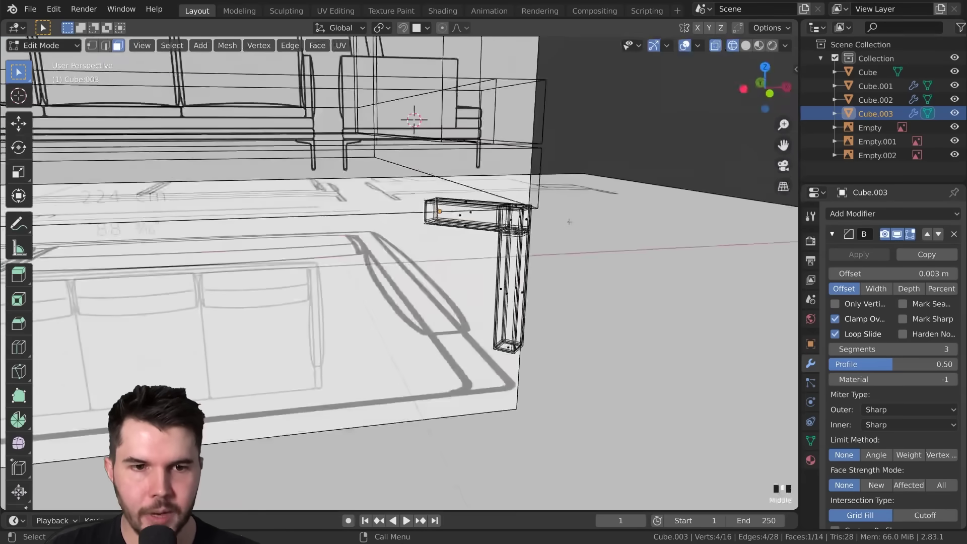
Extend the leg's horizontal arm by moving its end face outward along the local X axis by about 0.072 m.
key(g)
key(x)
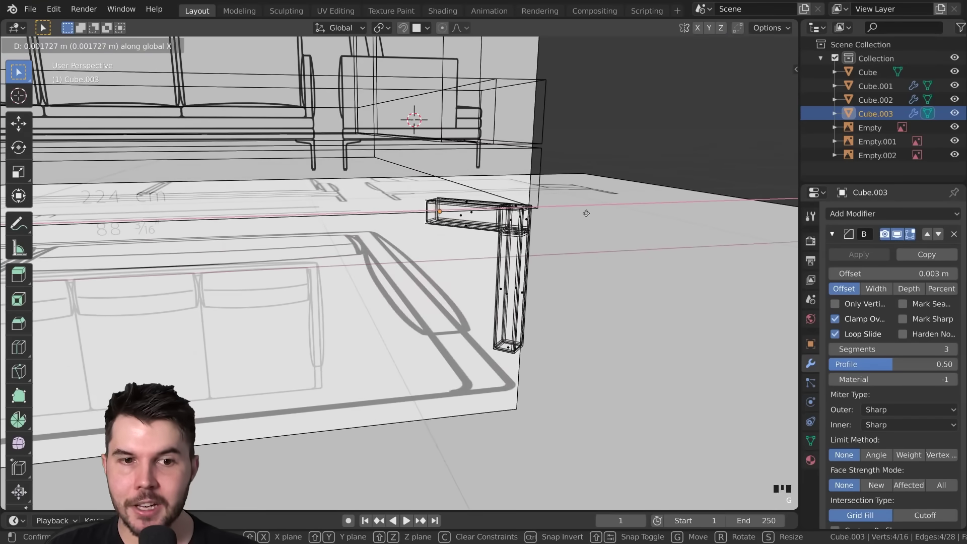
key(x)
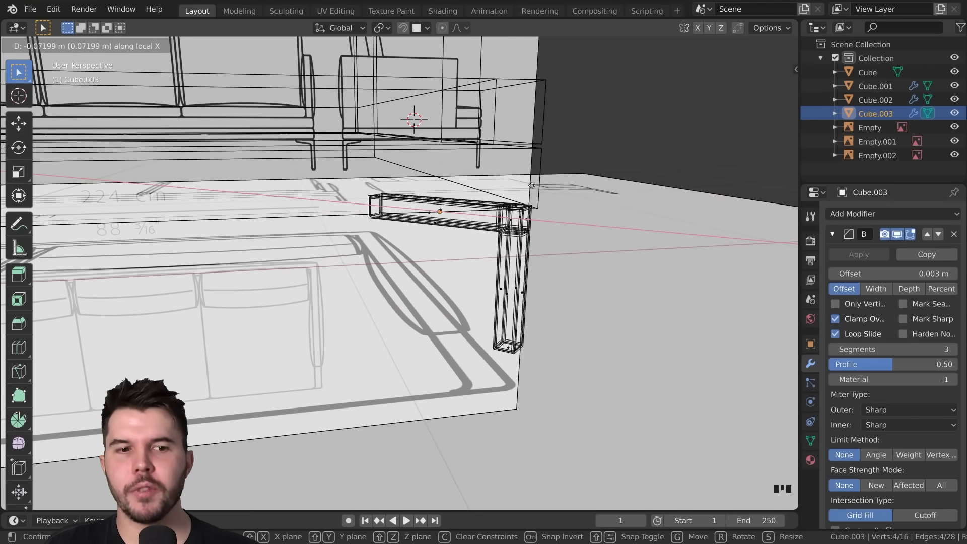
click(531, 185)
Pull the arm's end face back along local X by about 0.033 m to match the blueprint in front view.
middle_drag(531, 187, 489, 225)
scroll(488, 224, down, 3)
key(KP_1)
scroll(507, 224, up, 3)
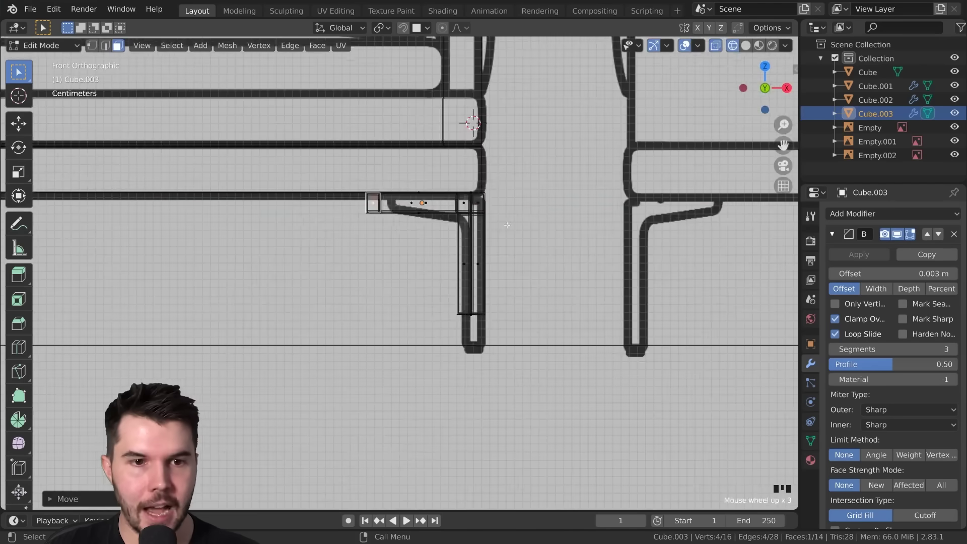
key(g)
key(x)
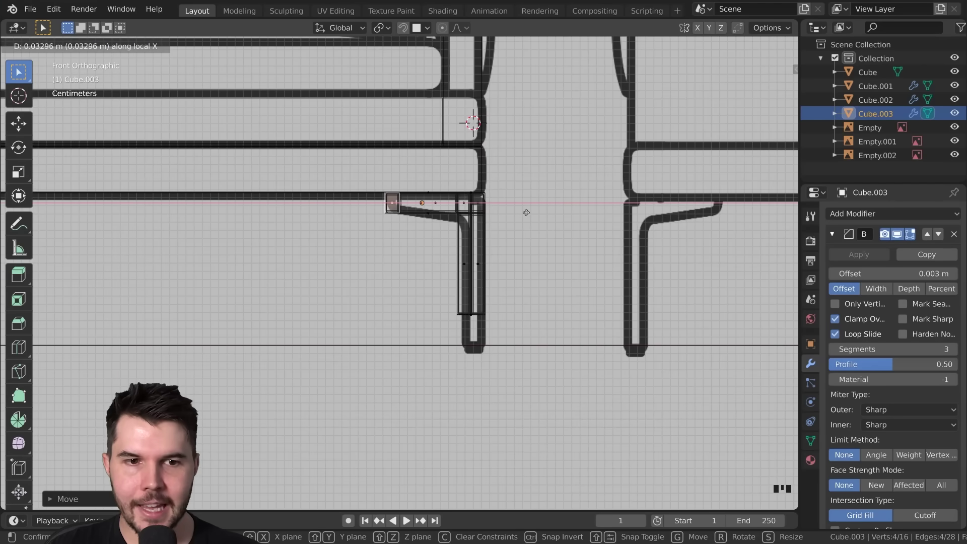
click(527, 213)
Lengthen the leg by moving its bottom face down along Z to the ground line, and return to solid shading.
scroll(526, 213, down, 3)
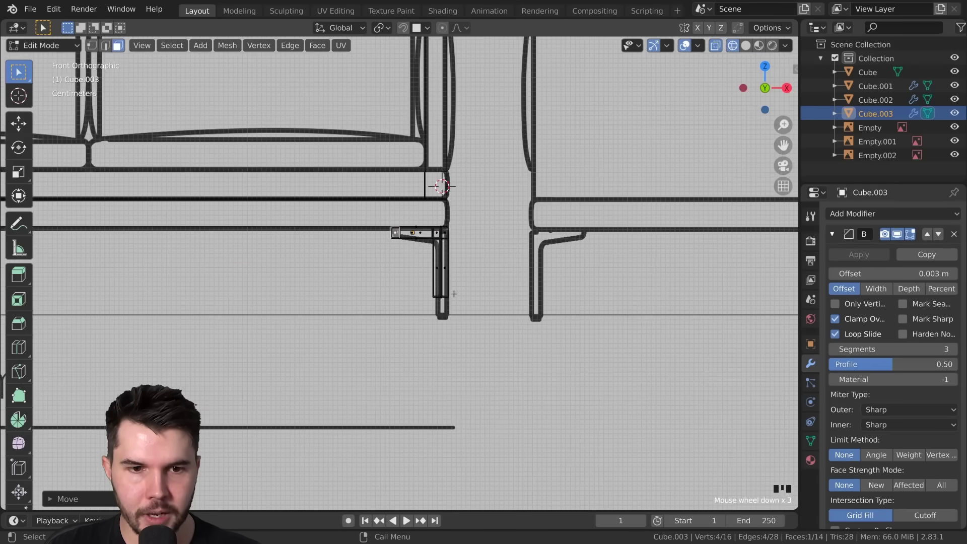
key(Tab)
mouse_move(452, 249)
middle_down()
mouse_move(393, 262)
mouse_move(484, 233)
middle_up()
key(shift+s)
click(454, 261)
key(Tab)
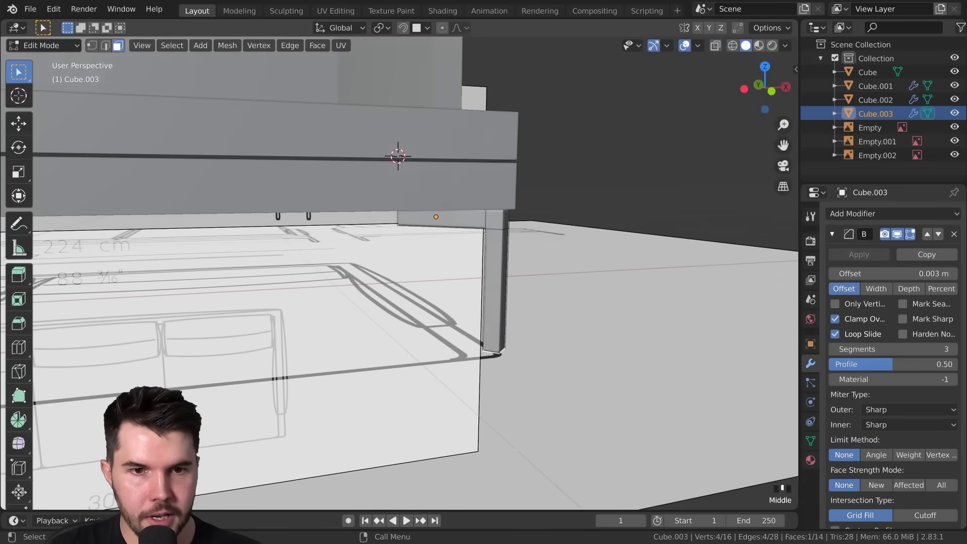
key(z)
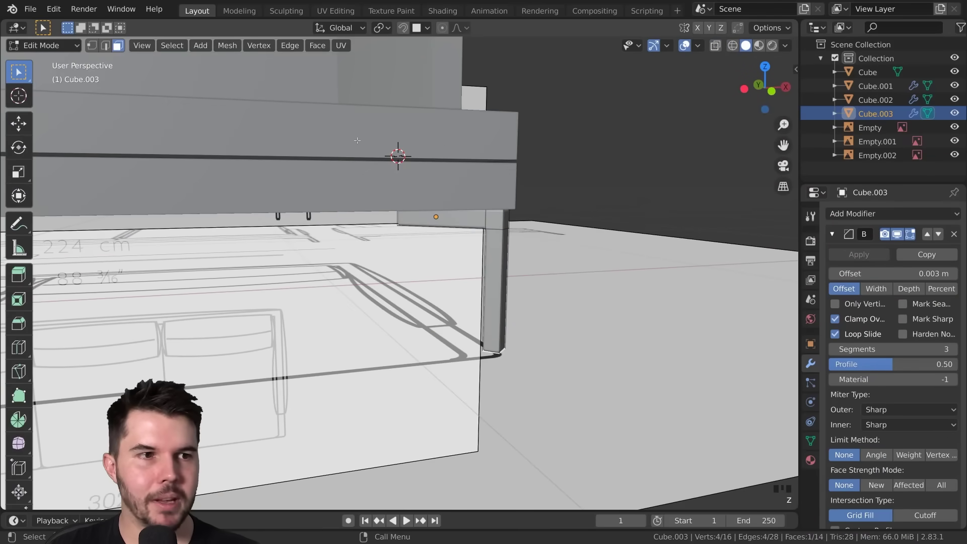
Examine the transform orientation options and the leg's local coordinates and rotation values.
click(334, 27)
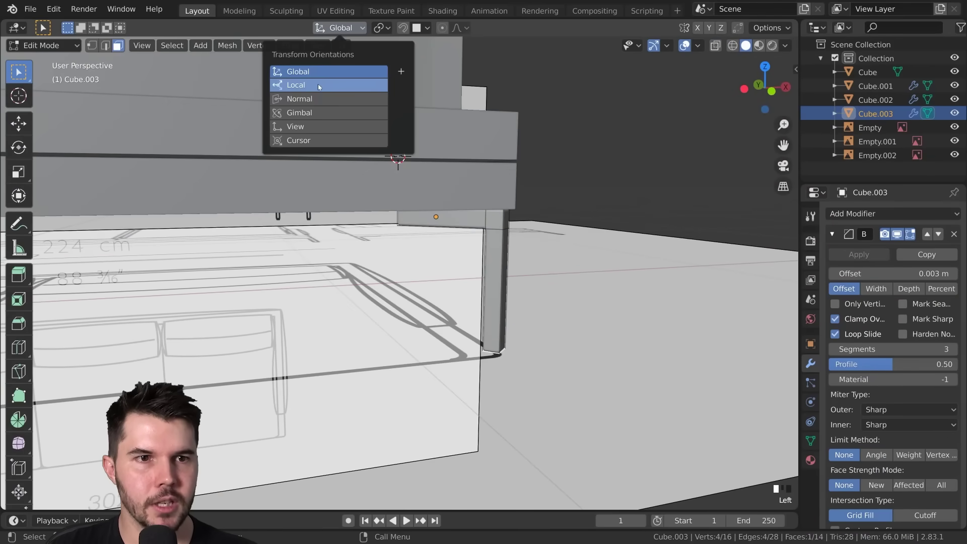
key(n)
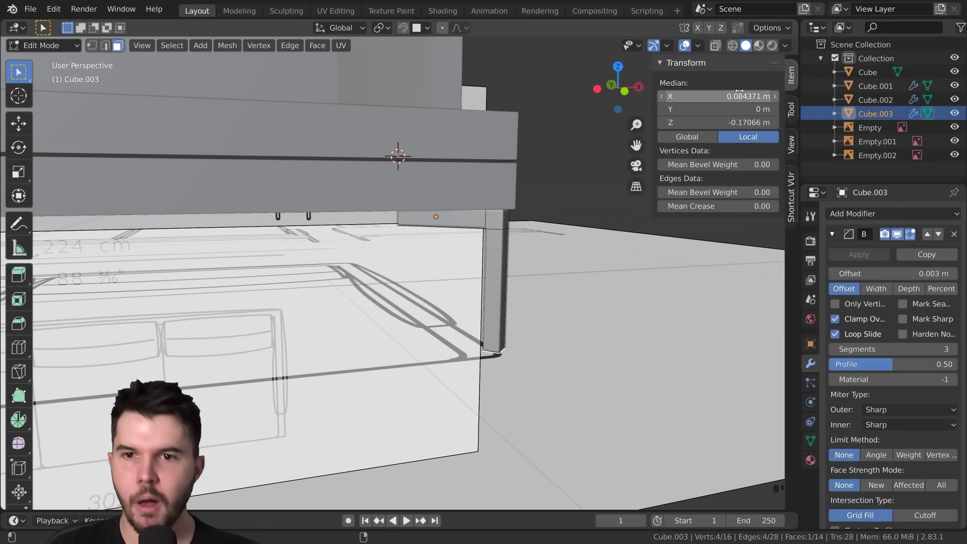
click(790, 111)
click(791, 75)
key(Tab)
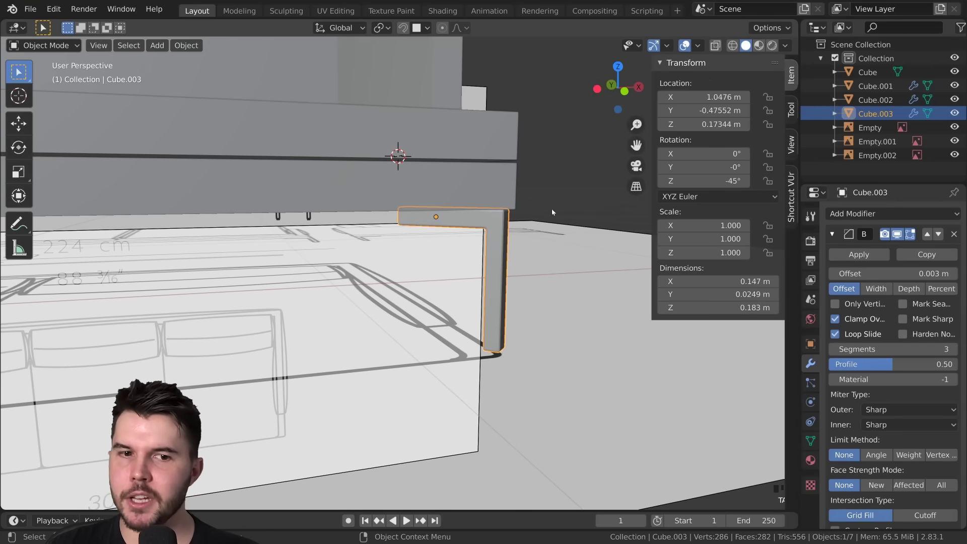
Try moving the arm's end face along the local and global X axes to compare the two orientations.
key(Tab)
click(409, 215)
middle_drag(408, 215, 429, 218)
click(421, 215)
key(g)
key(x)
key(x)
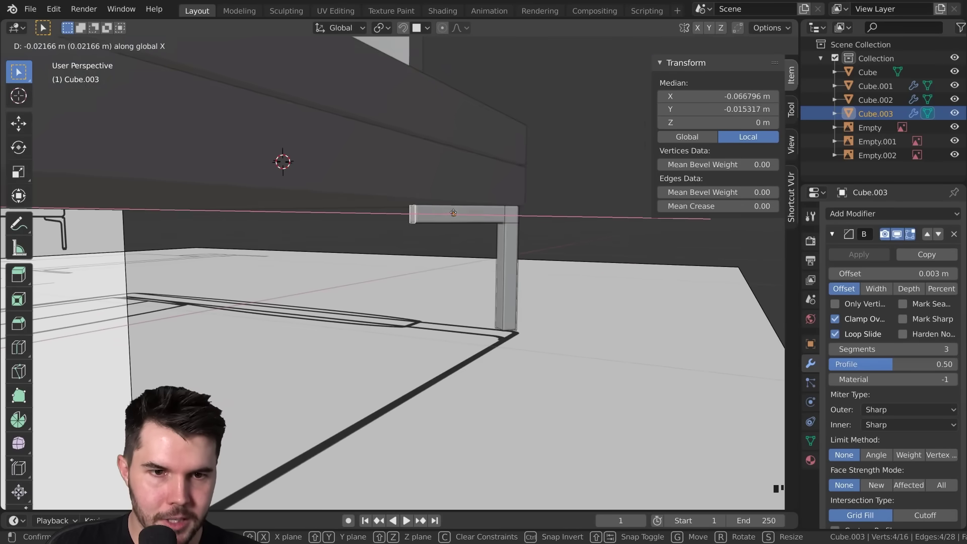
click(430, 211)
key(Tab)
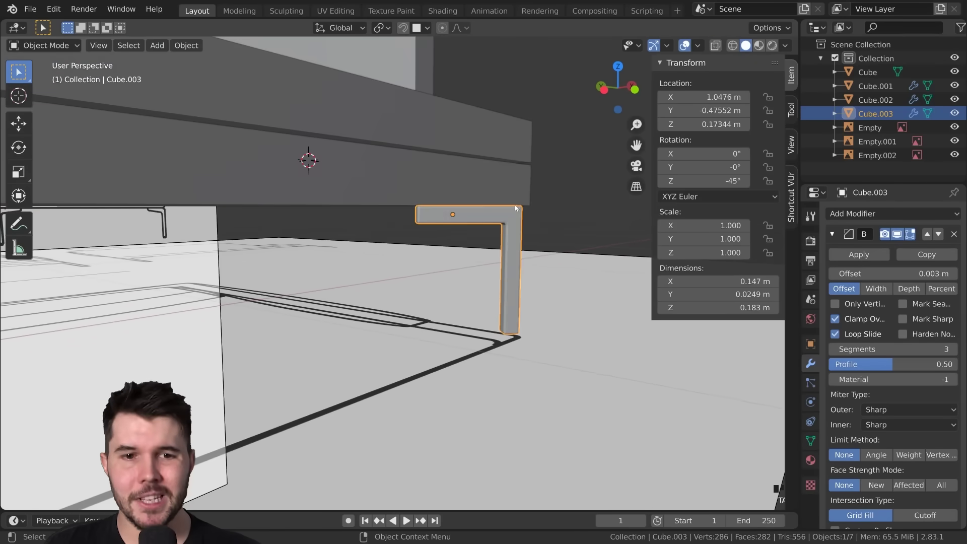
Compare the extended leg with the blueprint in front view and examine the underside of its arm.
key(KP_1)
scroll(488, 213, up, 2)
scroll(487, 249, up, 2)
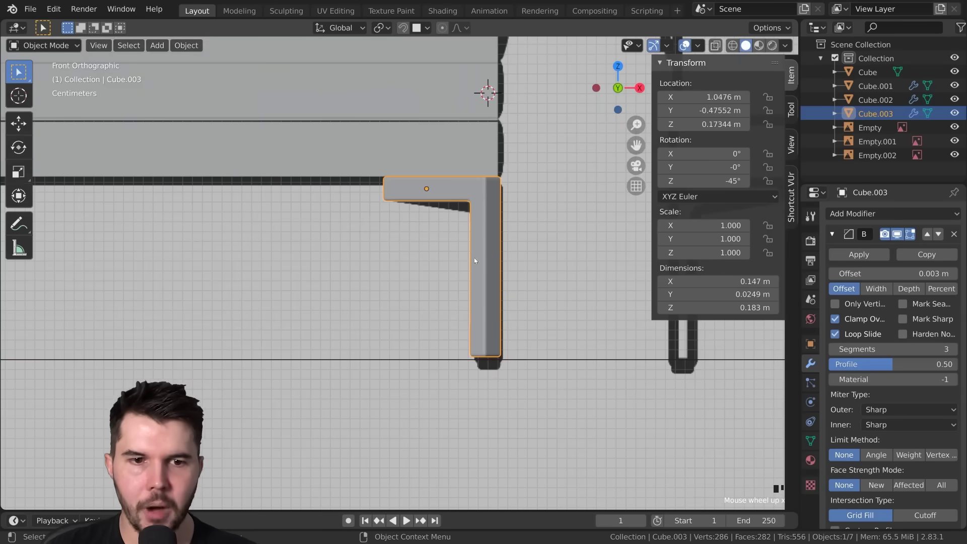
scroll(486, 222, down, 1)
key(Tab)
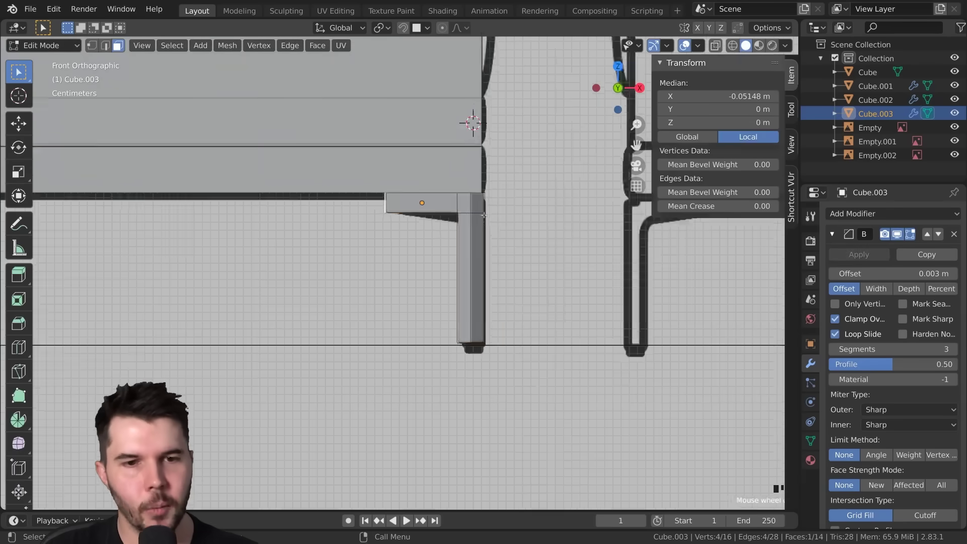
scroll(486, 219, up, 4)
middle_drag(489, 221, 415, 184)
scroll(537, 210, down, 3)
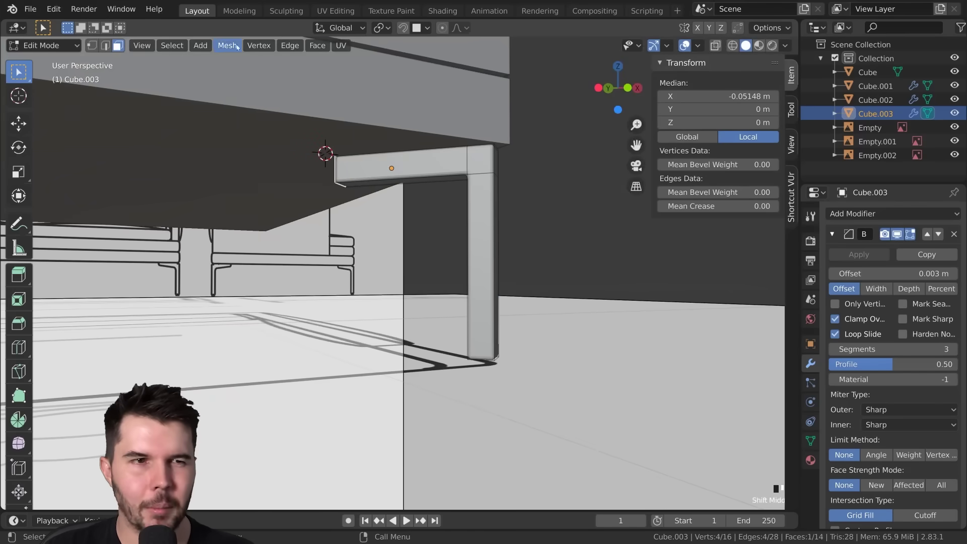
click(339, 28)
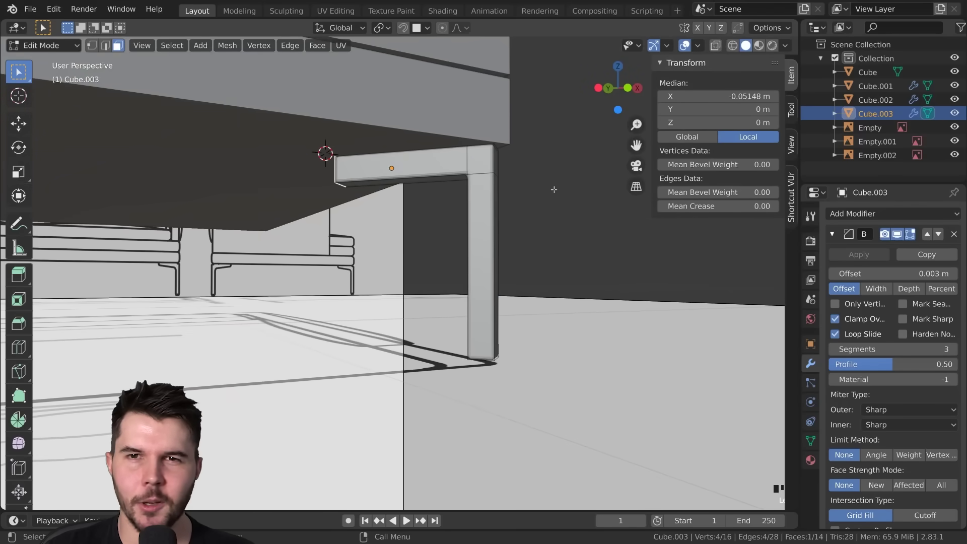
Taper the leg's horizontal arm by raising the lower edge of its end along Z by about 0.01 m.
middle_drag(513, 196, 566, 122)
key(2)
click(581, 124)
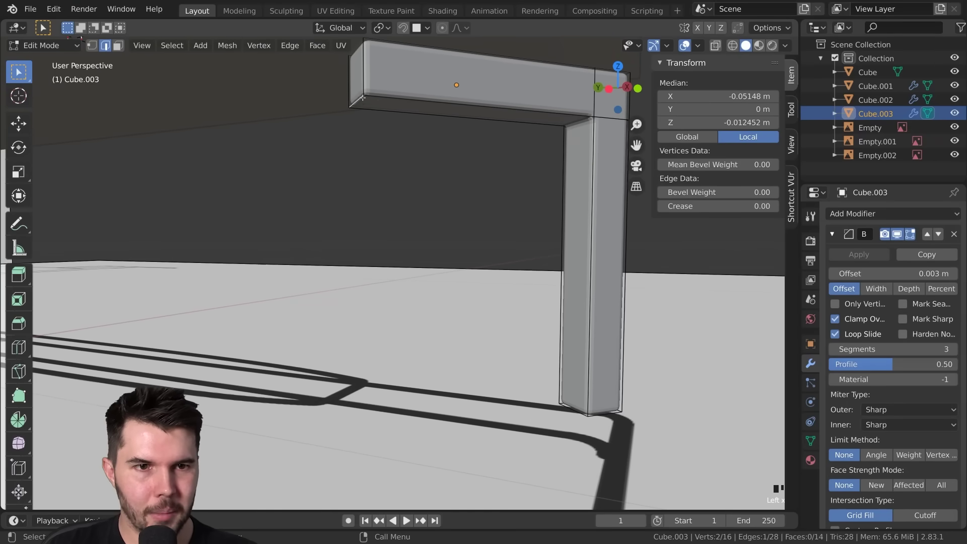
key(g)
key(z)
click(418, 113)
scroll(499, 202, down, 5)
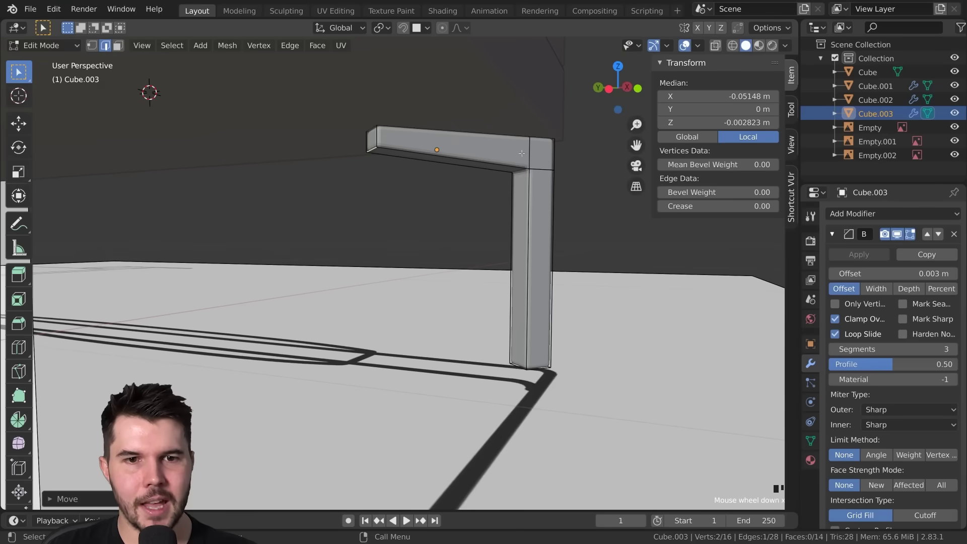
Leave mesh editing and inspect the tapered leg together with the whole couch.
key(Tab)
scroll(548, 258, down, 2)
middle_drag(548, 258, 395, 298)
key(KP_1)
scroll(343, 273, down, 4)
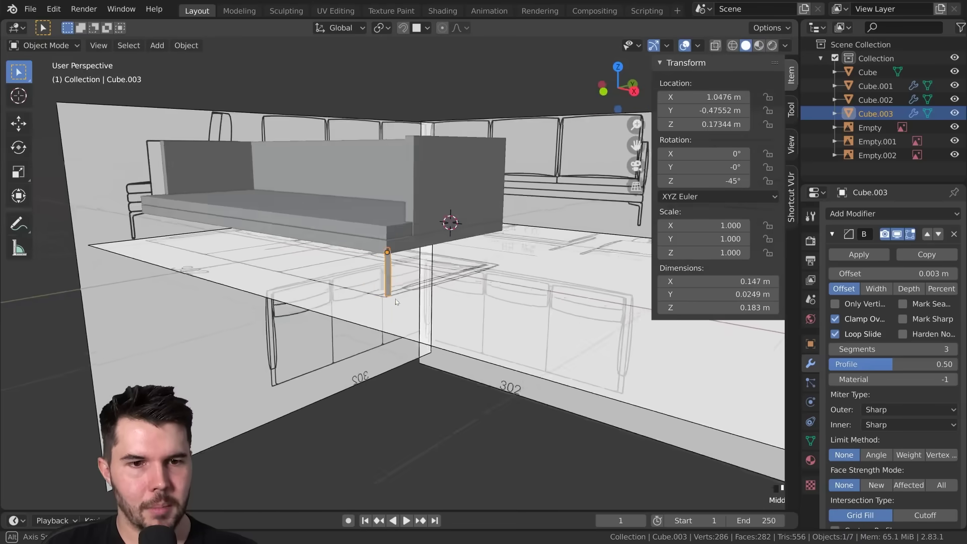
scroll(388, 296, up, 3)
scroll(403, 292, down, 3)
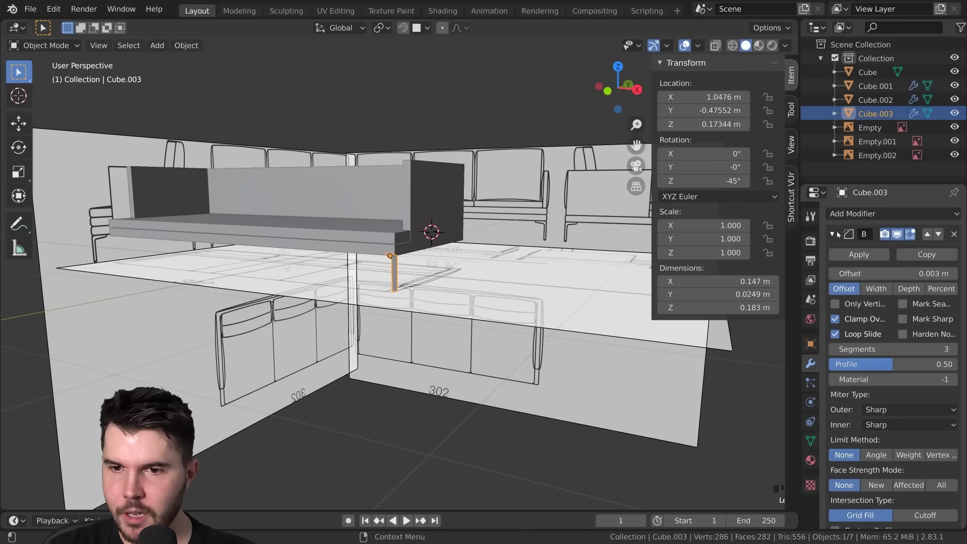
Add a Mirror modifier to the leg with the base Cube as mirror object, mirroring on both X and Y.
click(833, 233)
click(841, 215)
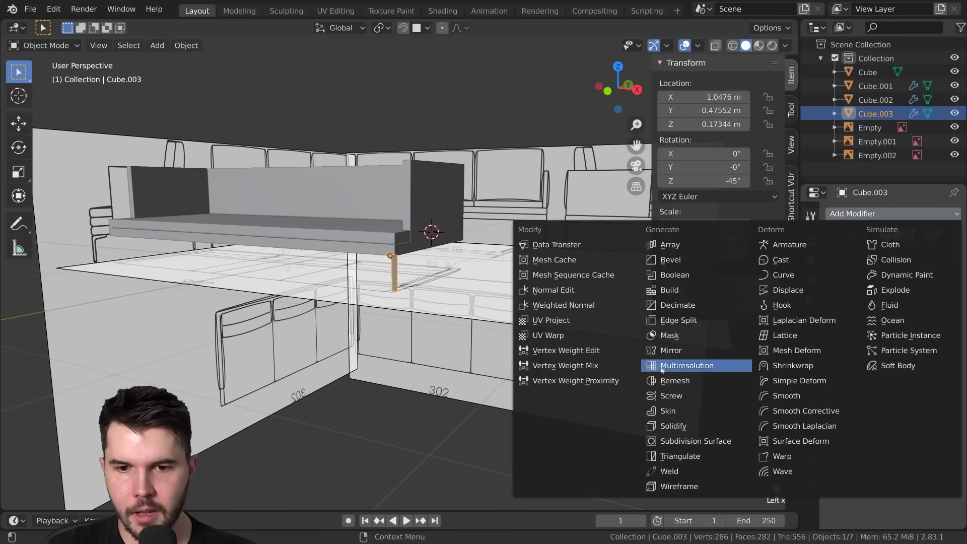
click(686, 353)
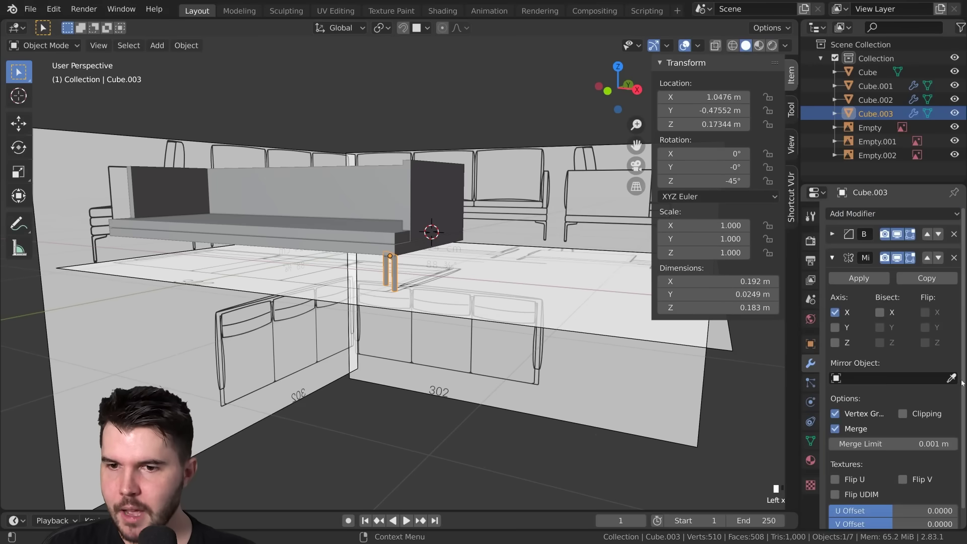
click(952, 377)
click(360, 241)
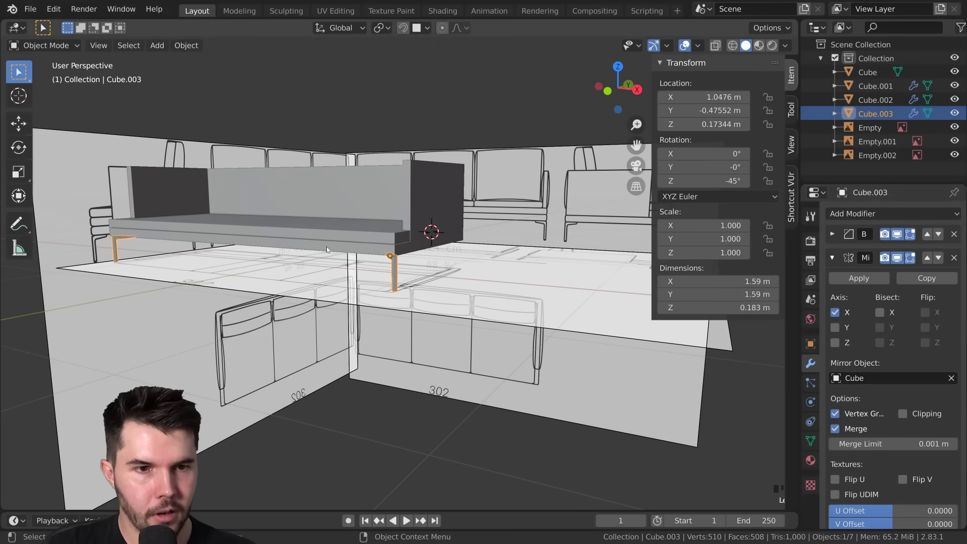
click(835, 328)
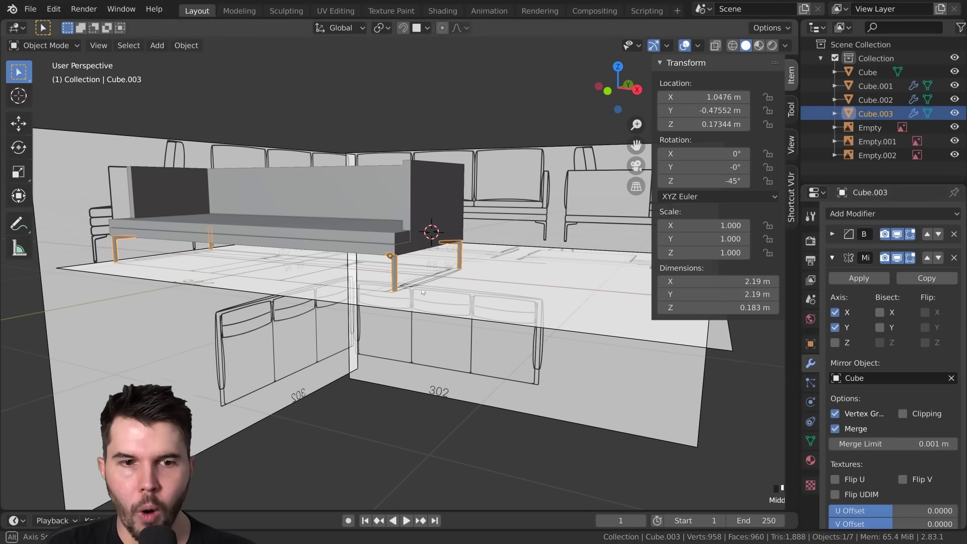
Deselect everything and review the mirrored legs under the couch from several angles.
middle_drag(282, 272, 518, 283)
scroll(496, 280, down, 3)
key(alt+a)
middle_drag(360, 279, 454, 288)
middle_drag(398, 290, 348, 292)
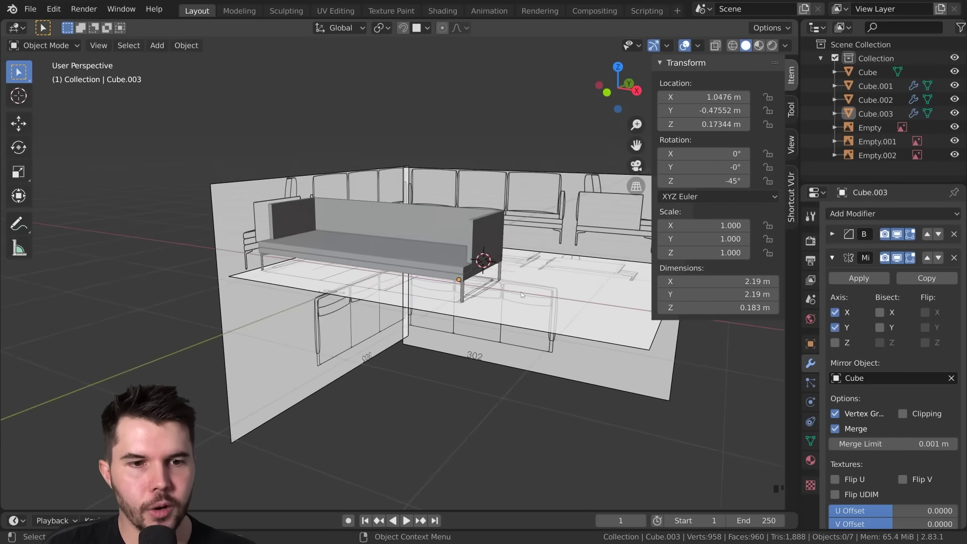
scroll(521, 291, up, 2)
middle_drag(521, 291, 489, 282)
scroll(441, 282, up, 3)
middle_drag(398, 282, 448, 289)
shift+middle_drag(449, 290, 429, 296)
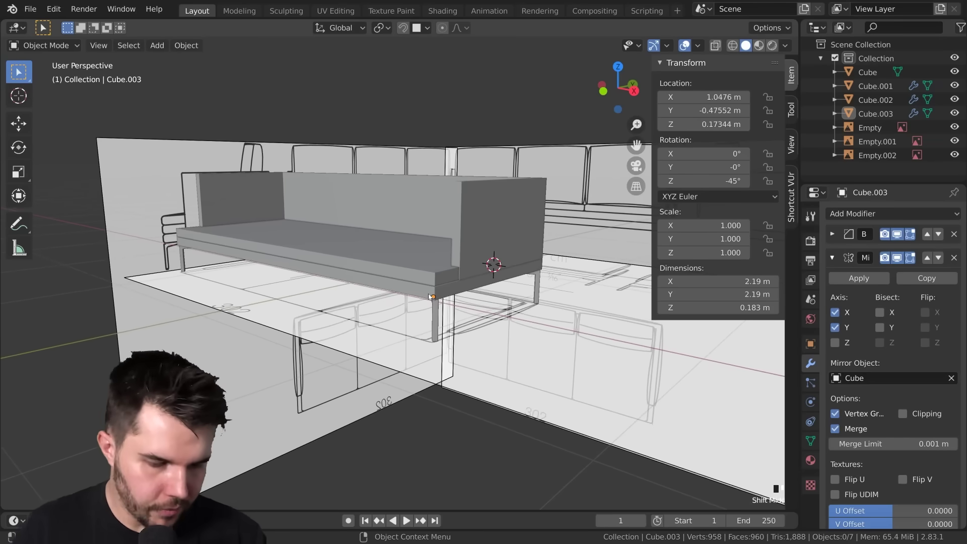
Save the couch project as a new file named Part1.blend in the Couch Tutorial folder.
key(ctrl+shift+s)
click(395, 468)
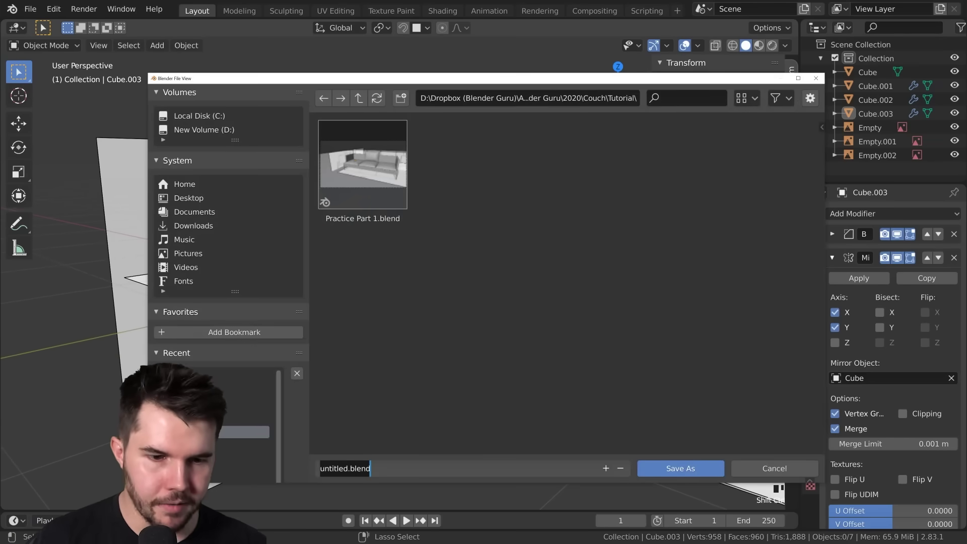
text(Part1)
key(Return)
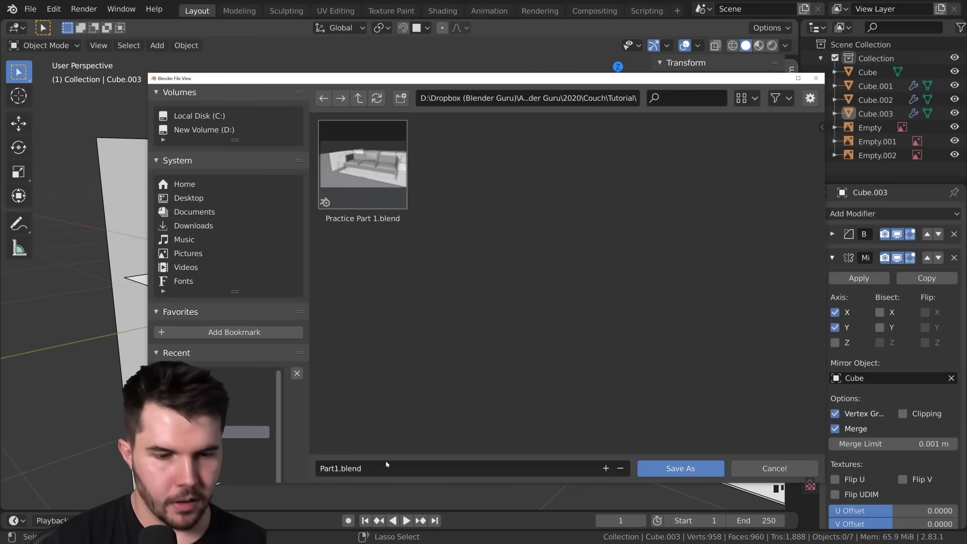
scroll(349, 284, down, 3)
middle_drag(350, 288, 408, 297)
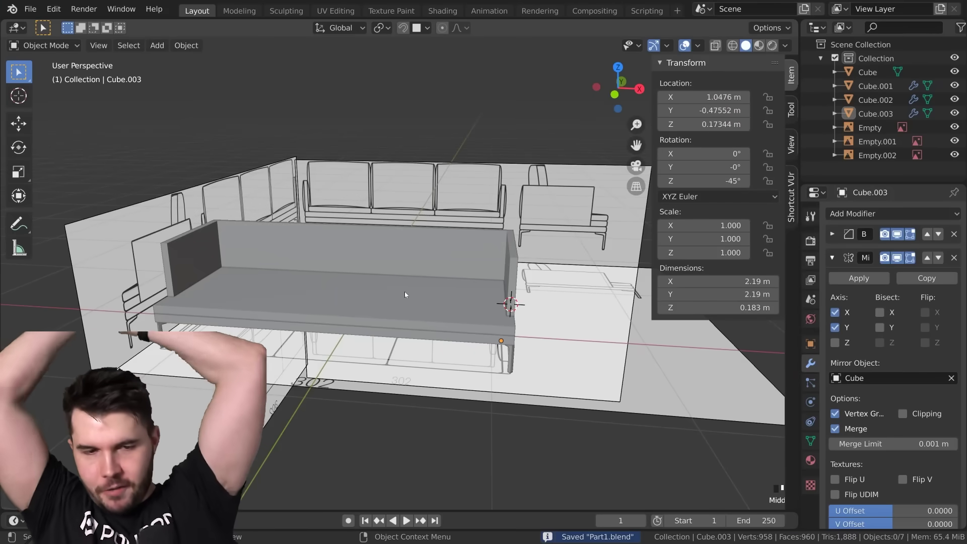
scroll(423, 220, down, 1)
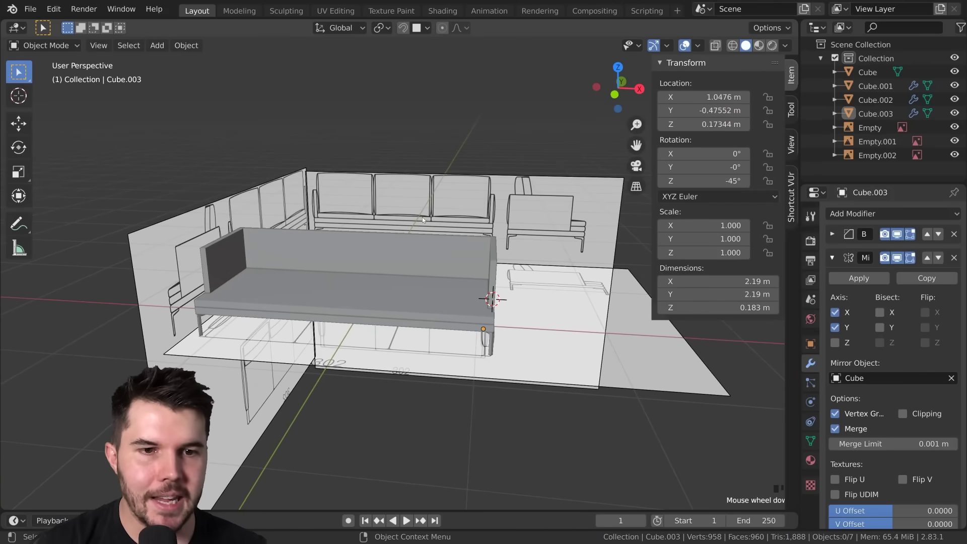
scroll(389, 221, up, 2)
middle_drag(340, 312, 358, 310)
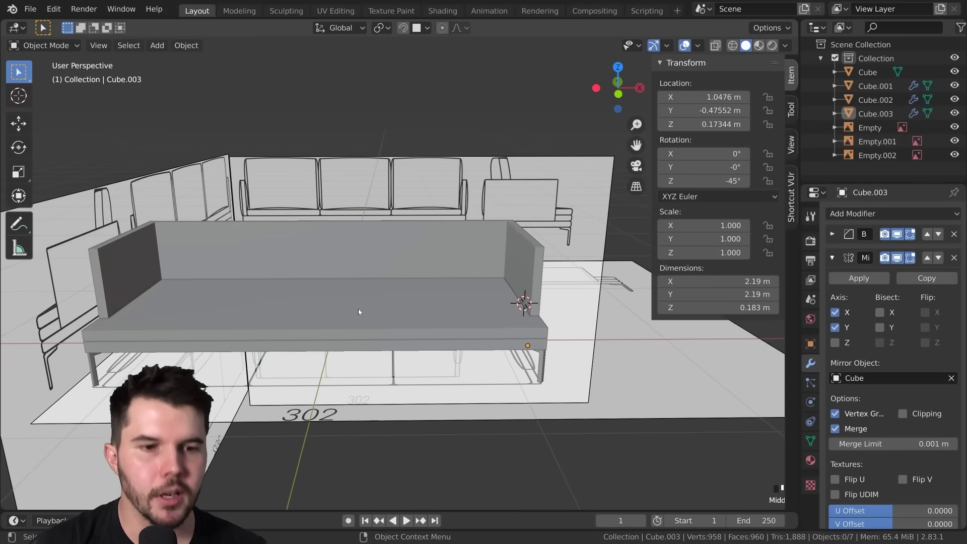